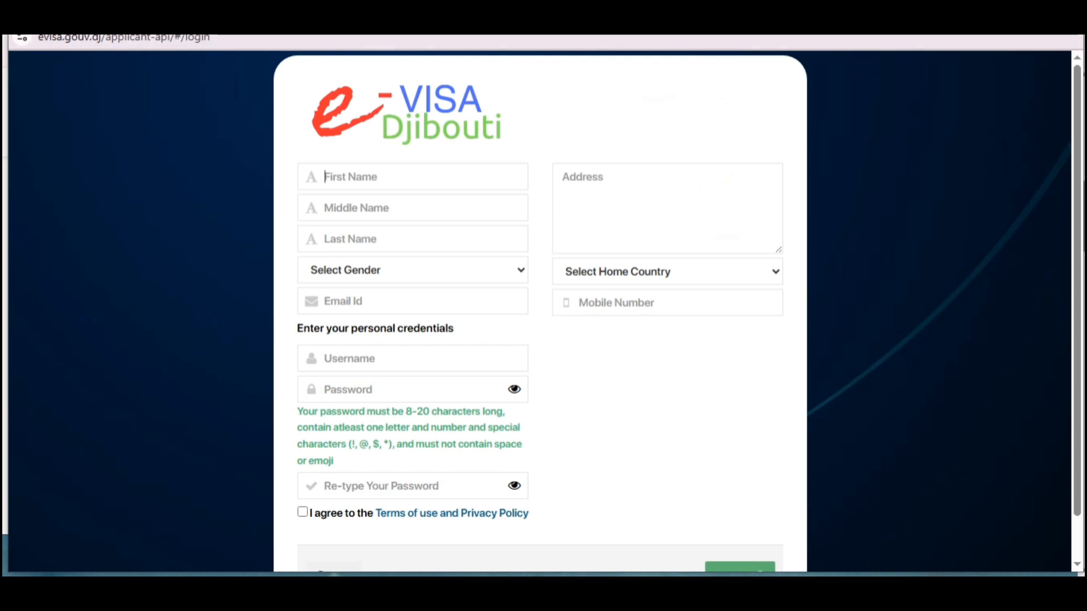
Step: Autofill the registration form with the saved personal details and set gender to Male
left_click(447, 221)
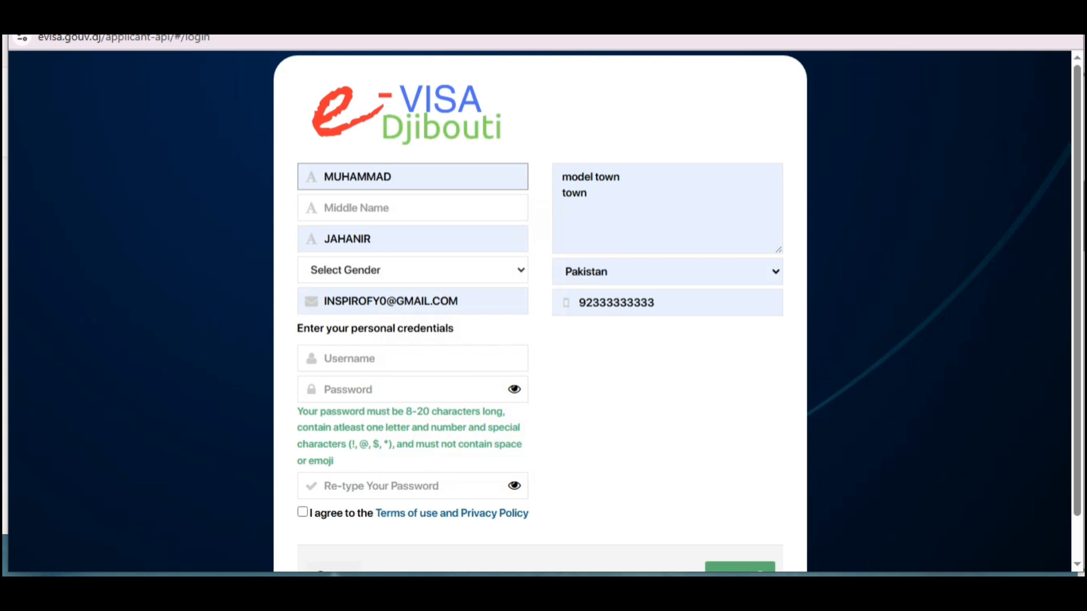
left_click_drag(608, 199, 561, 175)
left_click(595, 196)
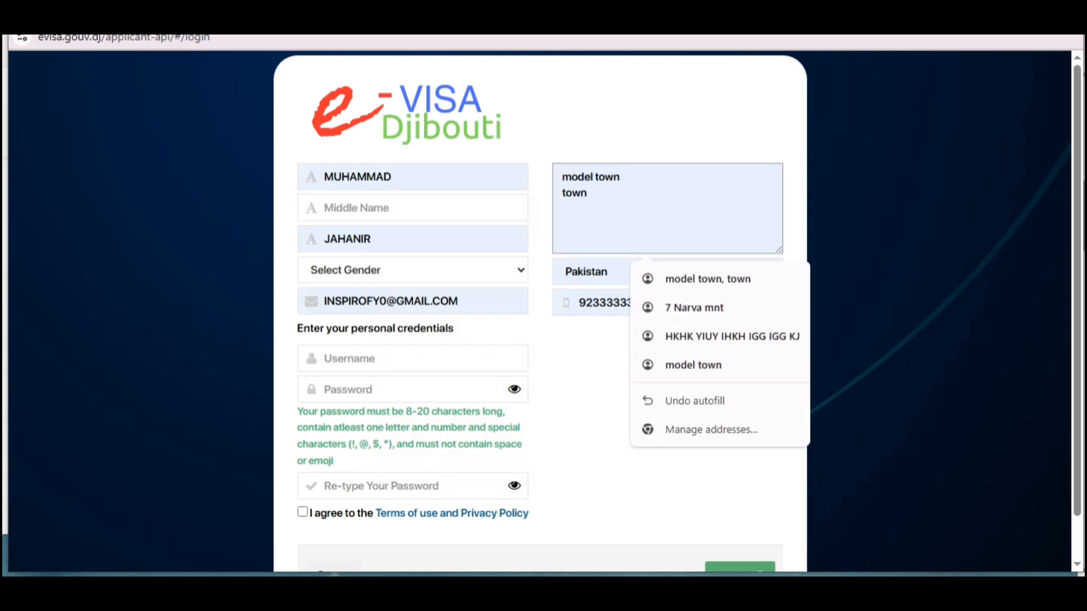
left_click(412, 270)
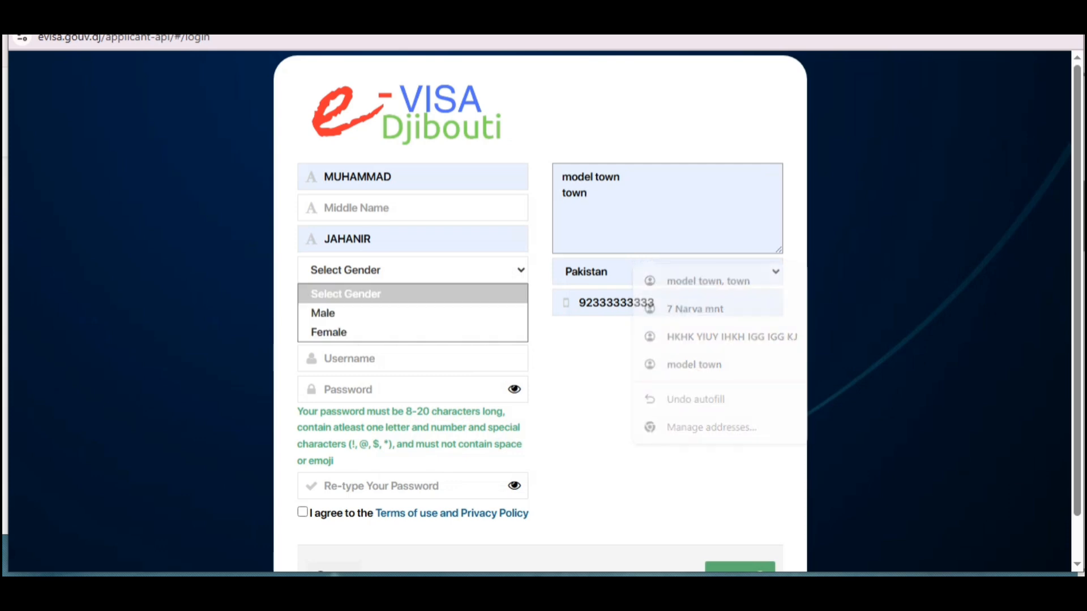
left_click(340, 310)
Step: Enter a username and password, declining the browser's suggested strong password
left_click(413, 358)
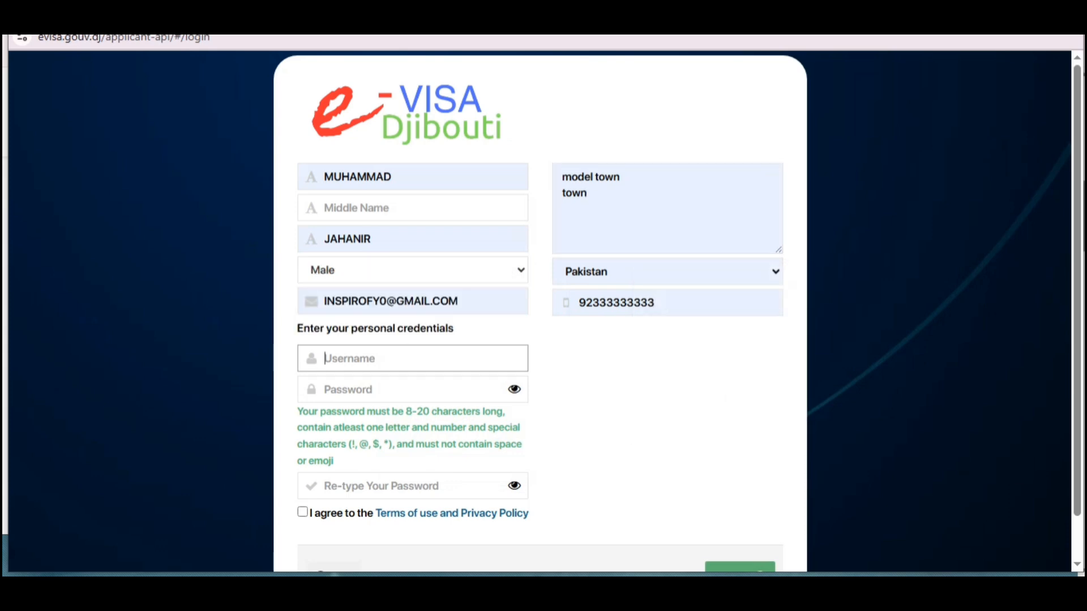
left_click(413, 390)
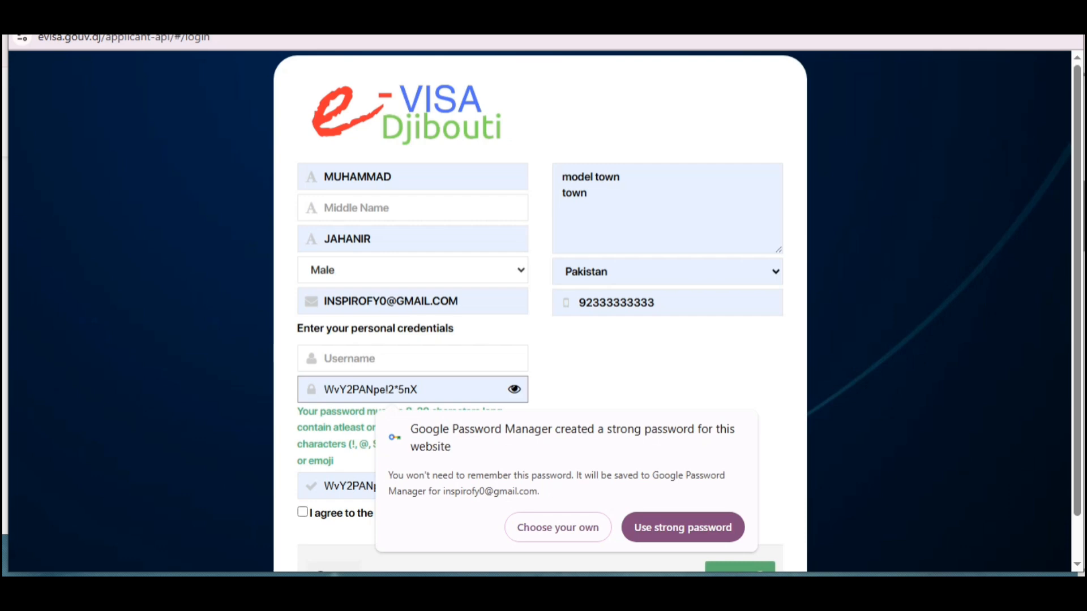
left_click(667, 365)
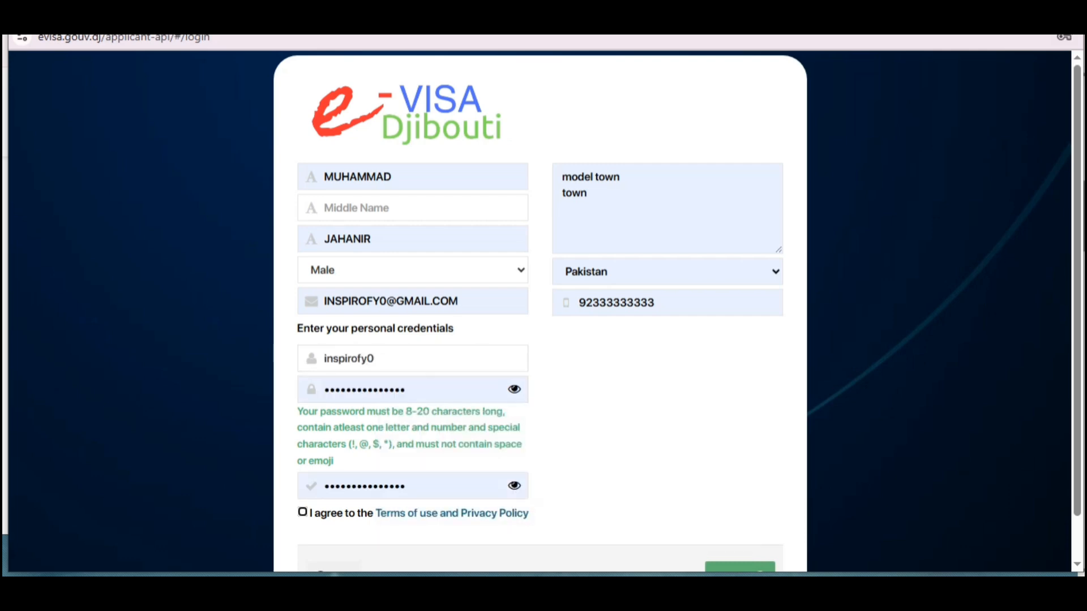
Step: Accept the terms of use and privacy policy, submit the registration, and attempt signing in
left_click(303, 512)
scroll(540, 351, "down", 2)
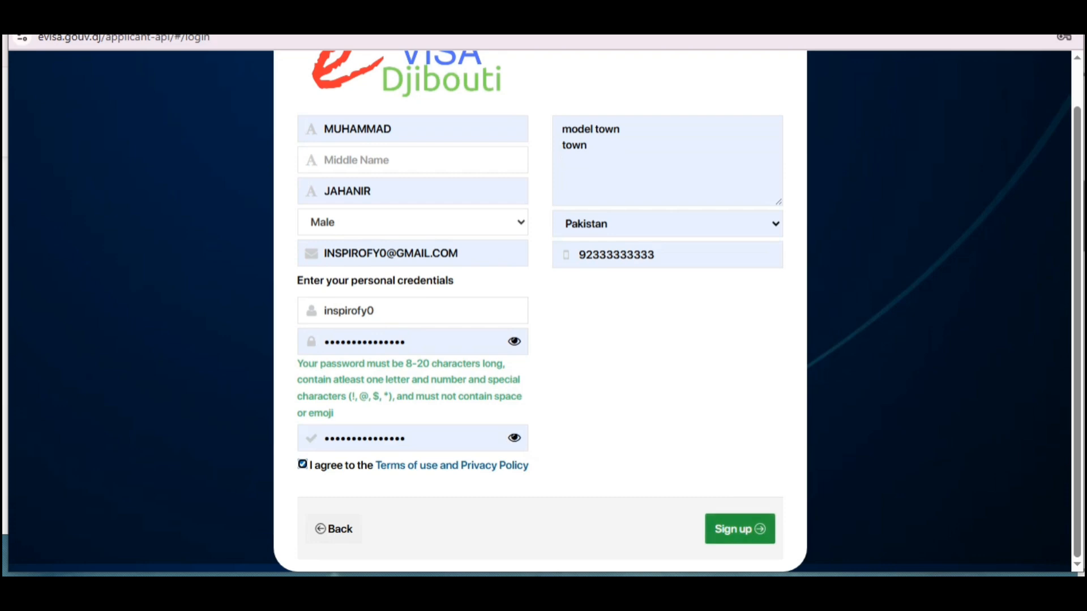
left_click(740, 530)
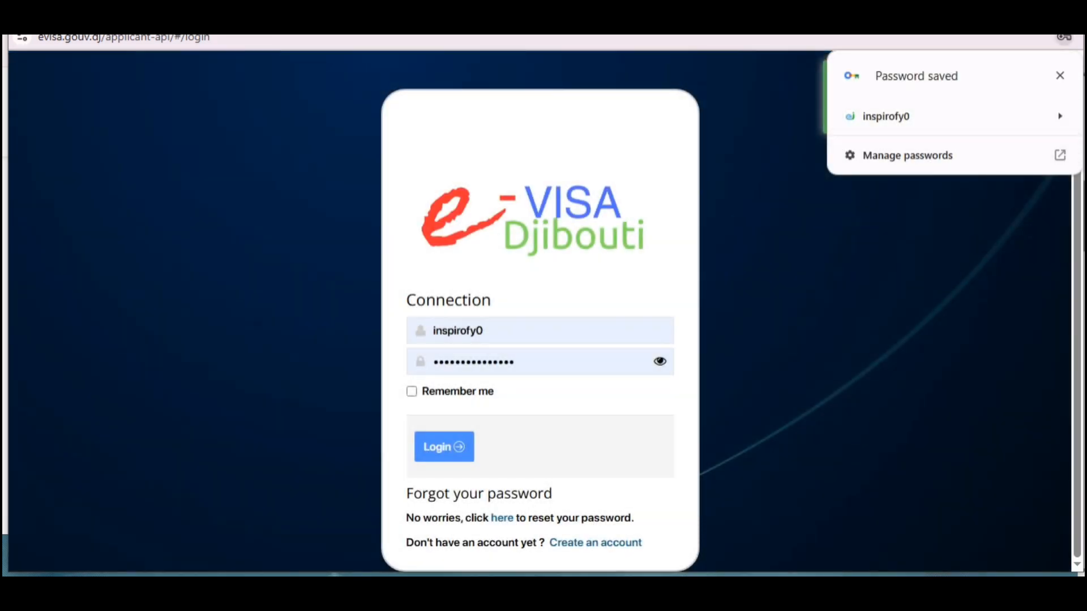
left_click(444, 447)
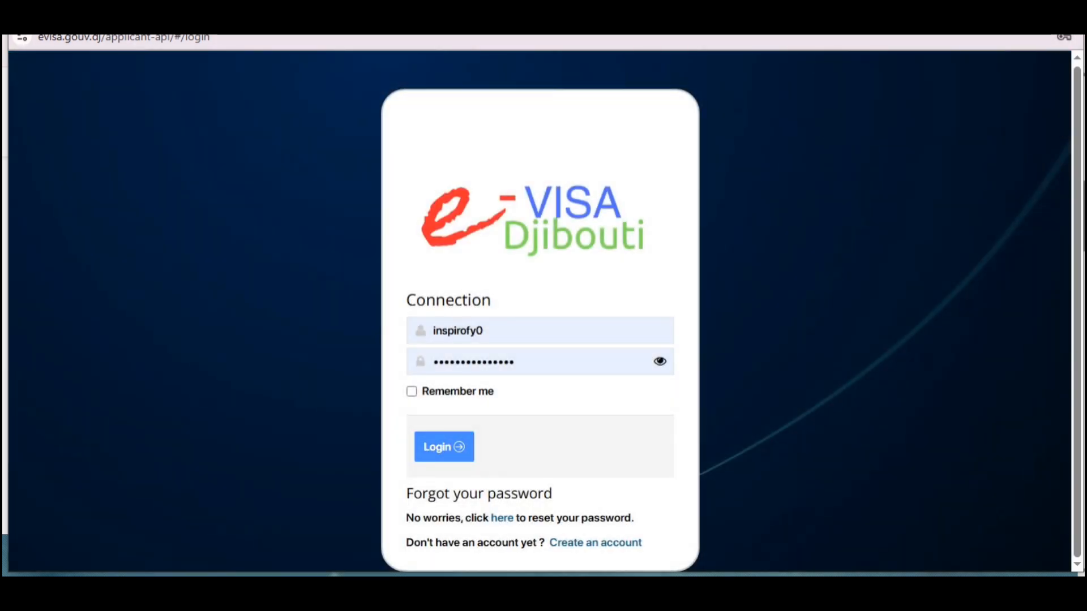
left_click_drag(479, 18, 478, 69)
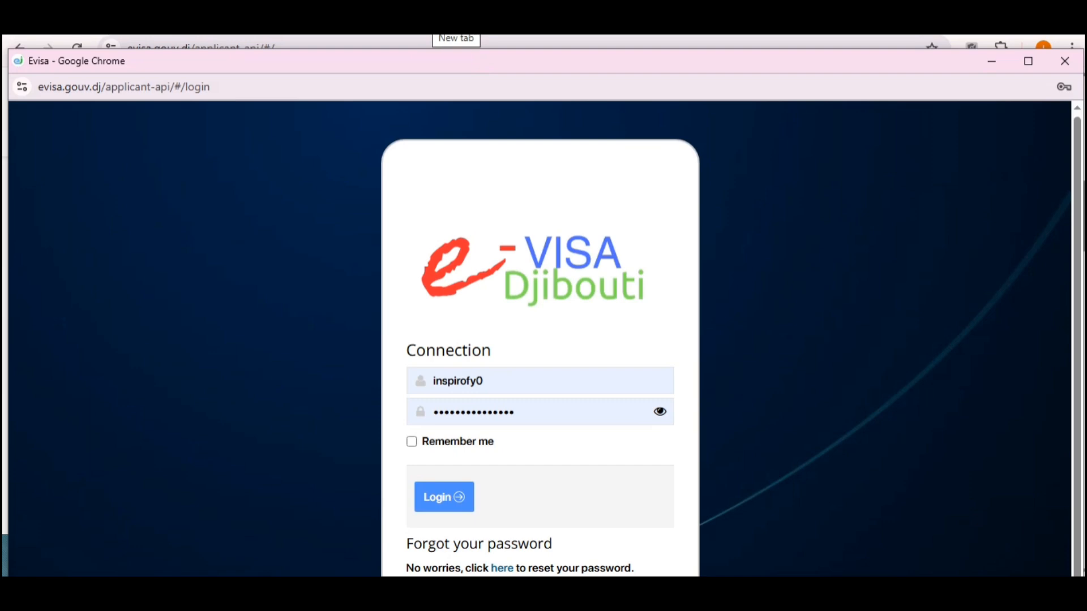
Step: In Gmail's Spam folder, follow the activation link in the eVisa Registration Confirmation email
left_click(447, 28)
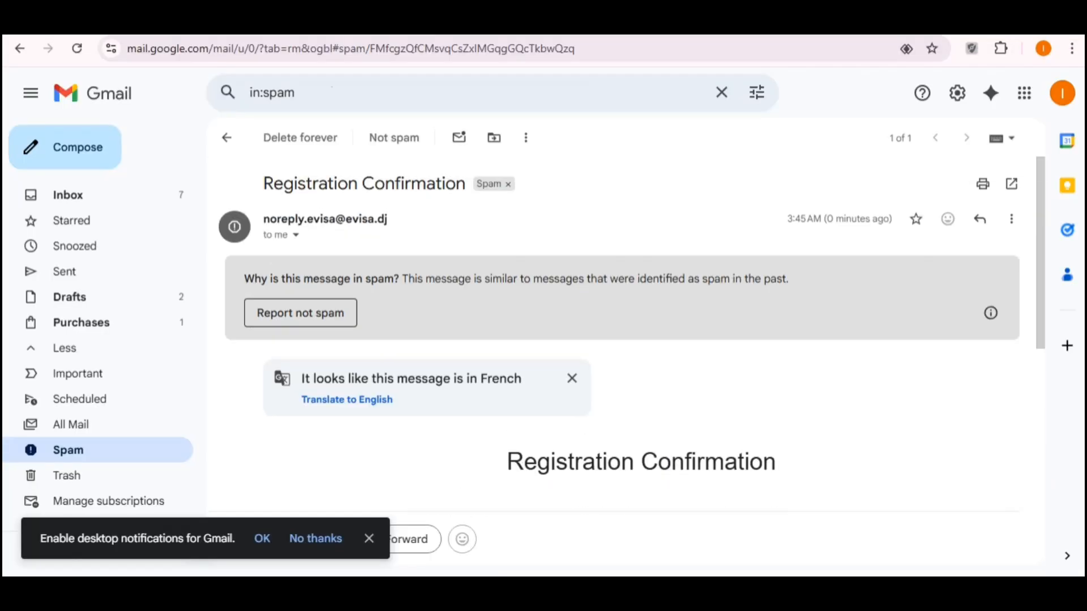
scroll(622, 340, "down", 1)
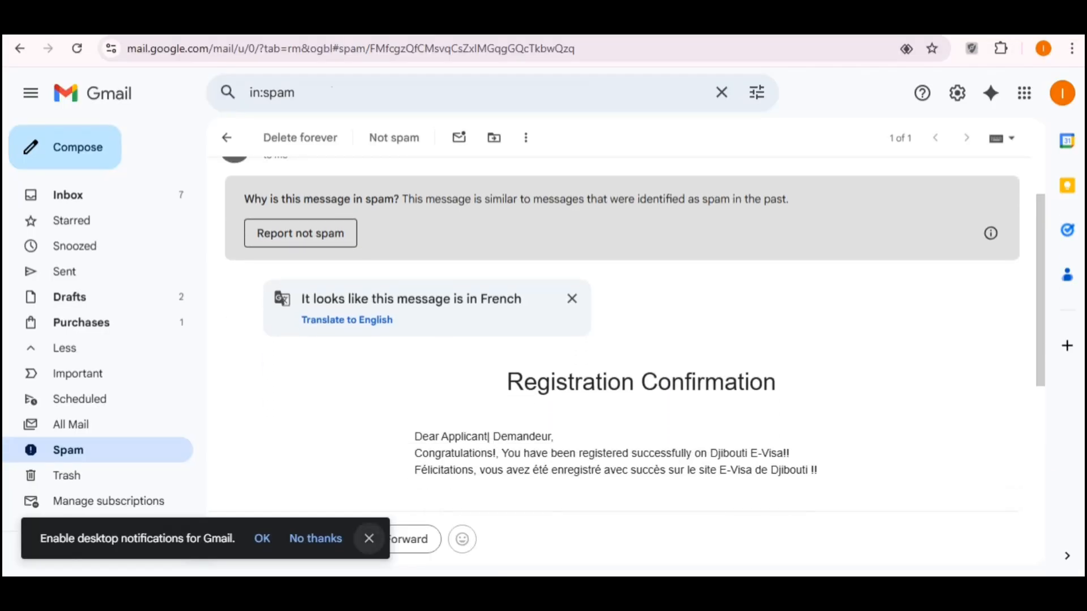
left_click(369, 539)
scroll(623, 339, "down", 4)
scroll(623, 340, "down", 1)
scroll(623, 340, "up", 2)
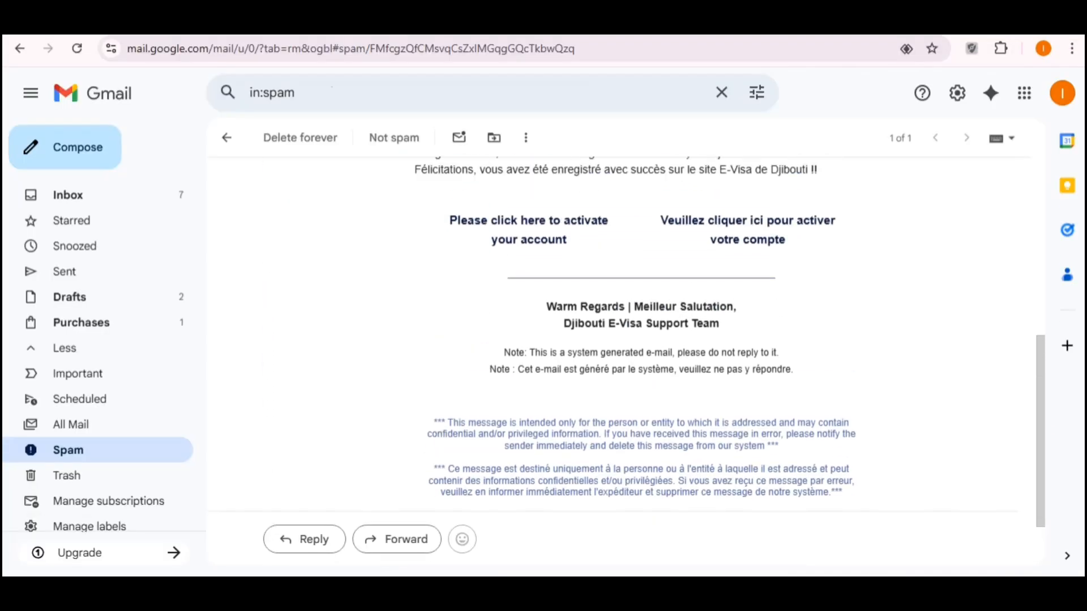
scroll(528, 309, "up", 1)
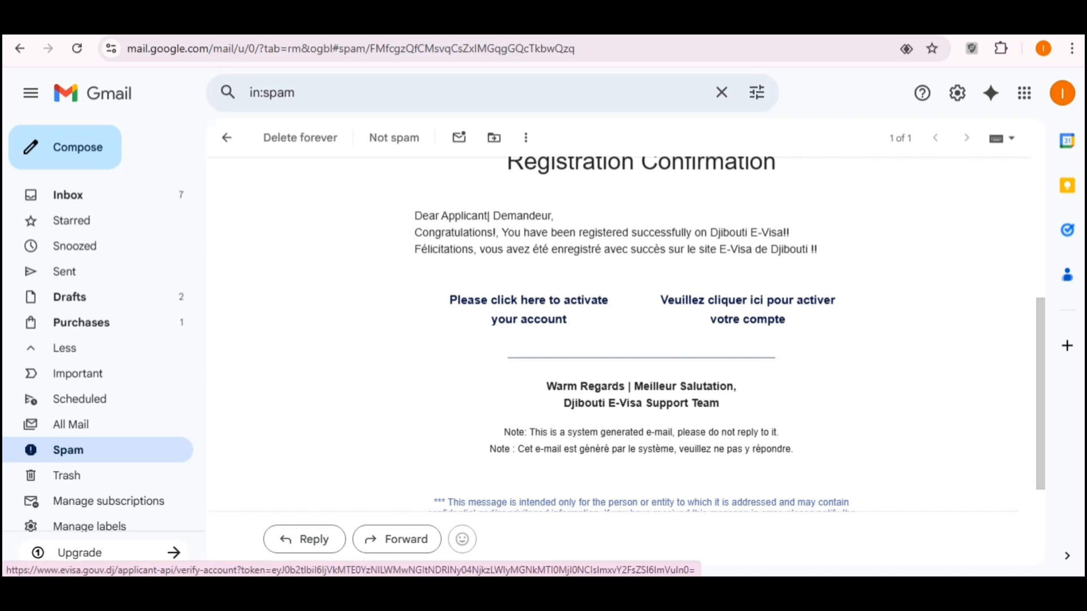
key("ctrl+alt+d")
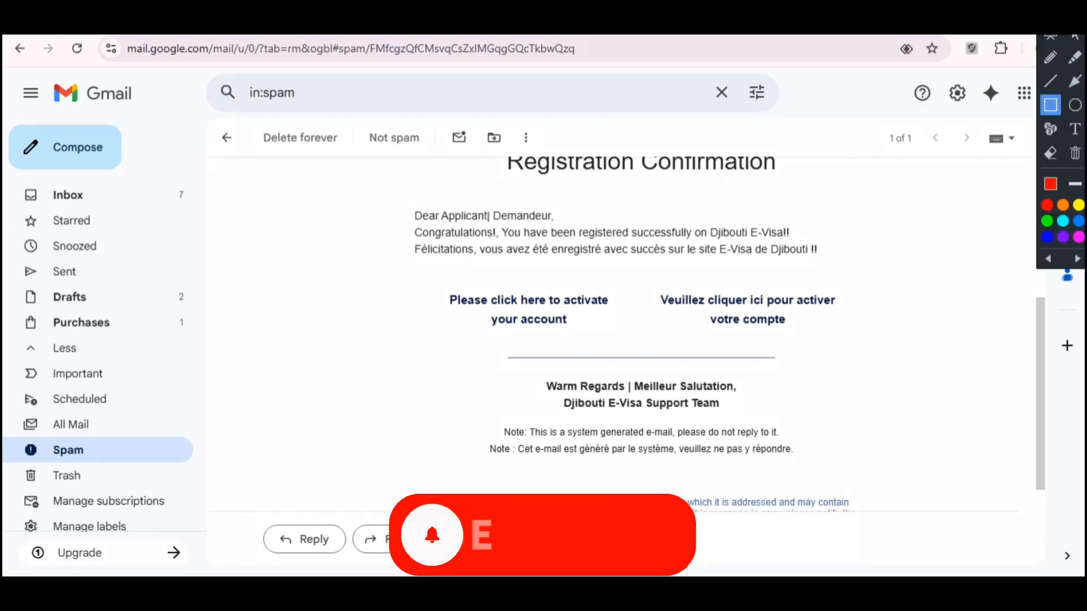
mouse_move(386, 264)
left_mouse_down()
mouse_move(460, 307)
mouse_move(635, 346)
left_mouse_up()
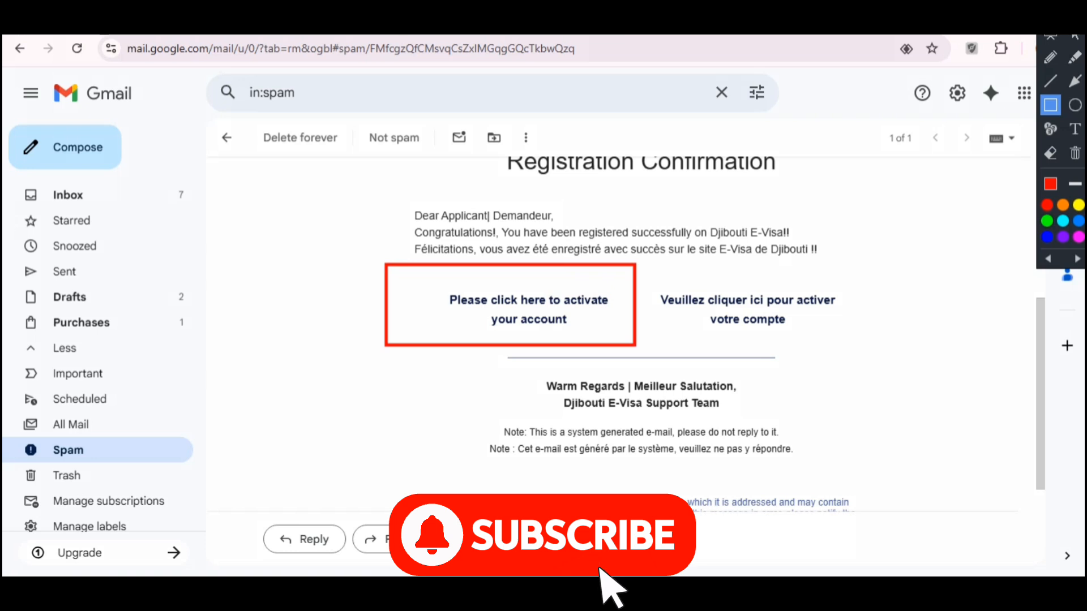
key("Escape")
left_click(529, 309)
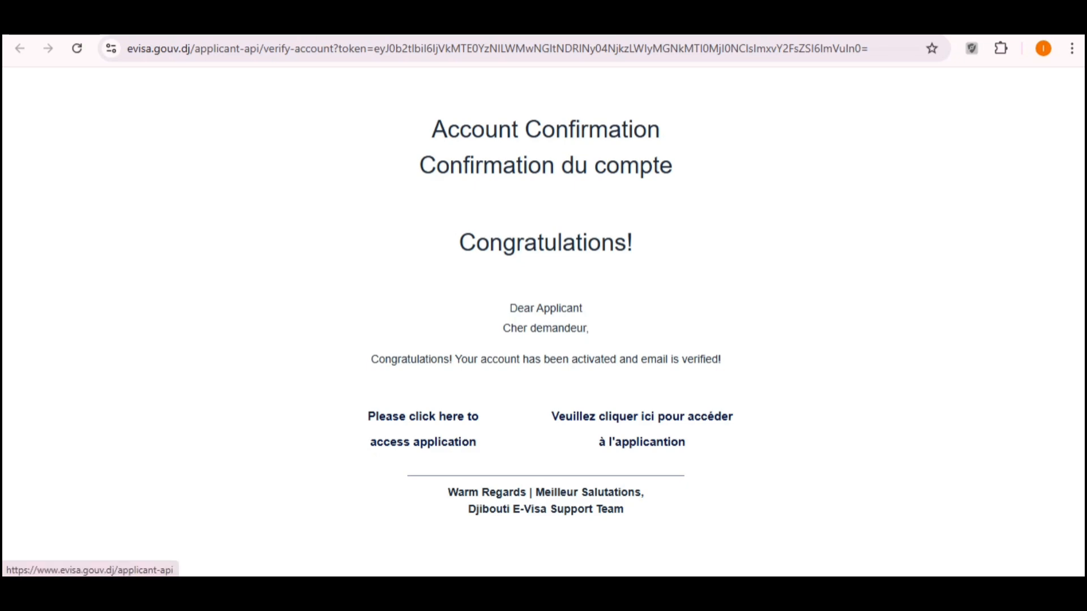
Step: Continue from Account Confirmation to the English eVisa home page, dismissing translation, and open Login
left_click(423, 419)
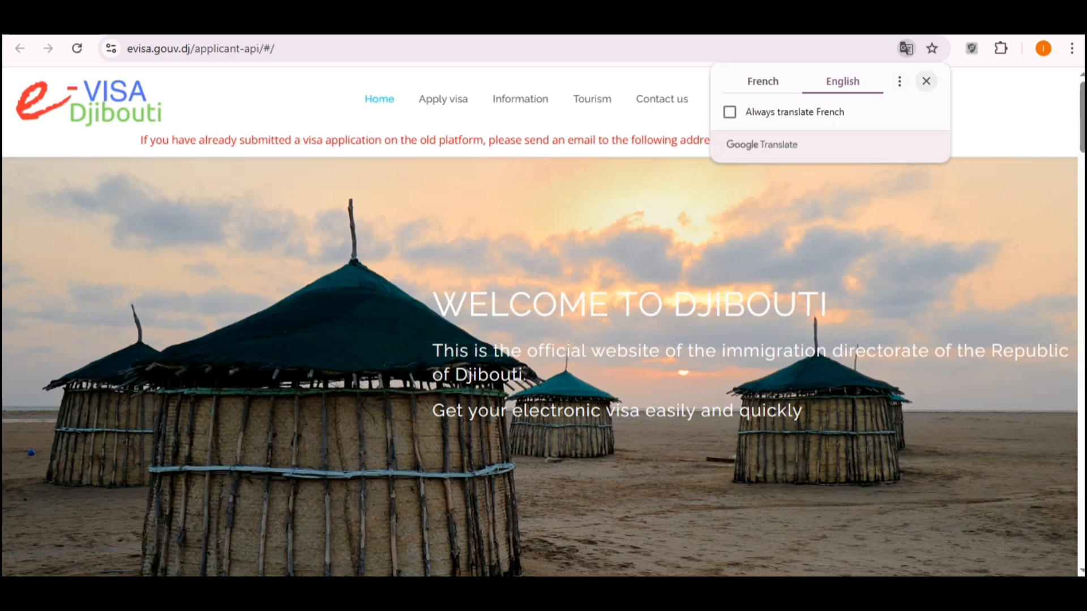
left_click(926, 82)
scroll(540, 367, "down", 1)
scroll(540, 366, "down", 10)
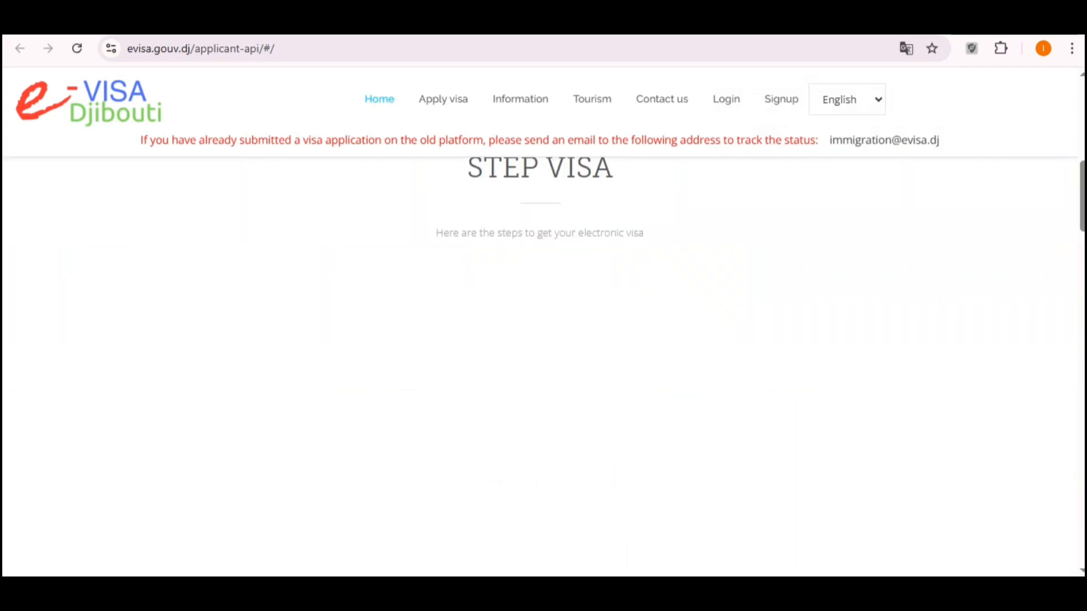
scroll(540, 367, "up", 9)
scroll(540, 367, "down", 7)
scroll(540, 367, "down", 11)
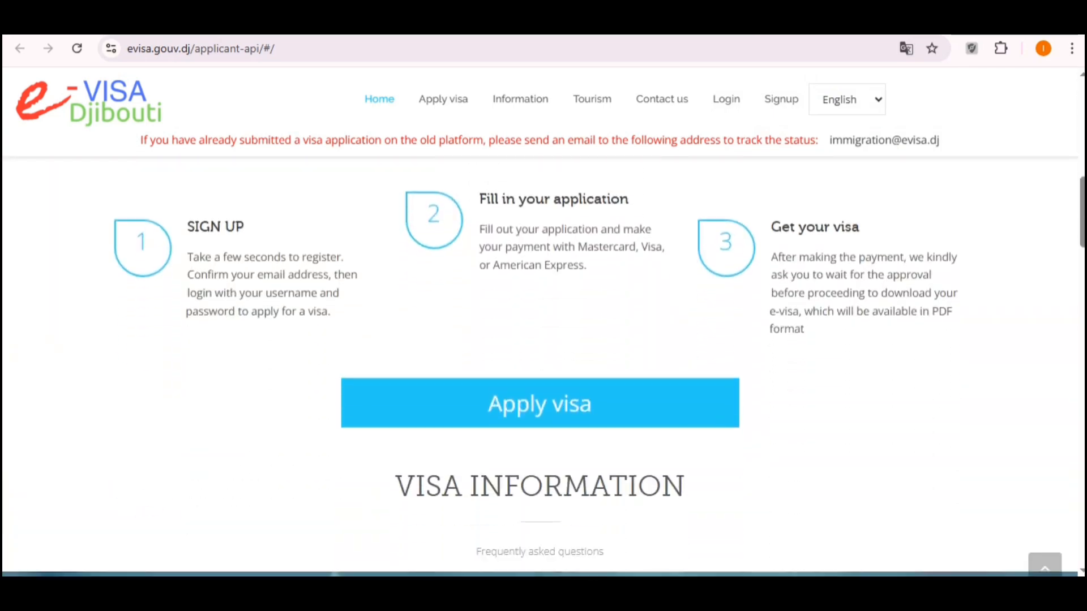
scroll(540, 367, "up", 4)
scroll(540, 366, "up", 2)
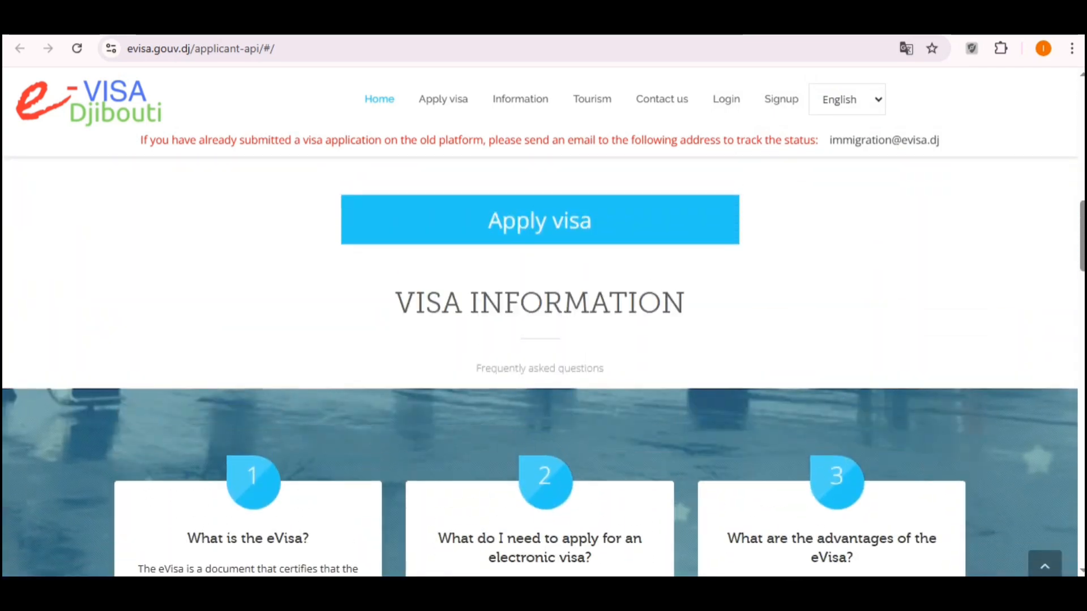
left_click(538, 218)
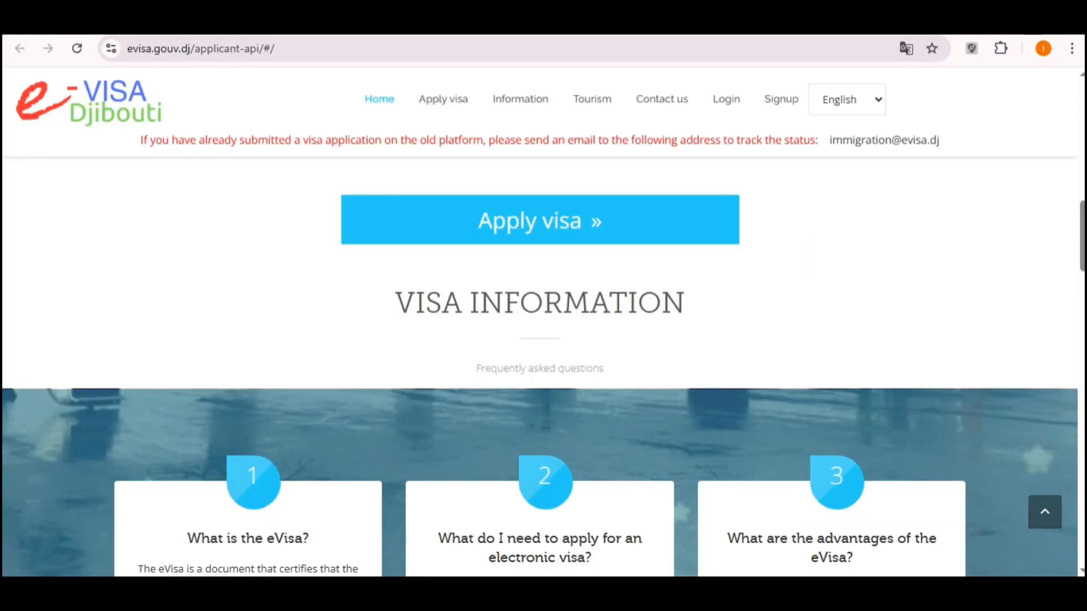
scroll(539, 367, "up", 5)
Step: Log in with the saved credentials and land on the empty applicant dashboard
left_click(726, 99)
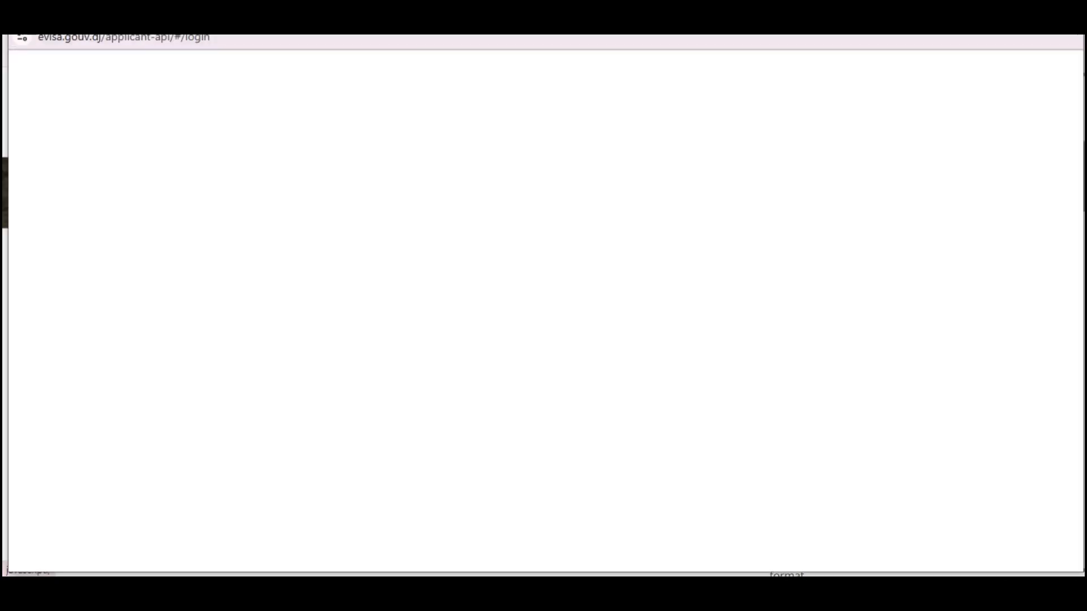
left_click(444, 448)
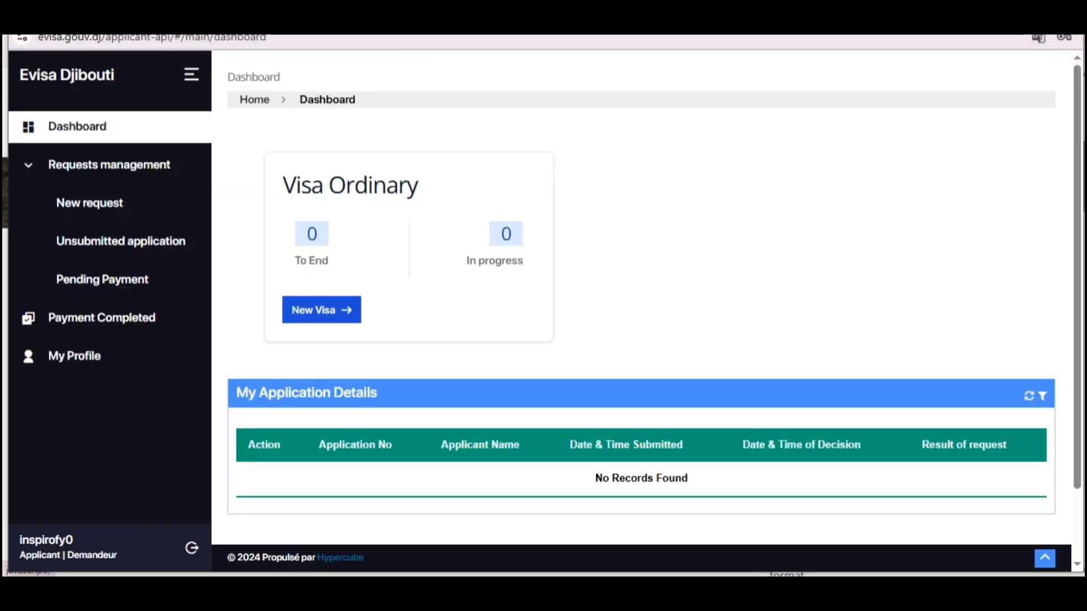
scroll(640, 305, "down", 1)
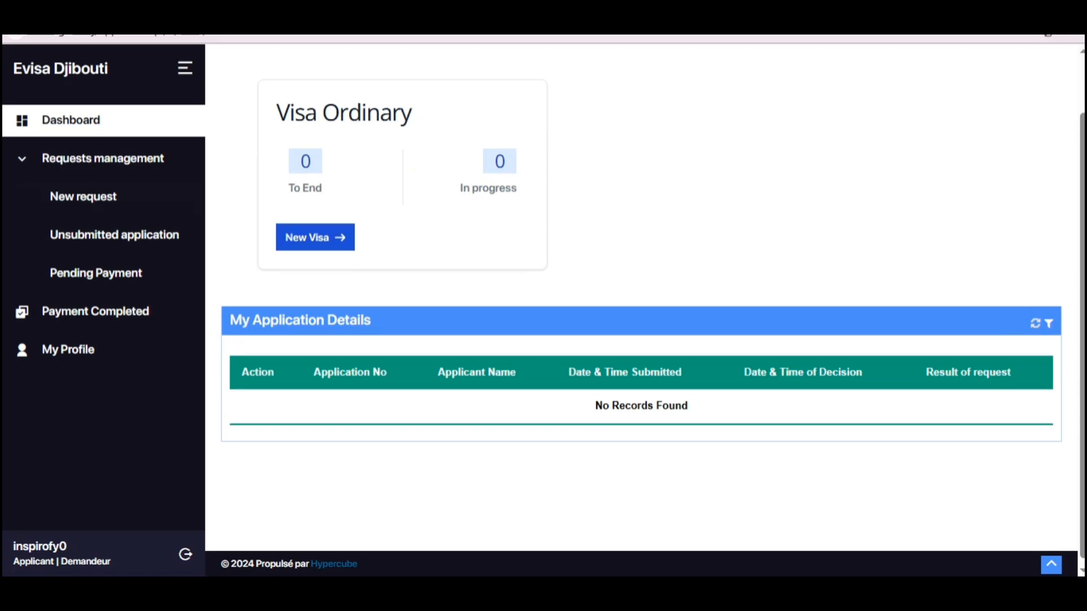
scroll(641, 305, "up", 1)
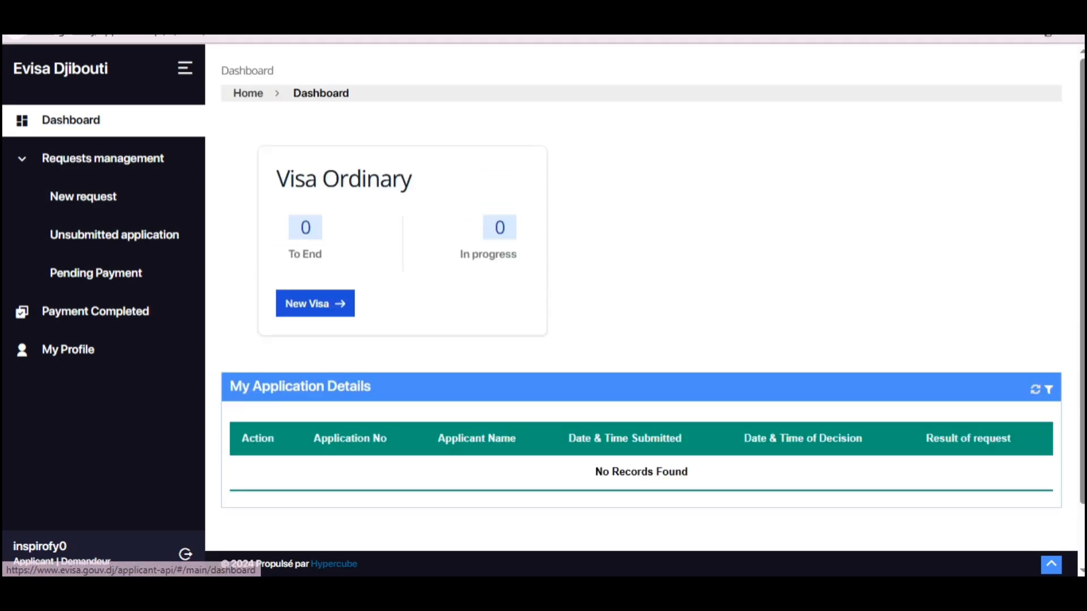
key("ctrl+alt+d")
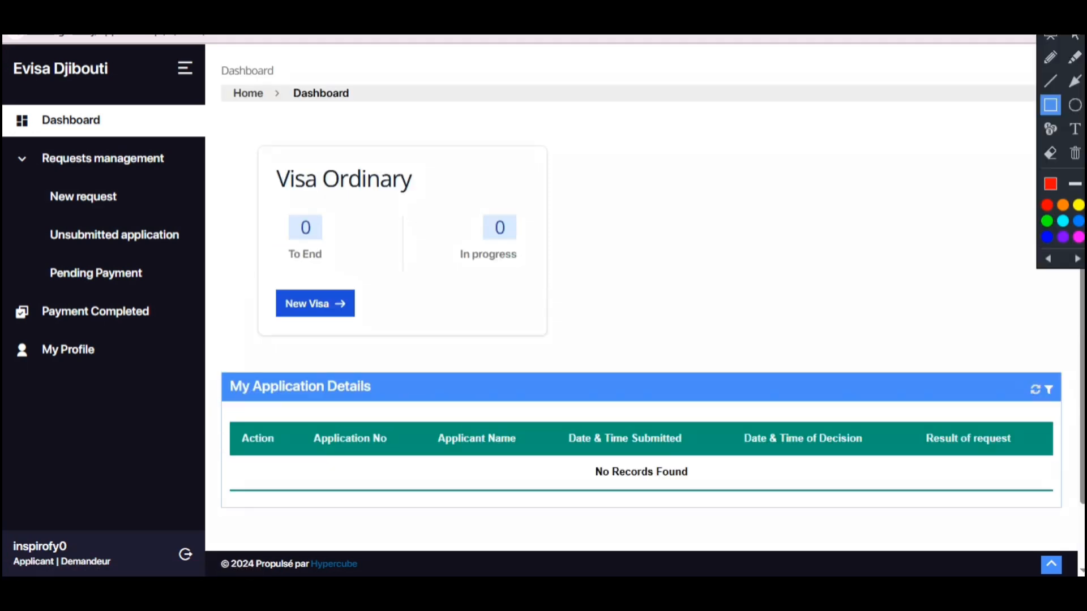
mouse_move(6, 78)
left_mouse_down()
mouse_move(130, 365)
mouse_move(262, 462)
mouse_move(226, 465)
left_mouse_up()
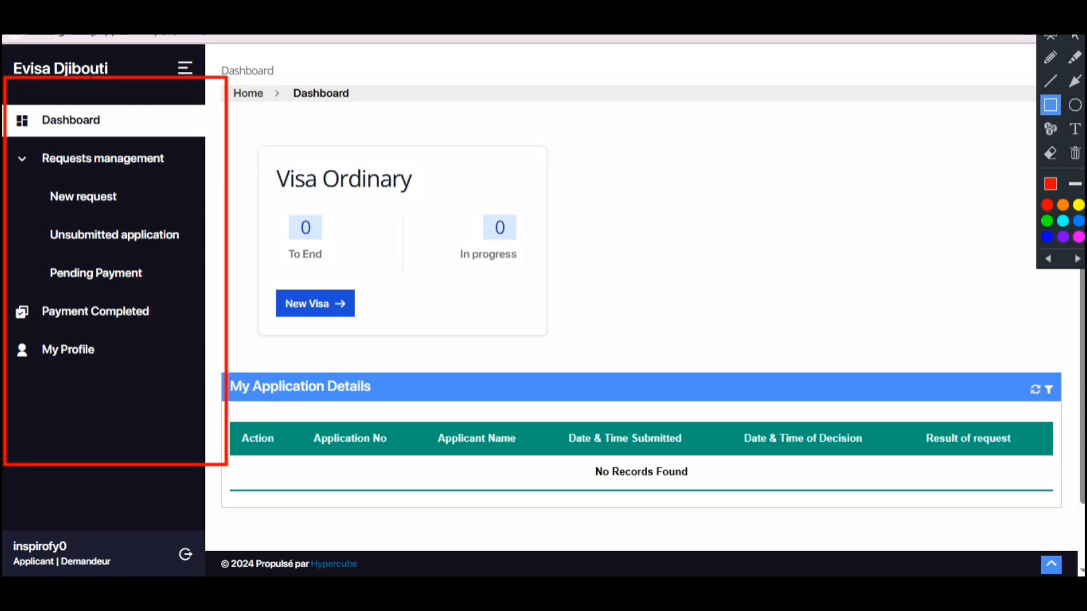
key("Escape")
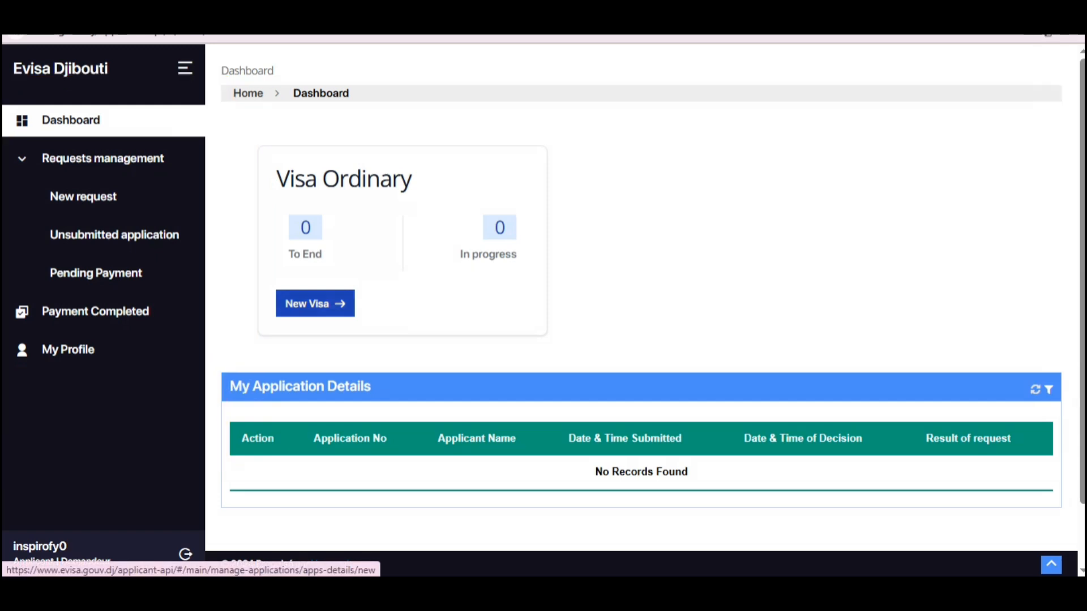
Step: Create a new request with Apply For Individual and Visa Type Visa Court Séjour, then save
left_click(314, 303)
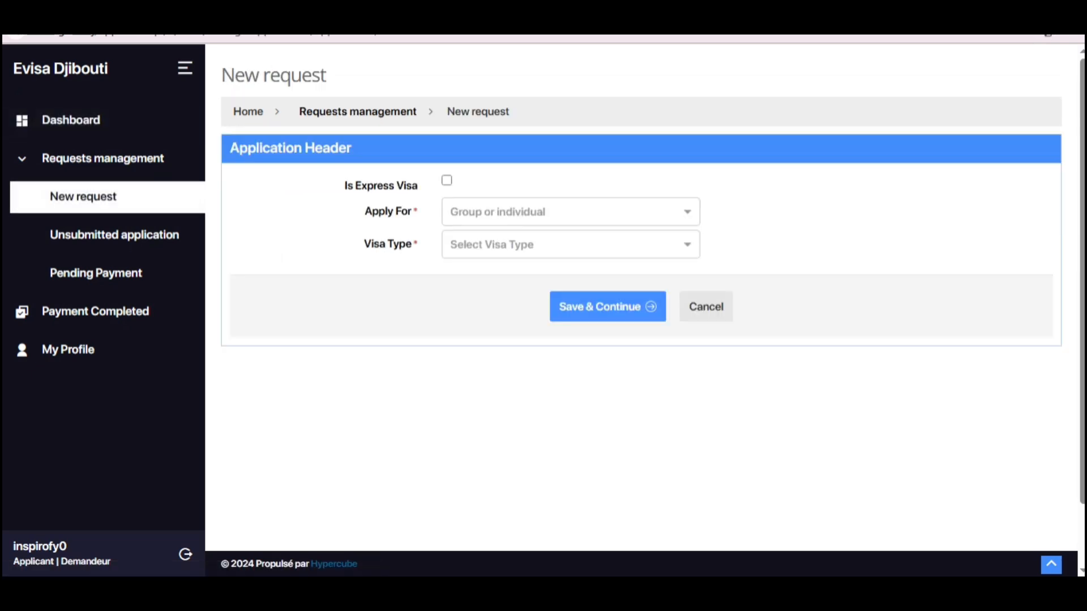
left_click(571, 211)
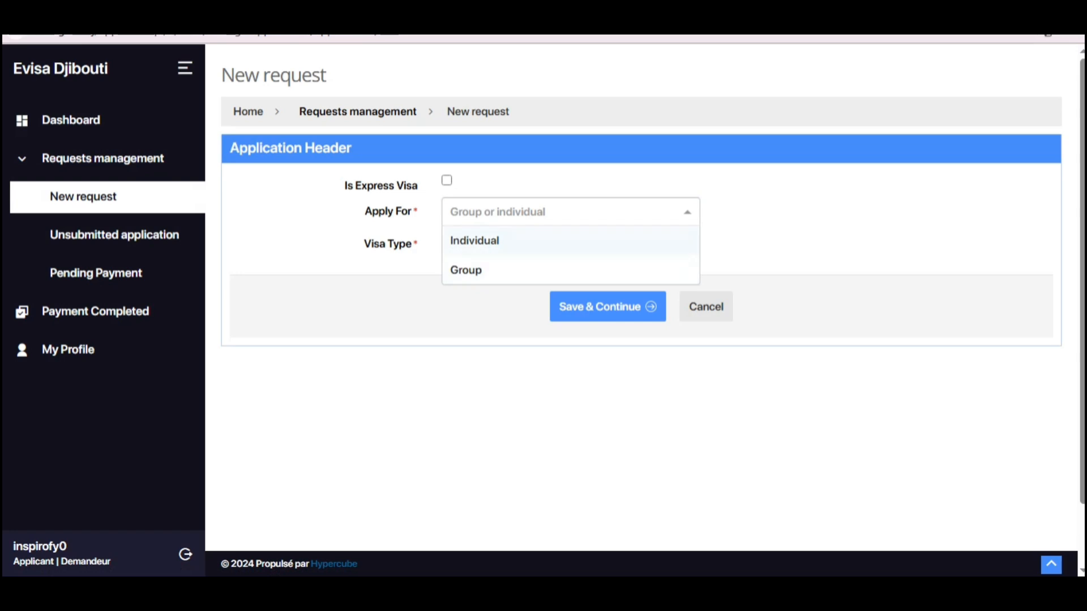
key("Return")
left_click(571, 244)
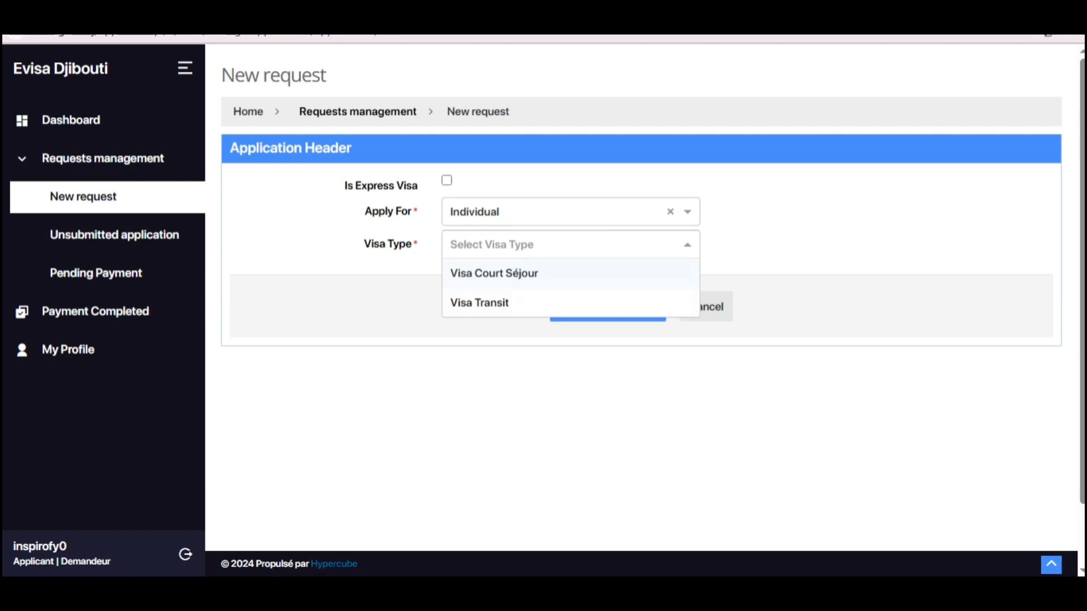
key("Return")
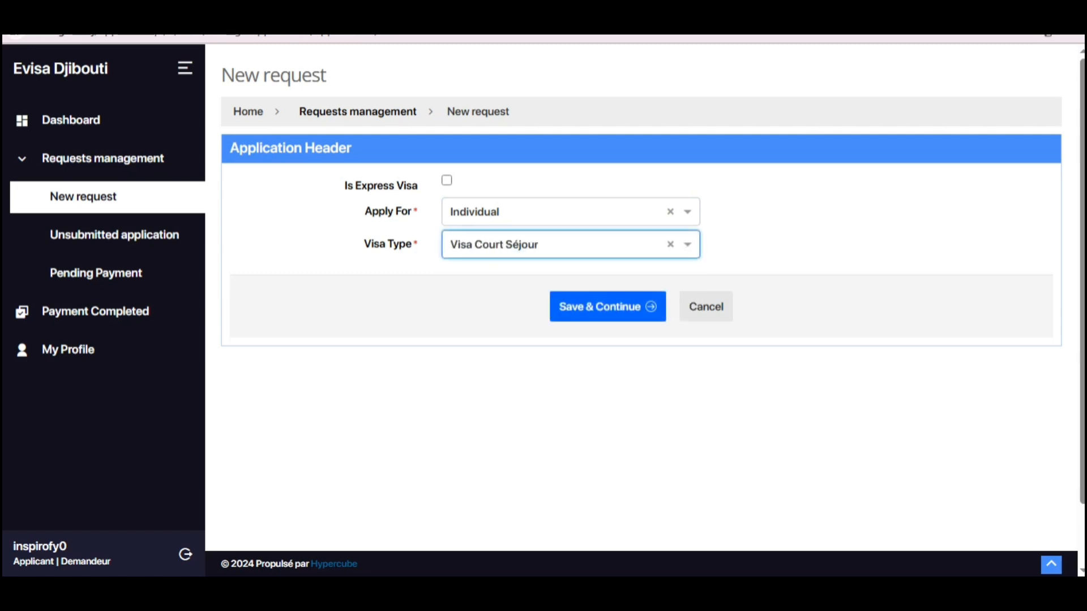
left_click(607, 306)
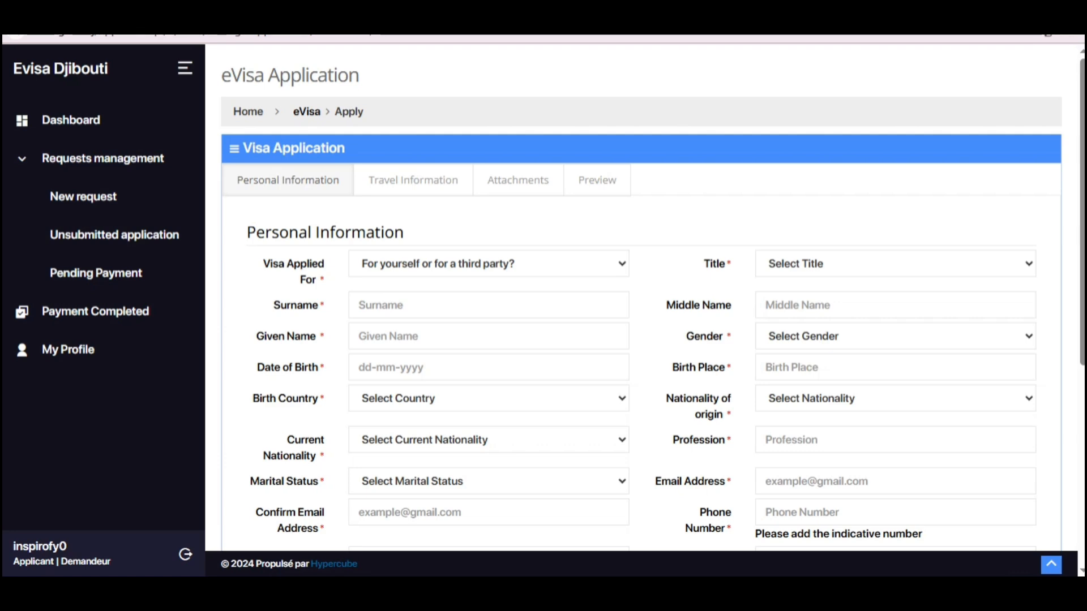
Step: Set whom the visa is for to Self
scroll(639, 311, "down", 5)
scroll(640, 311, "down", 2)
scroll(639, 311, "up", 6)
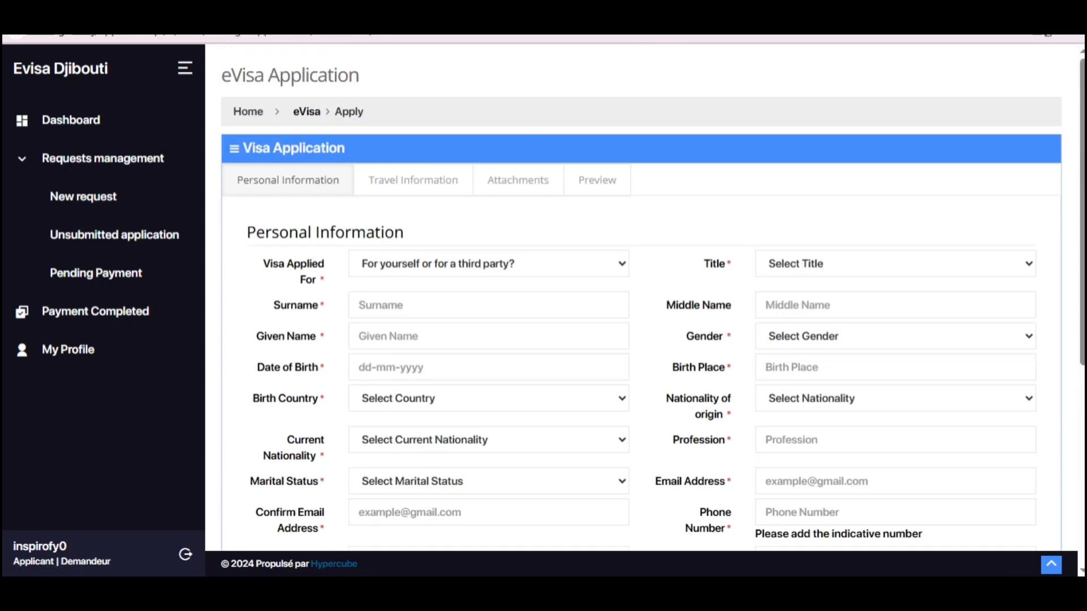
scroll(645, 295, "down", 5)
scroll(645, 294, "up", 5)
left_click(488, 263)
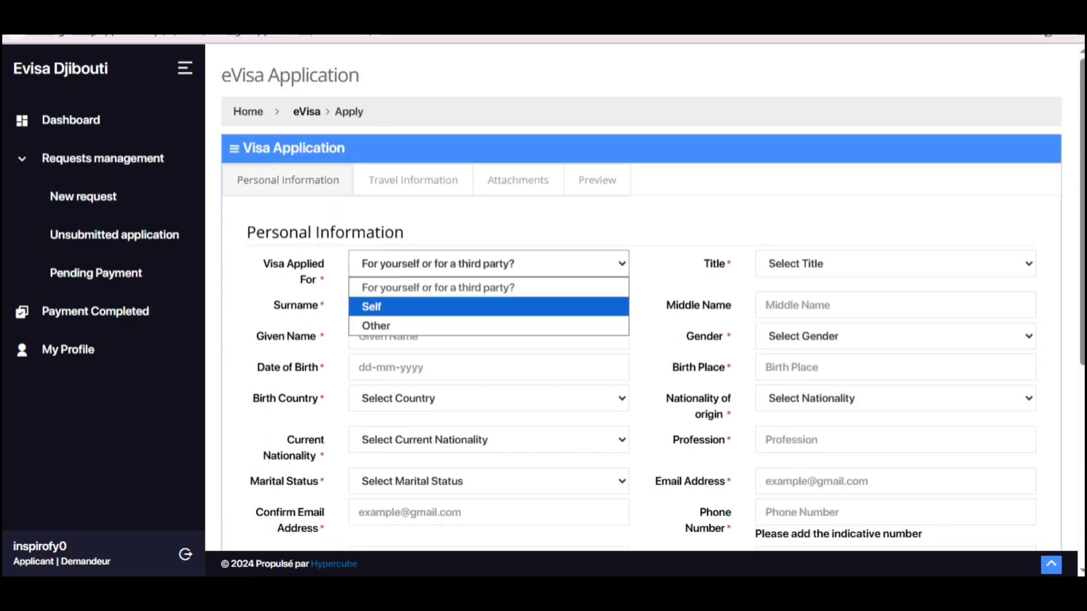
key("Return")
Step: Fill the name and contact fields from the saved autofill details
scroll(646, 294, "down", 3)
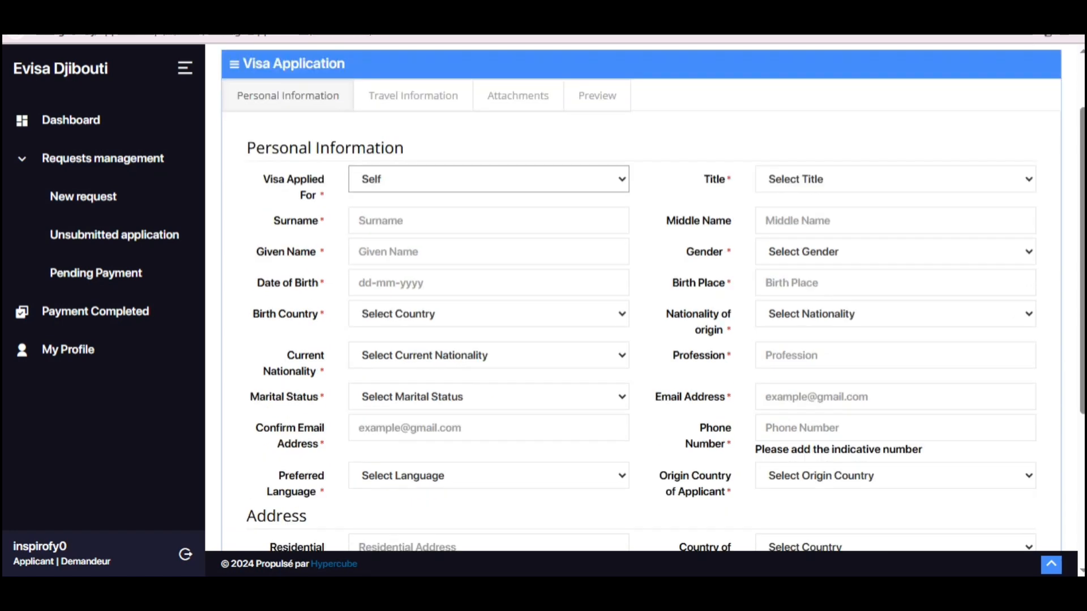
left_click(359, 161)
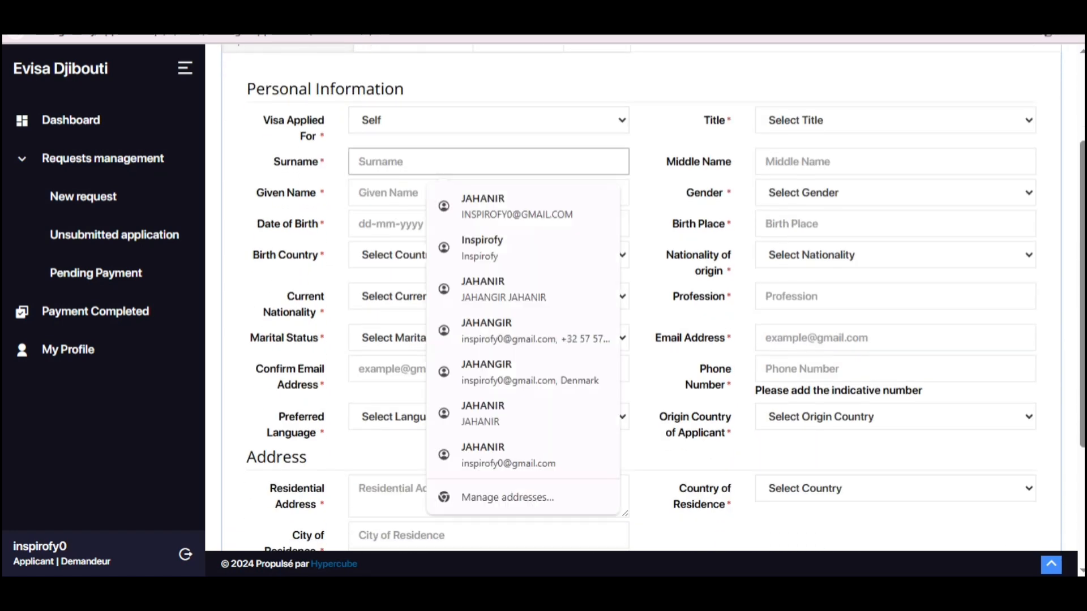
left_click_drag(327, 162, 326, 193)
left_click(441, 162)
left_click(482, 206)
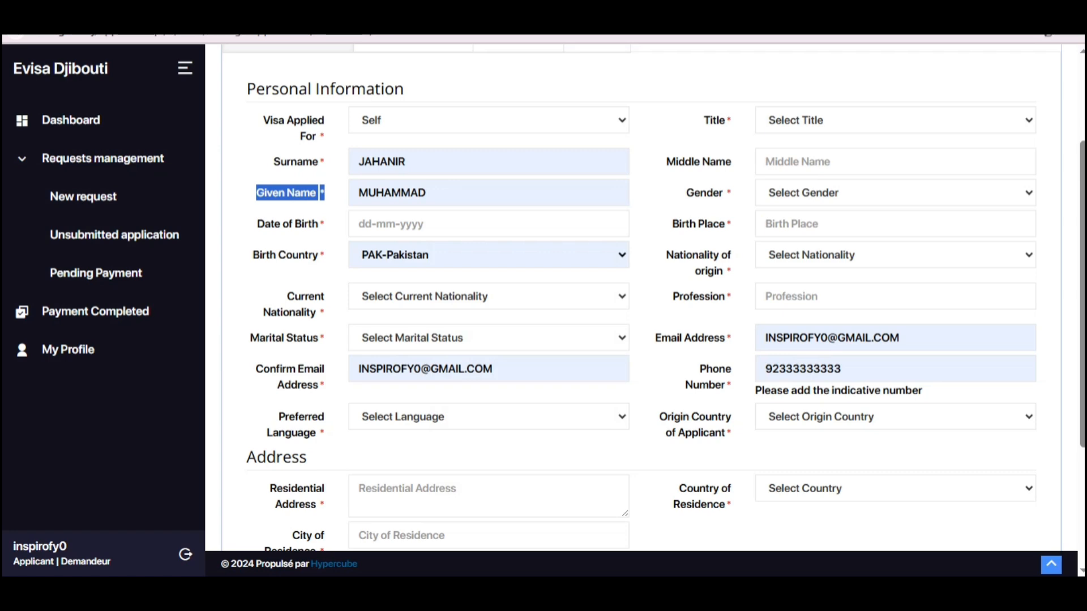
left_click_drag(258, 223, 325, 224)
Step: Set the date of birth to 01-01-1986 using the calendar
left_click(468, 225)
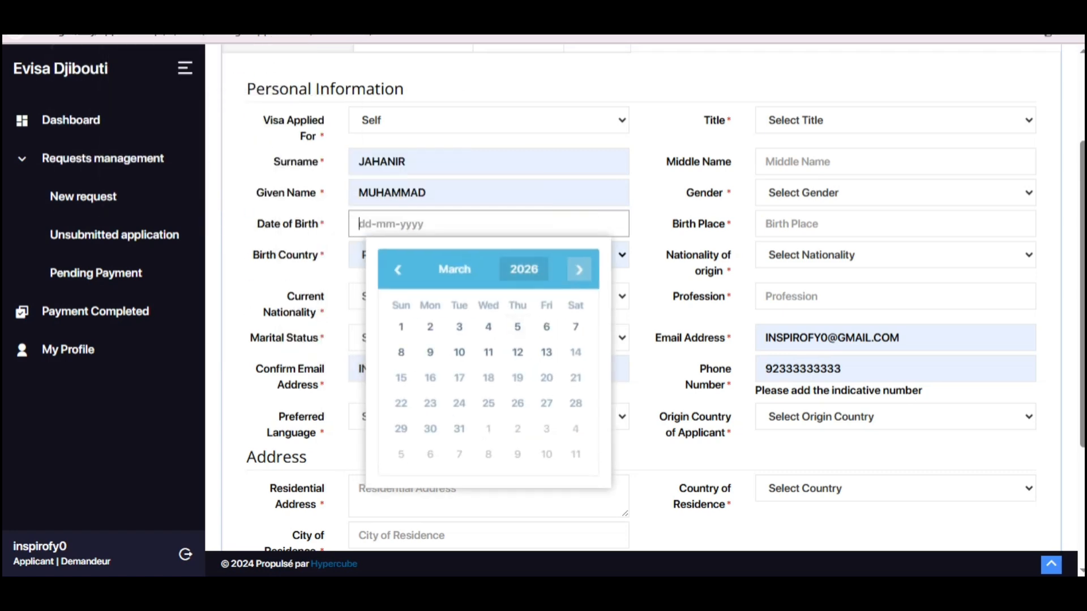
left_click(524, 269)
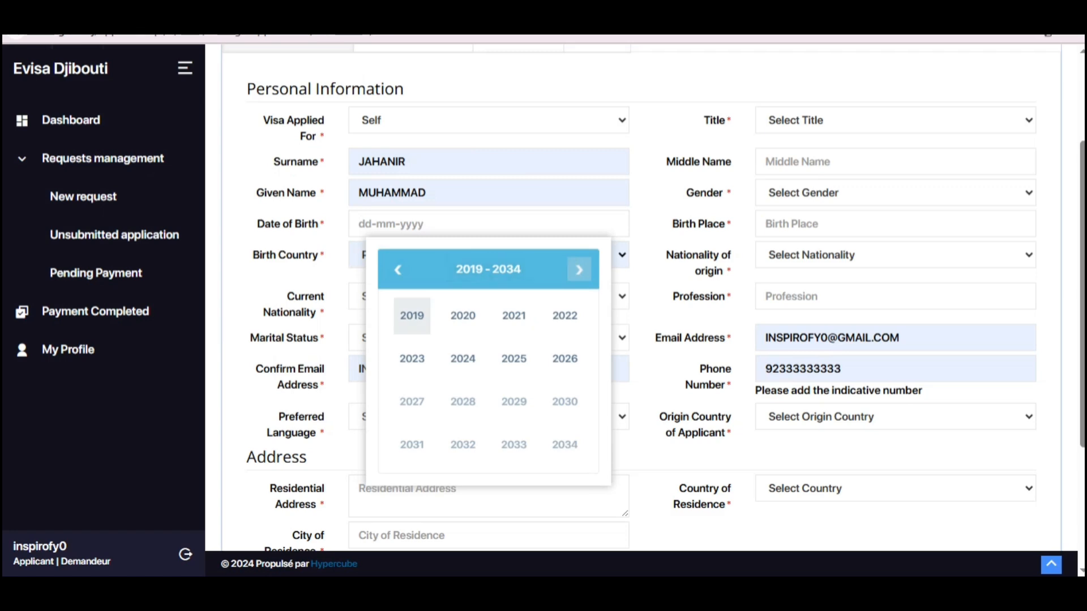
left_click(398, 270)
left_click(398, 269)
left_click(398, 269)
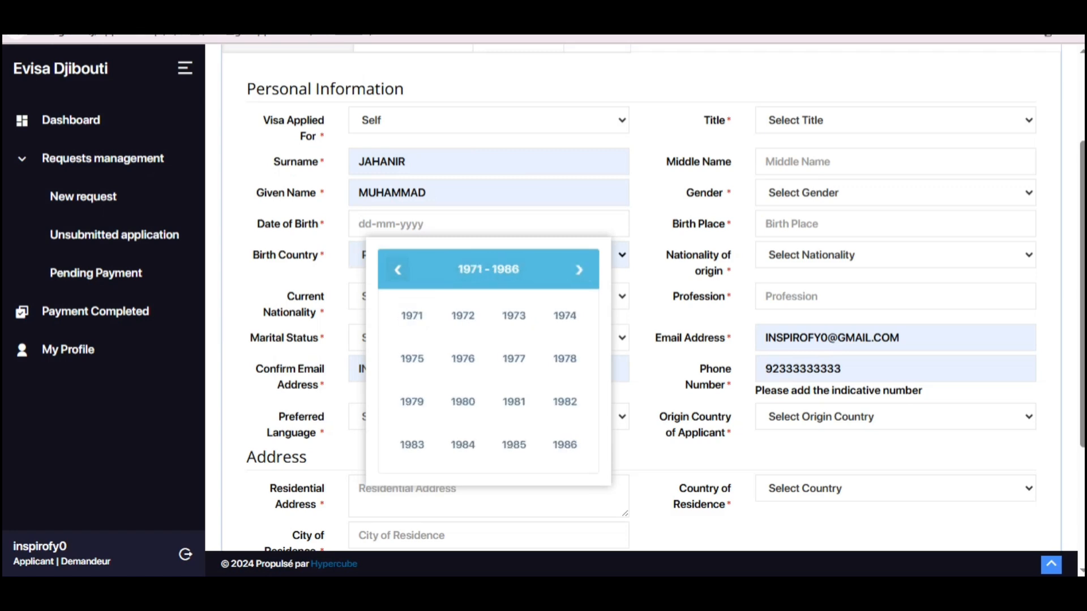
left_click(565, 444)
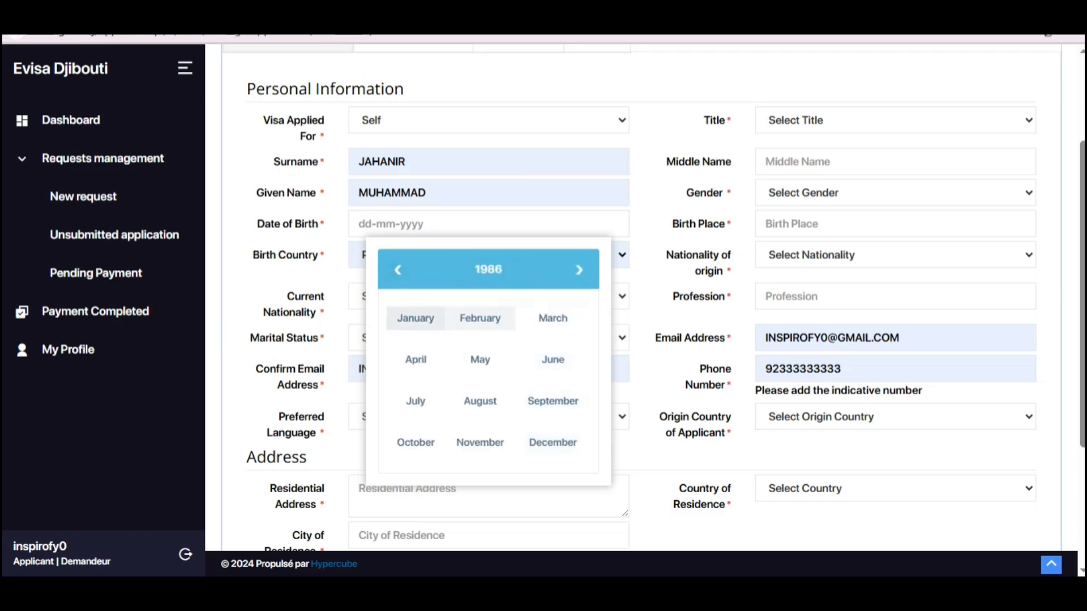
left_click(415, 318)
left_click(488, 327)
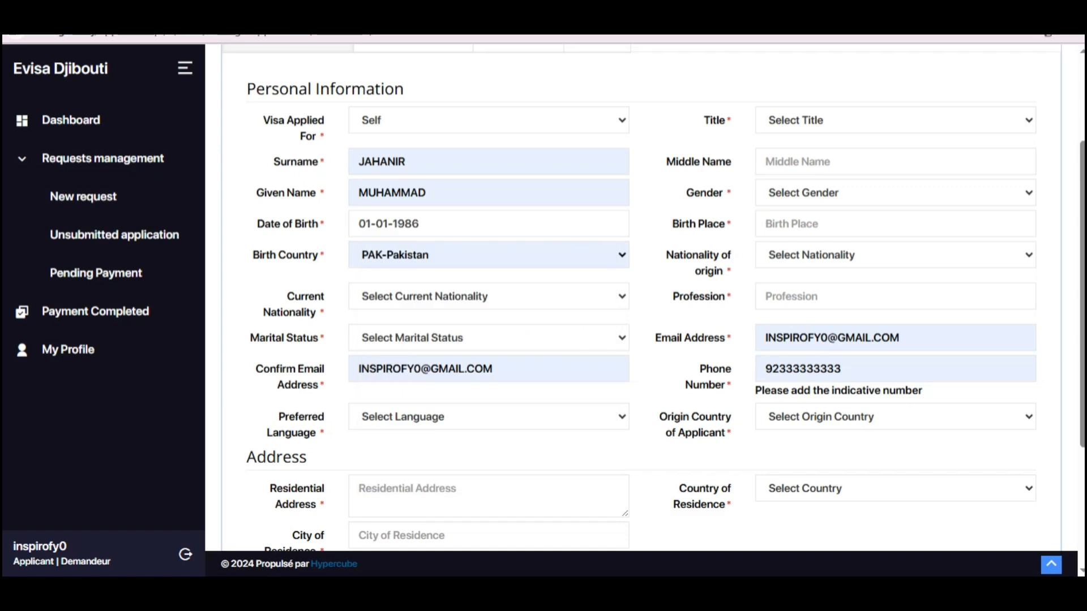
Step: Choose PAK-Pakistan as the birth country
left_click_drag(252, 254, 322, 255)
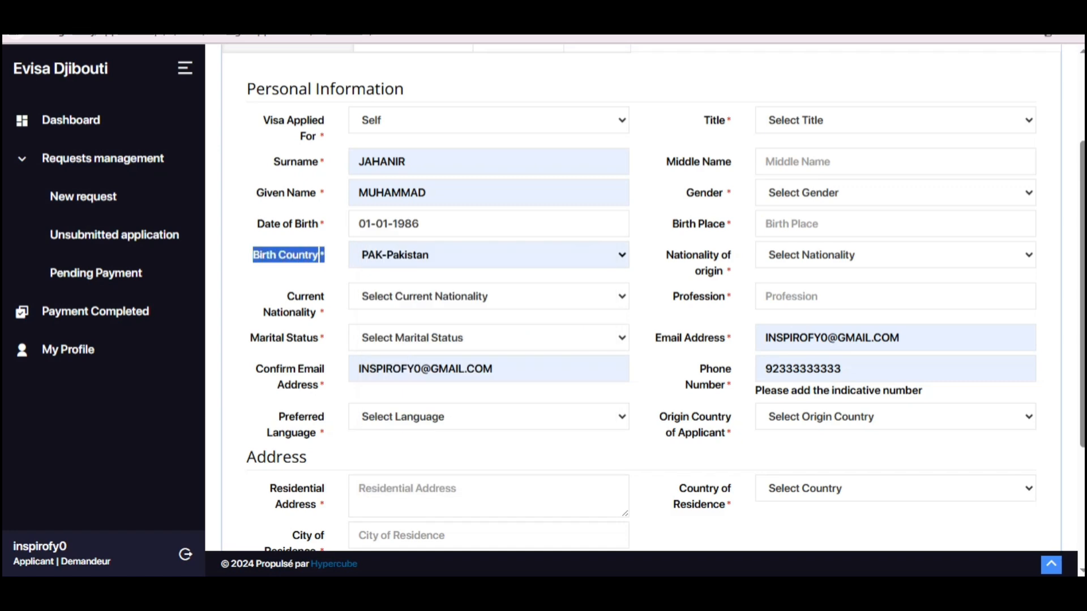
left_click(452, 255)
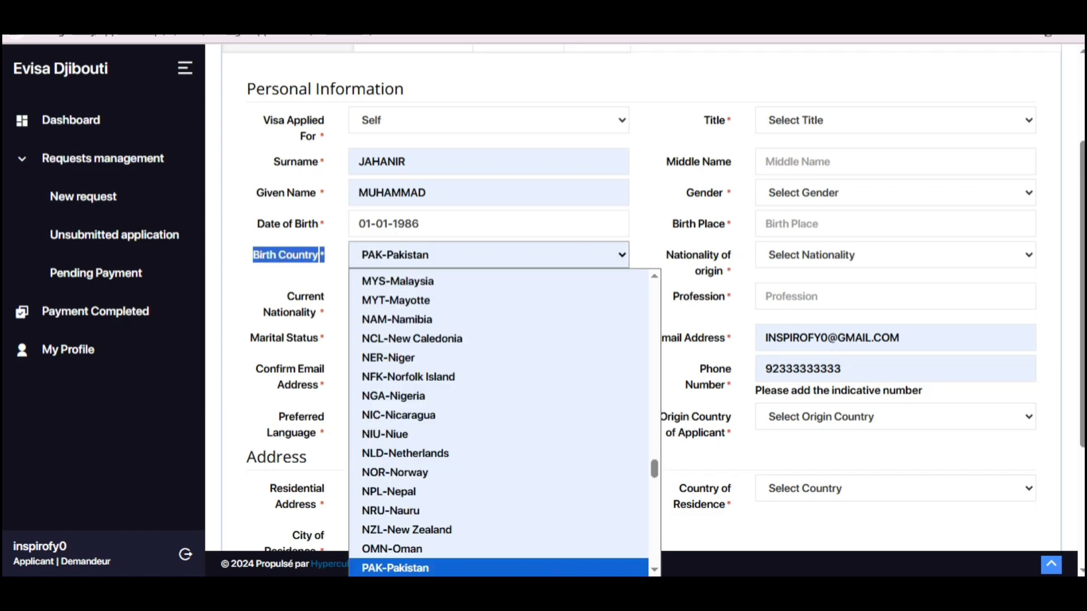
type("ind")
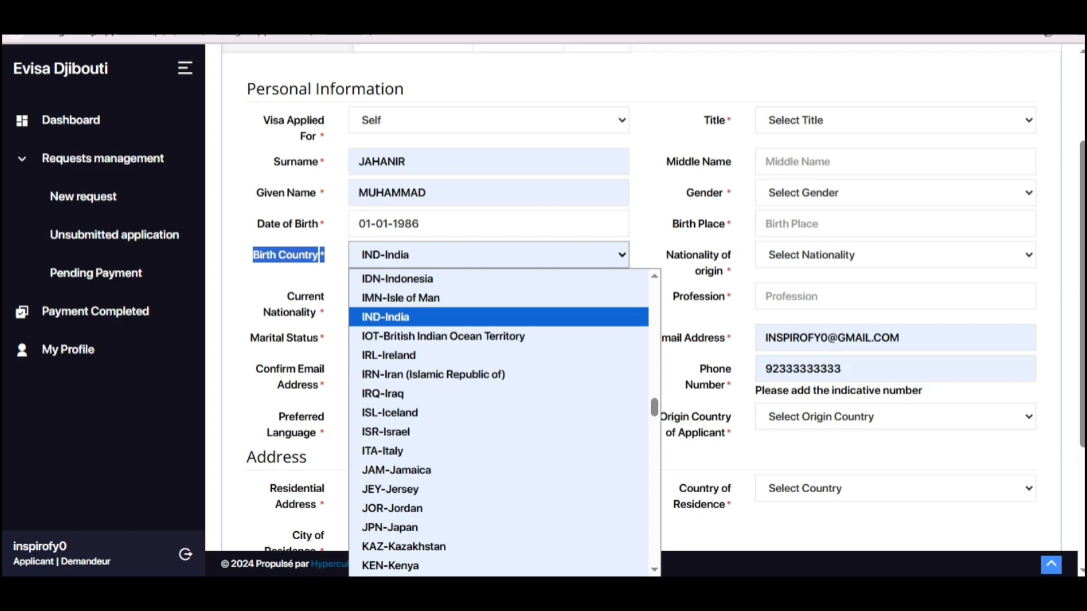
type("pak")
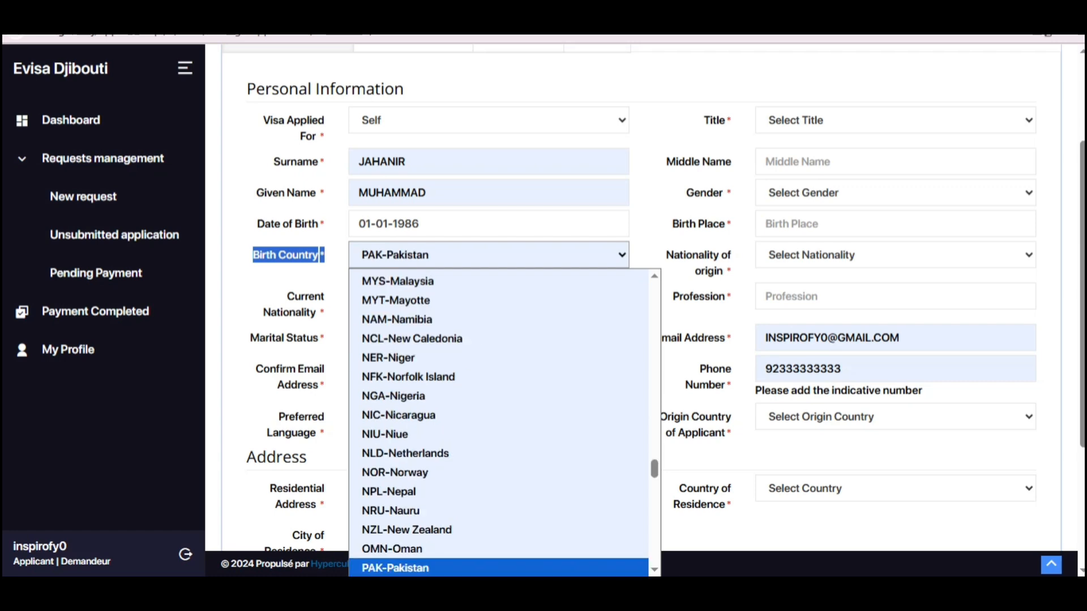
type("b")
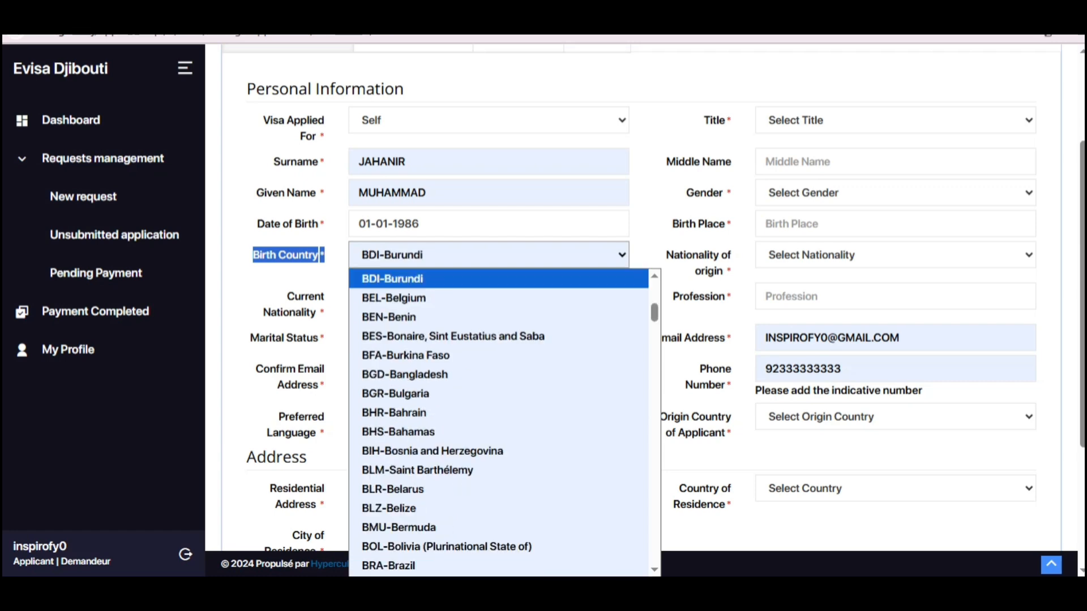
type("e")
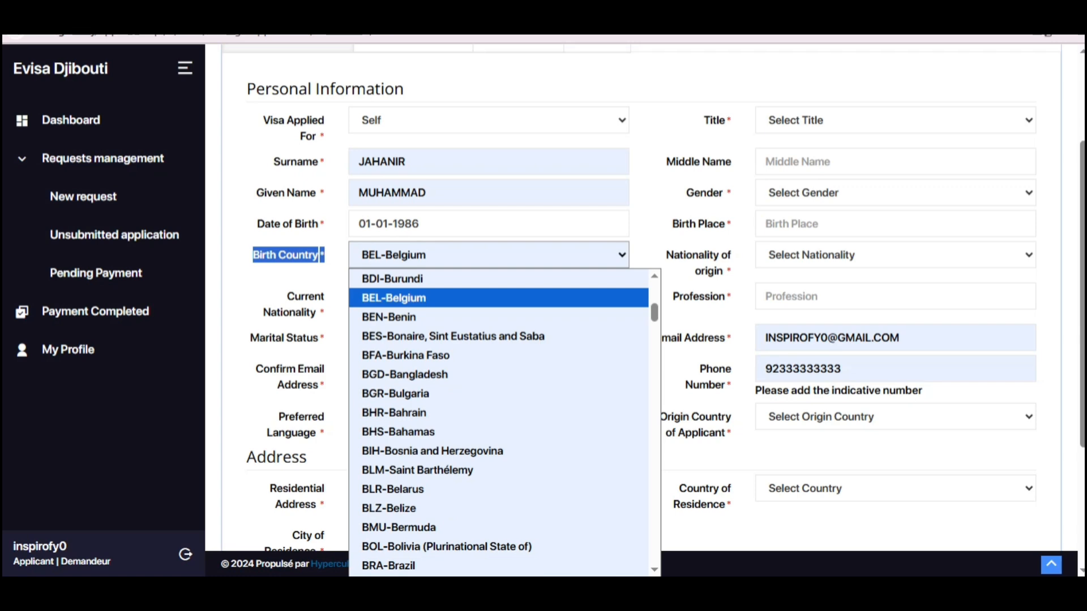
left_click(488, 255)
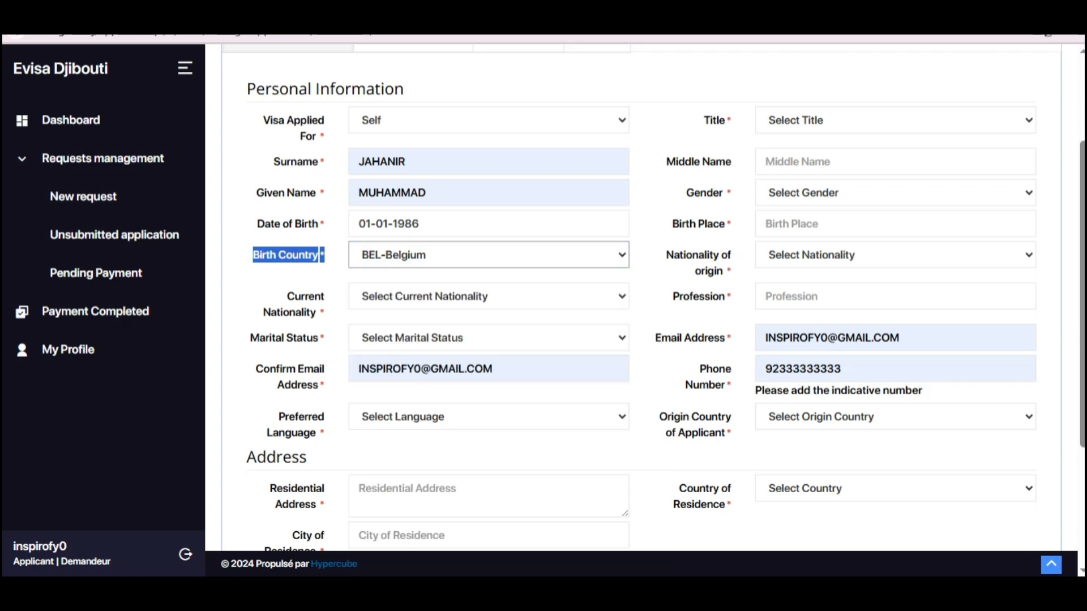
left_click(488, 255)
scroll(488, 356, "down", 9)
scroll(501, 422, "down", 3)
type("p")
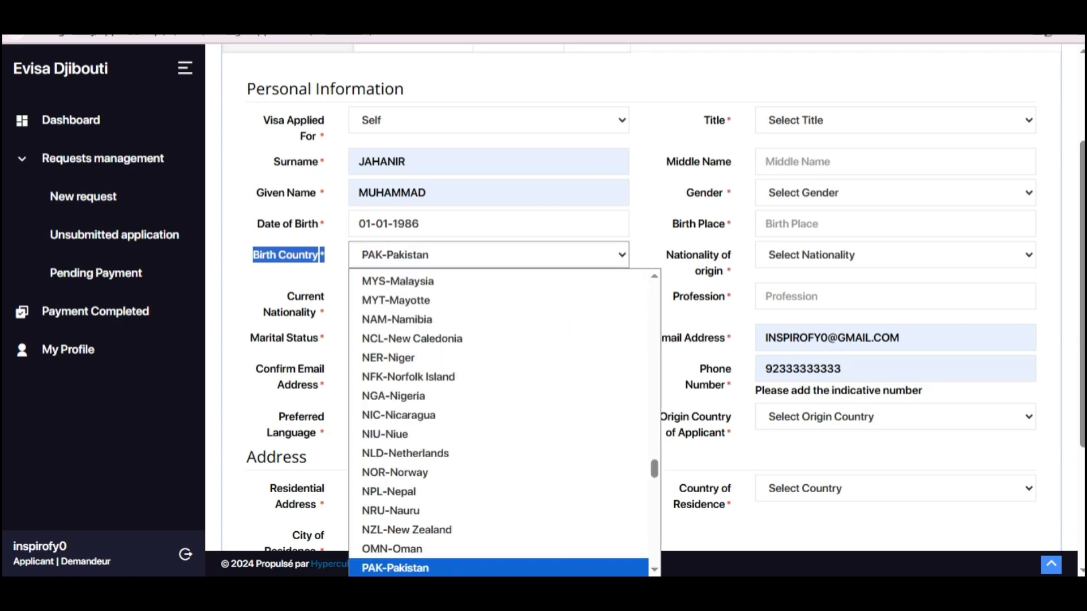
key("Return")
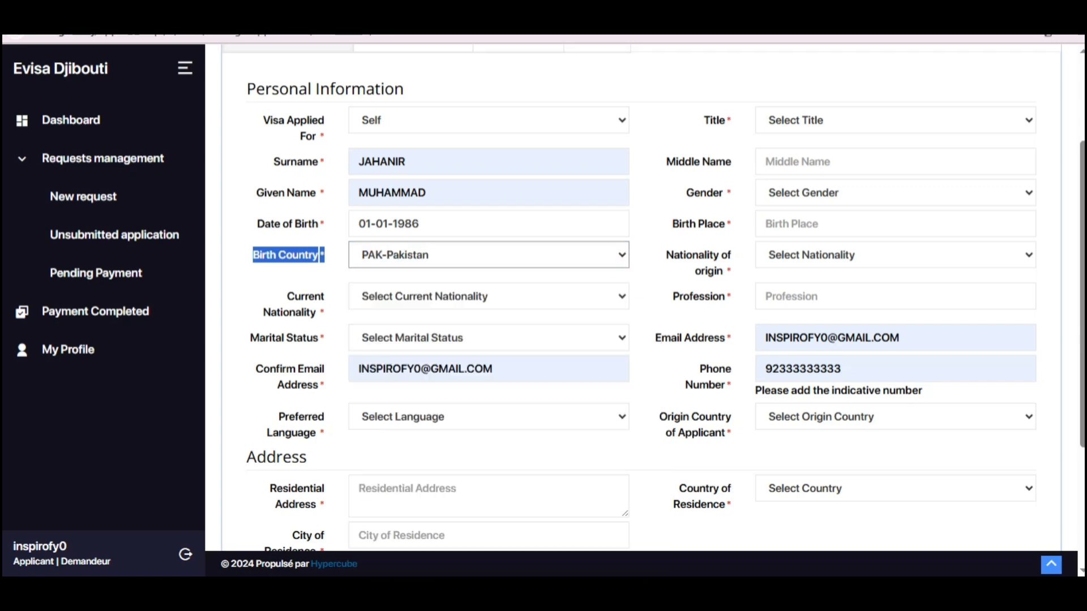
Step: Set the current nationality to Pakistan
scroll(642, 298, "down", 3)
scroll(642, 298, "up", 2)
left_click_drag(287, 237, 320, 253)
left_click(488, 238)
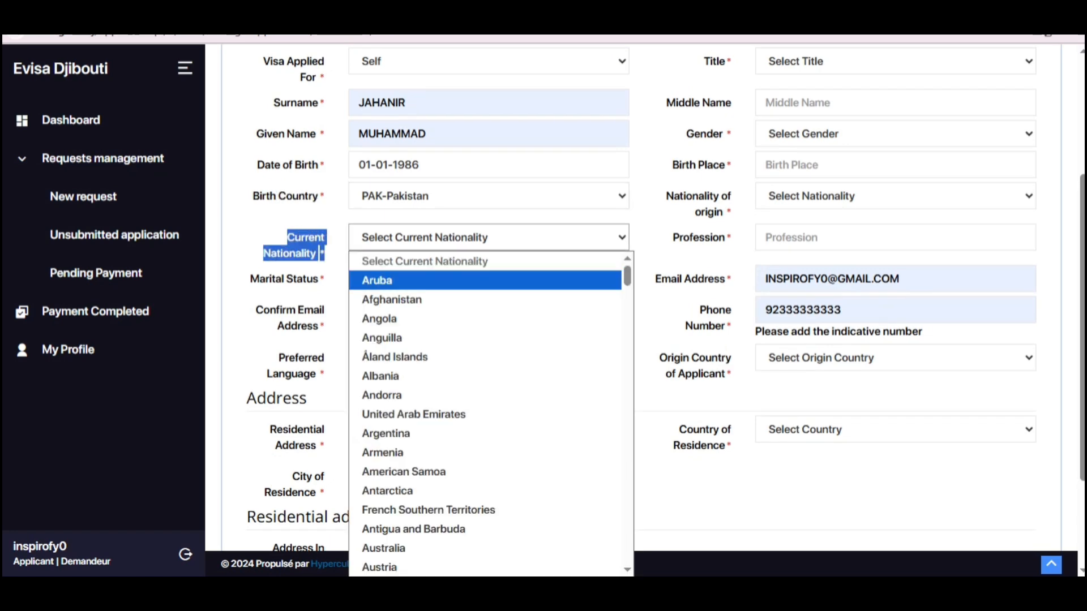
key("p")
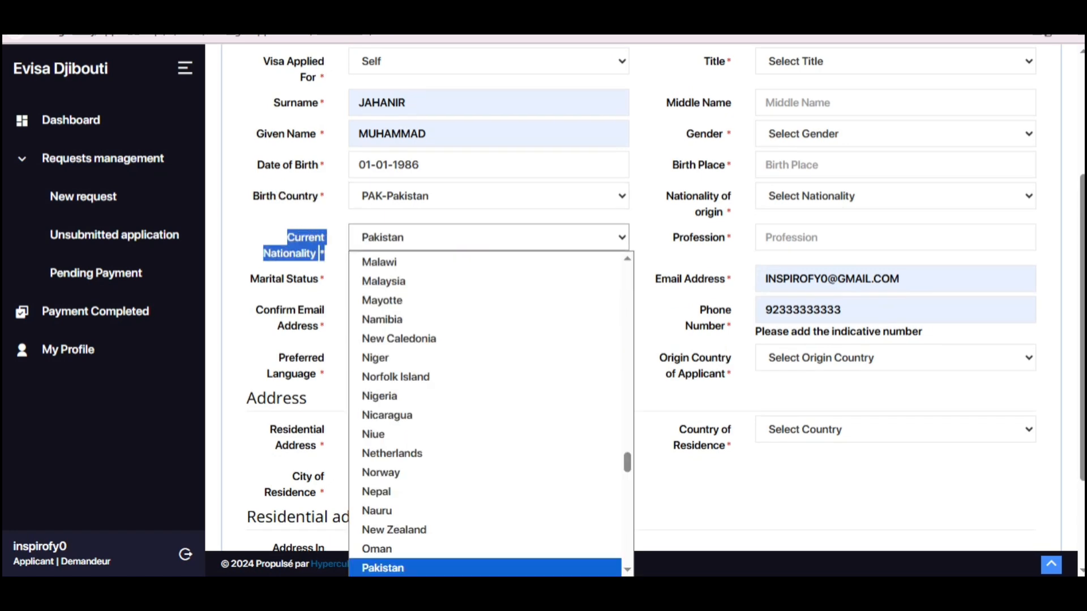
key("Return")
Step: Set the marital status to Single
scroll(645, 294, "down", 3)
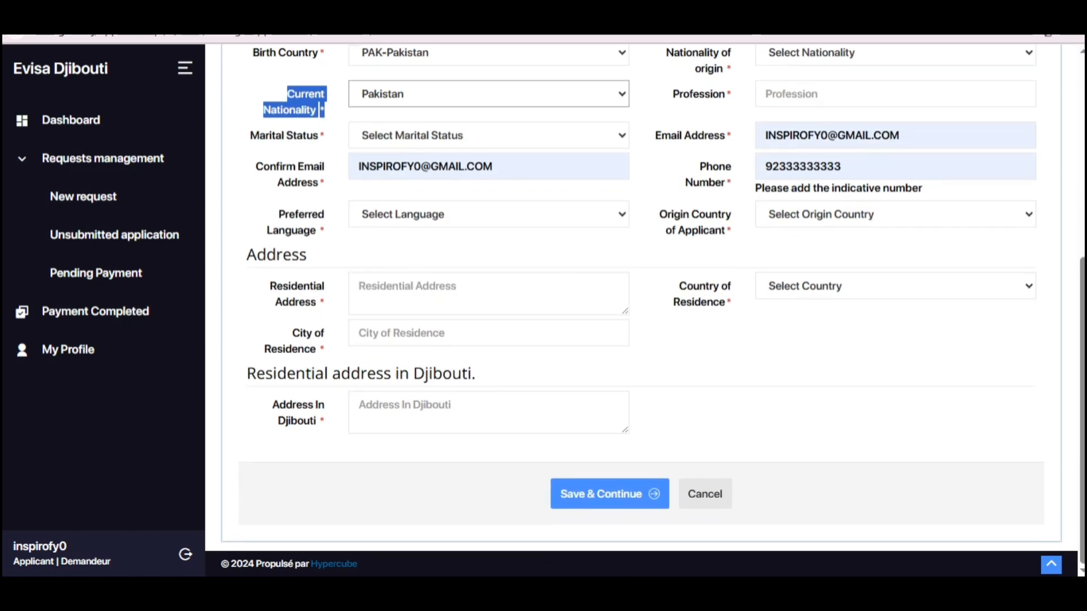
left_click_drag(250, 135, 326, 136)
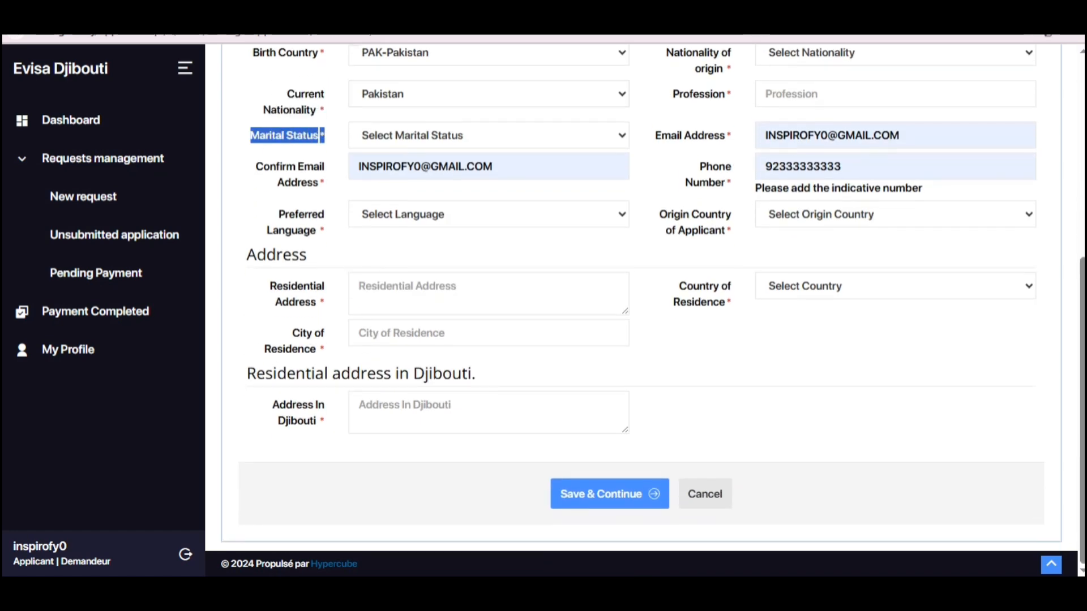
left_click(453, 135)
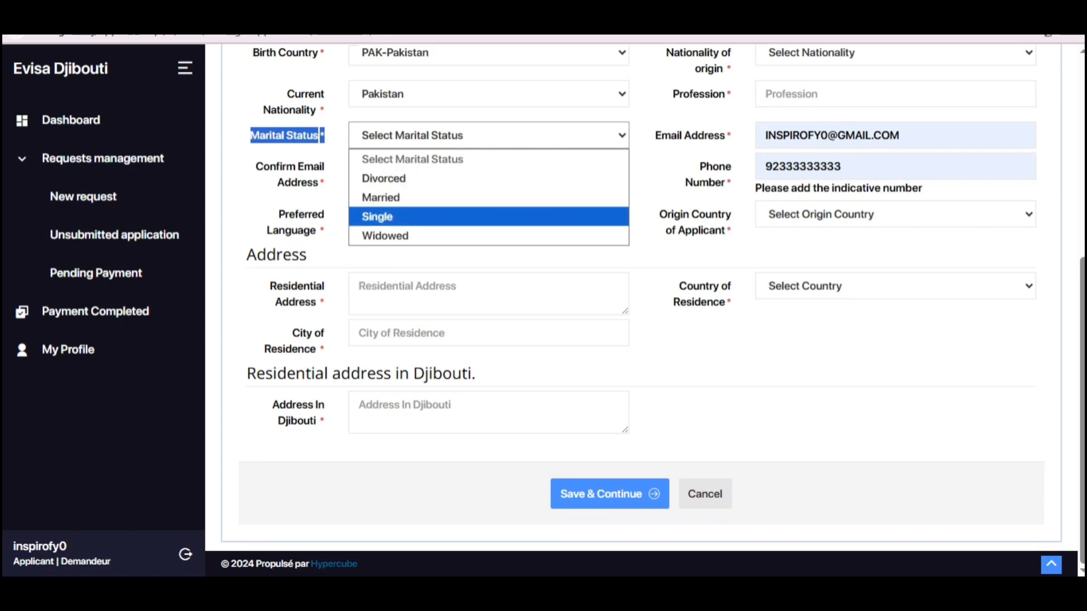
key("Return")
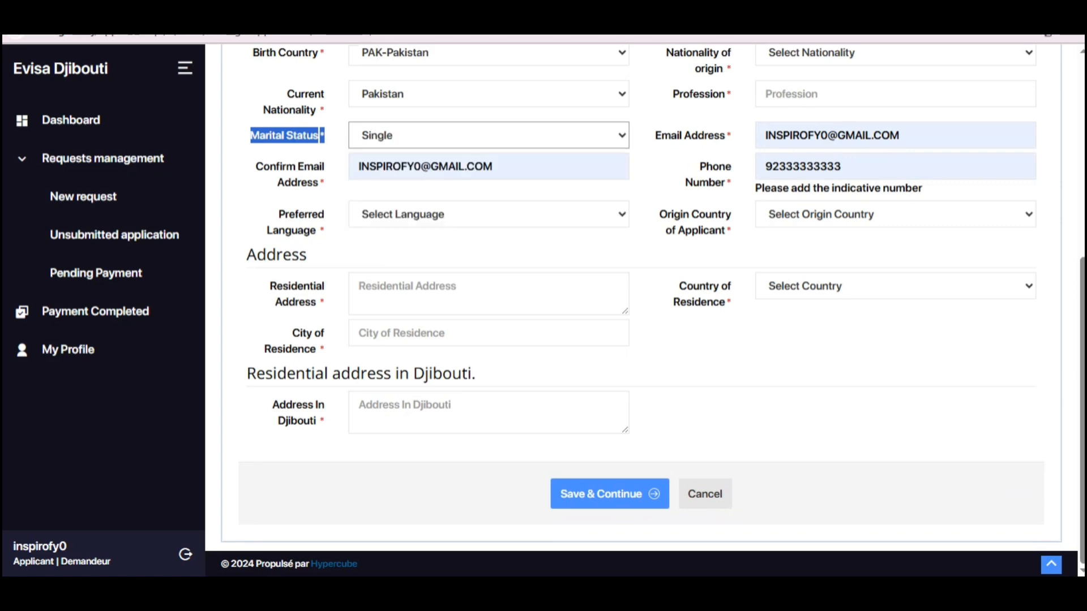
left_click_drag(262, 167, 326, 183)
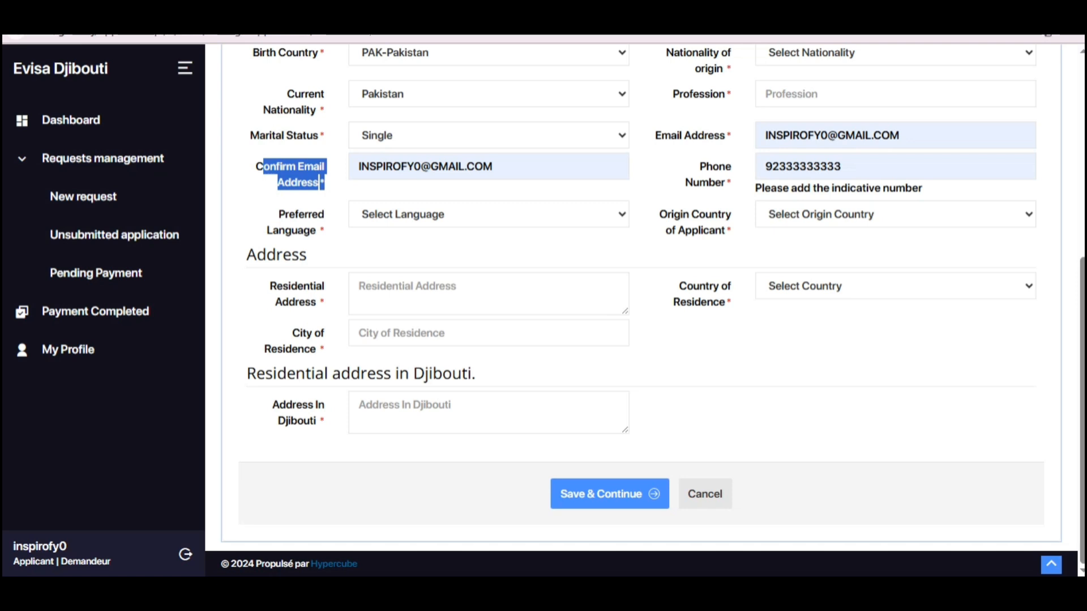
Step: Choose English as the preferred language
left_click(432, 166)
left_click_drag(256, 166, 321, 182)
left_click_drag(278, 214, 325, 245)
left_click(431, 215)
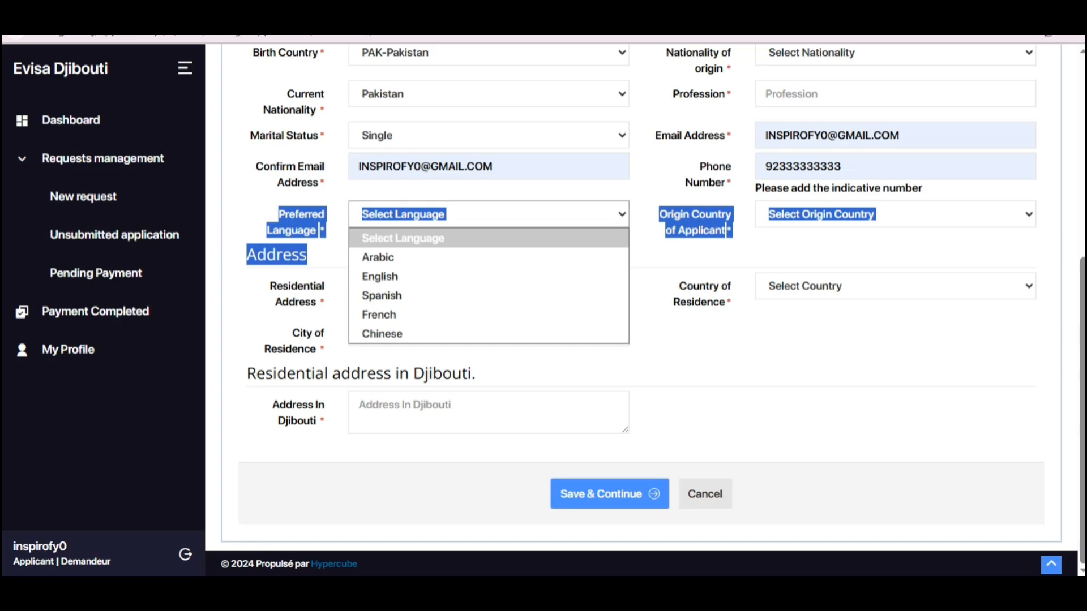
left_click(380, 276)
left_click(661, 222)
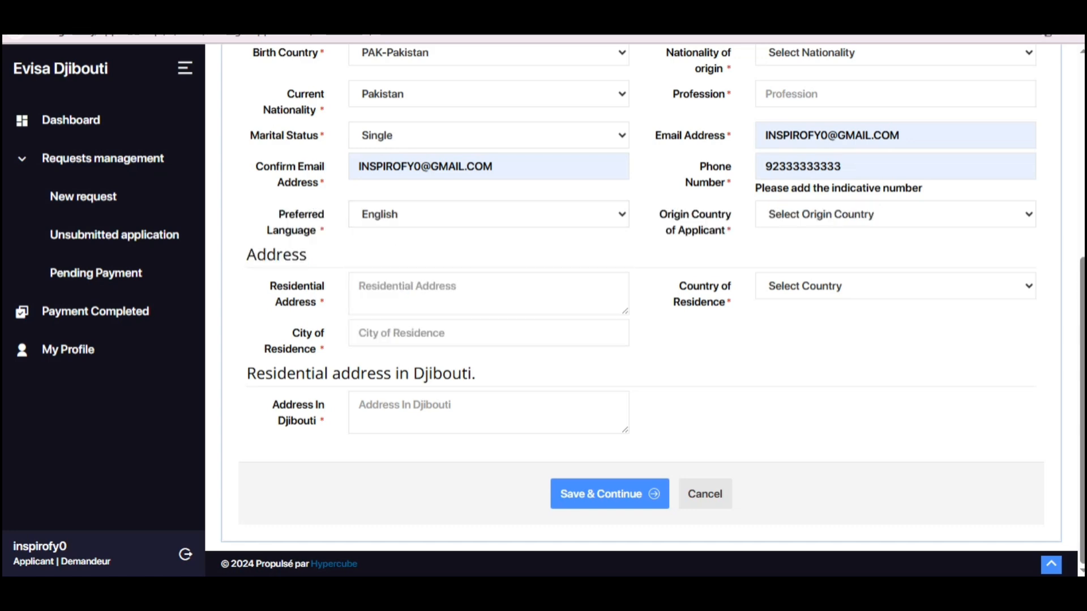
Step: Fill the residential address and city LAHORE from saved suggestions, completing the Djibouti address
left_click_drag(271, 286, 319, 303)
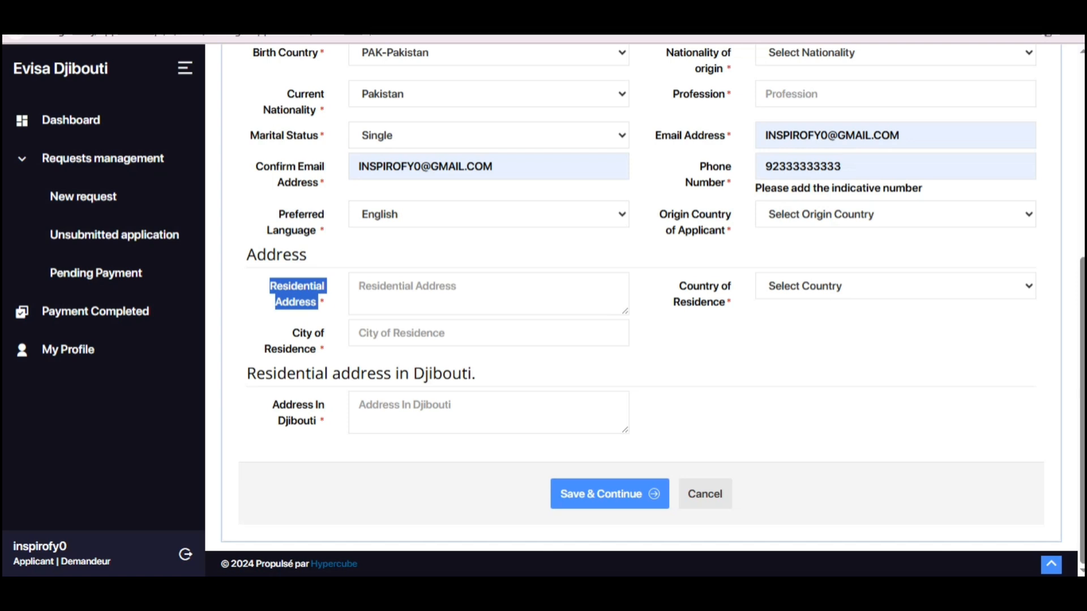
left_click(453, 294)
left_click(504, 345)
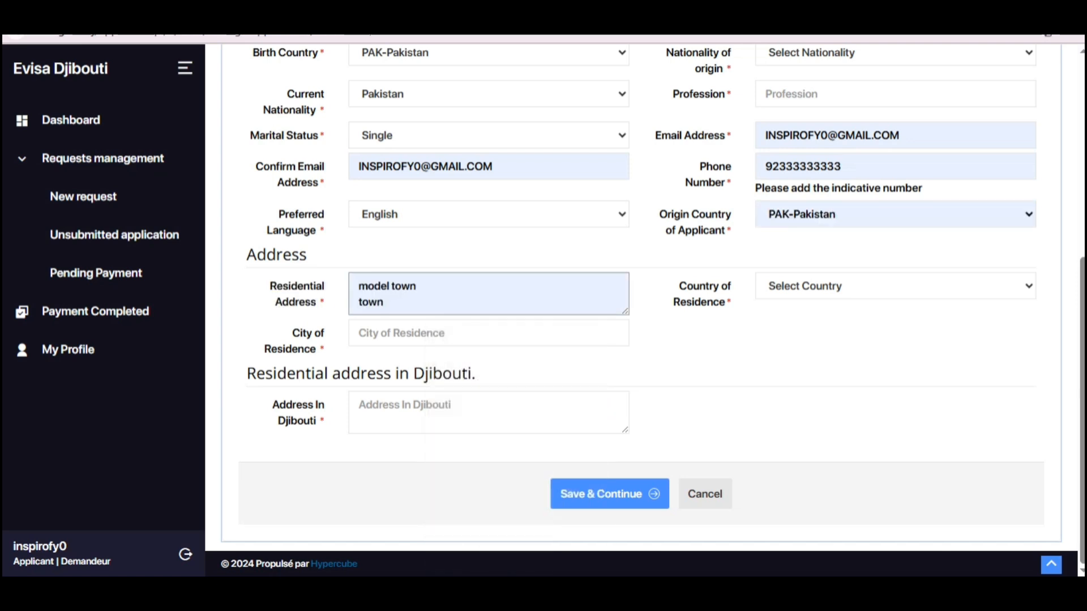
left_click_drag(266, 331, 323, 352)
left_click(444, 334)
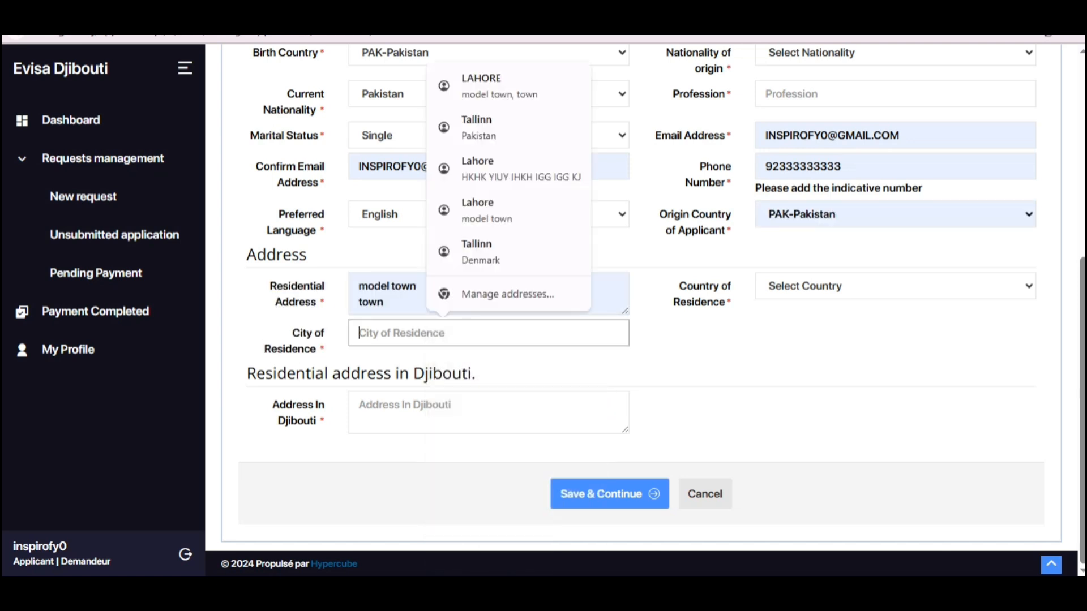
left_click(504, 86)
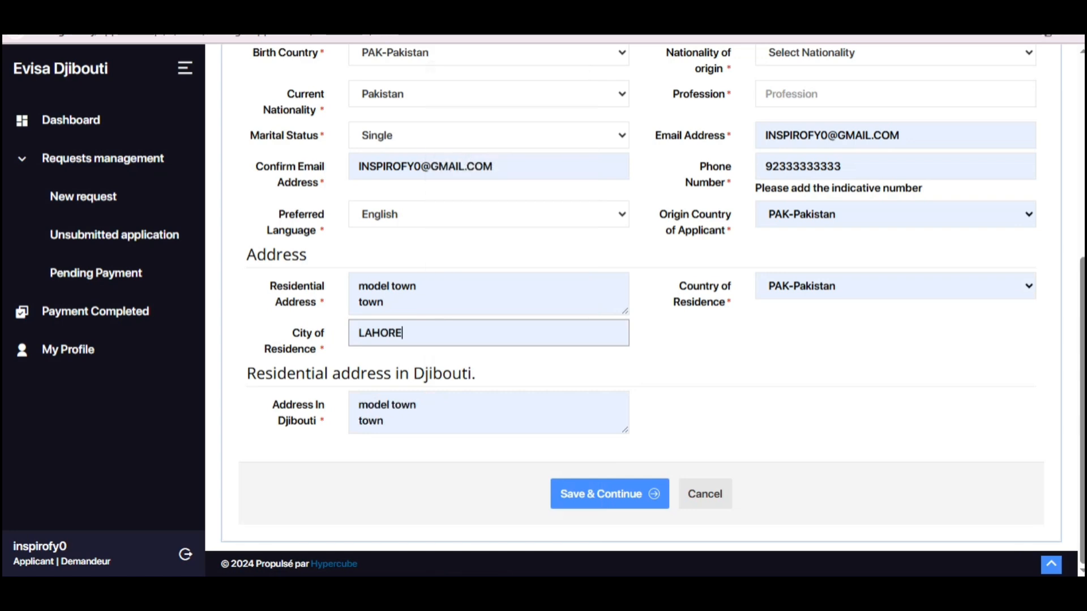
left_click_drag(247, 374, 477, 374)
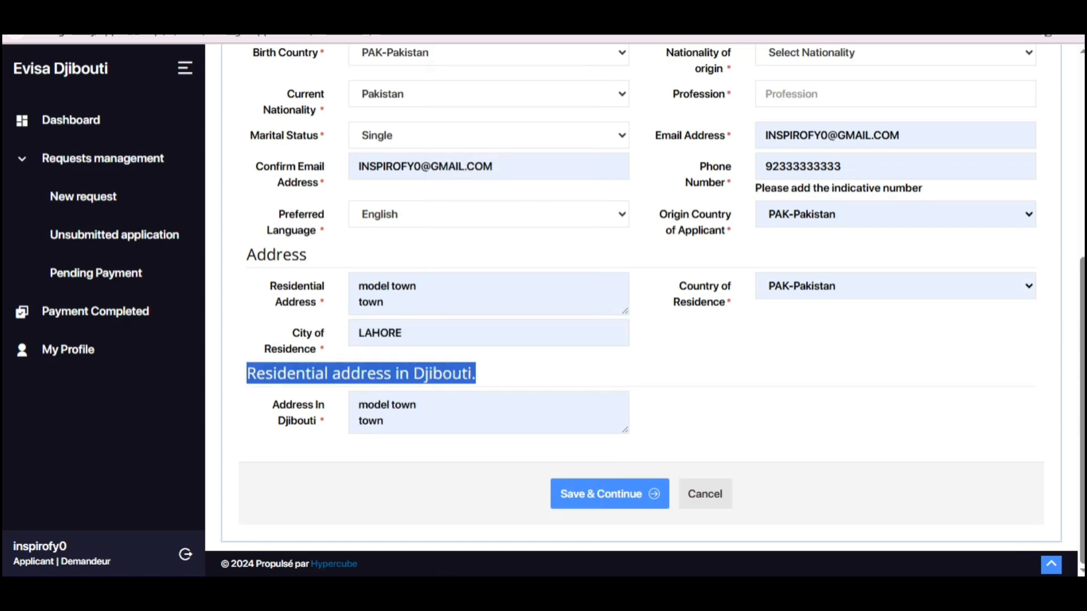
key("ctrl+alt+d")
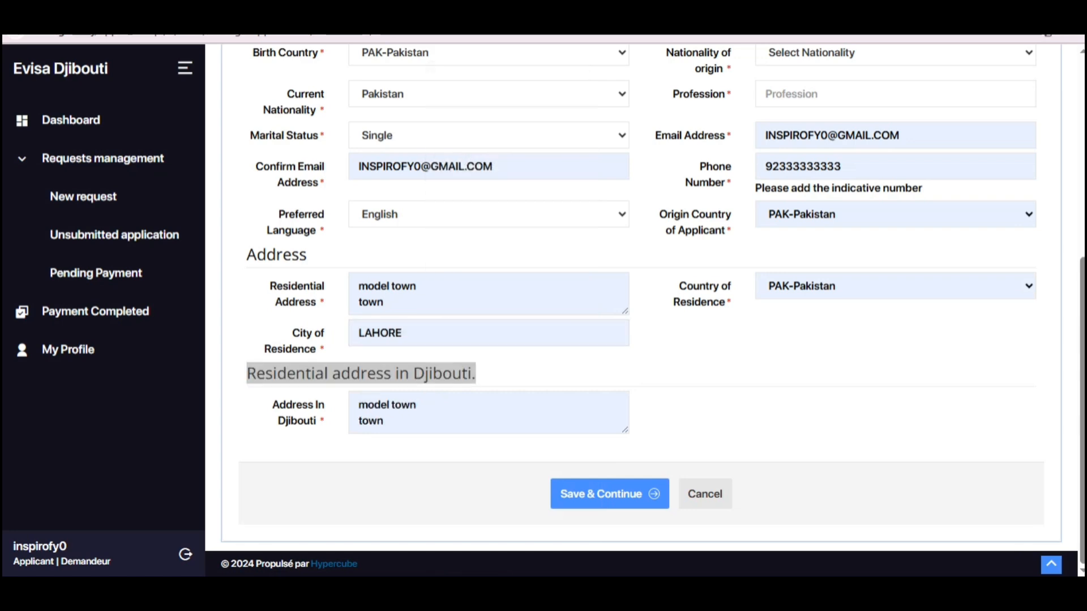
mouse_move(260, 389)
left_mouse_down()
mouse_move(636, 478)
mouse_move(696, 454)
left_mouse_up()
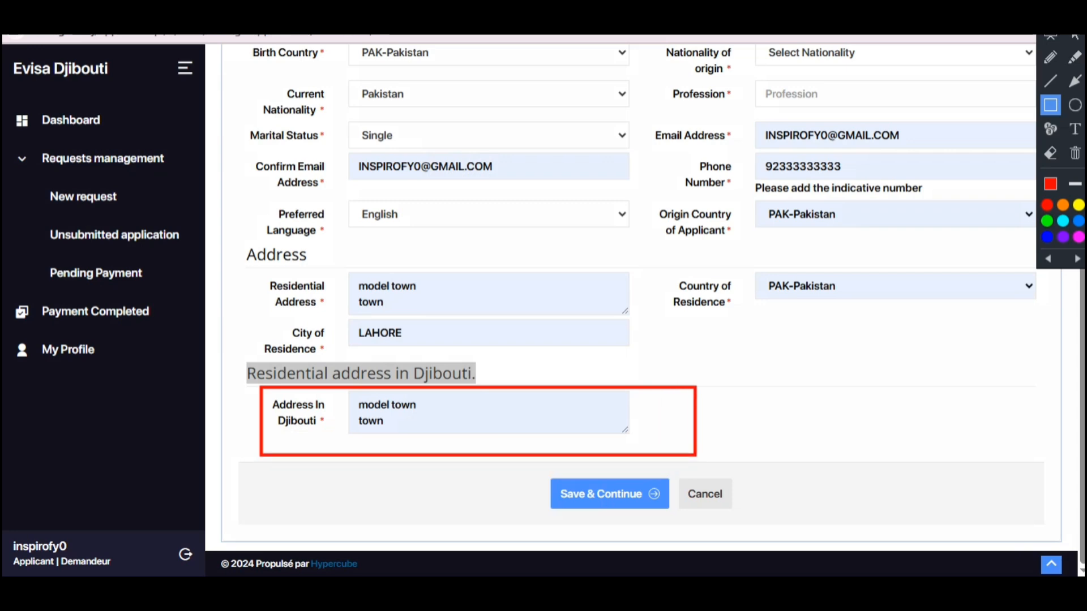
Step: Append the text 'gfgs g' to the end of the Address In Djibouti entry
left_click_drag(241, 356, 550, 384)
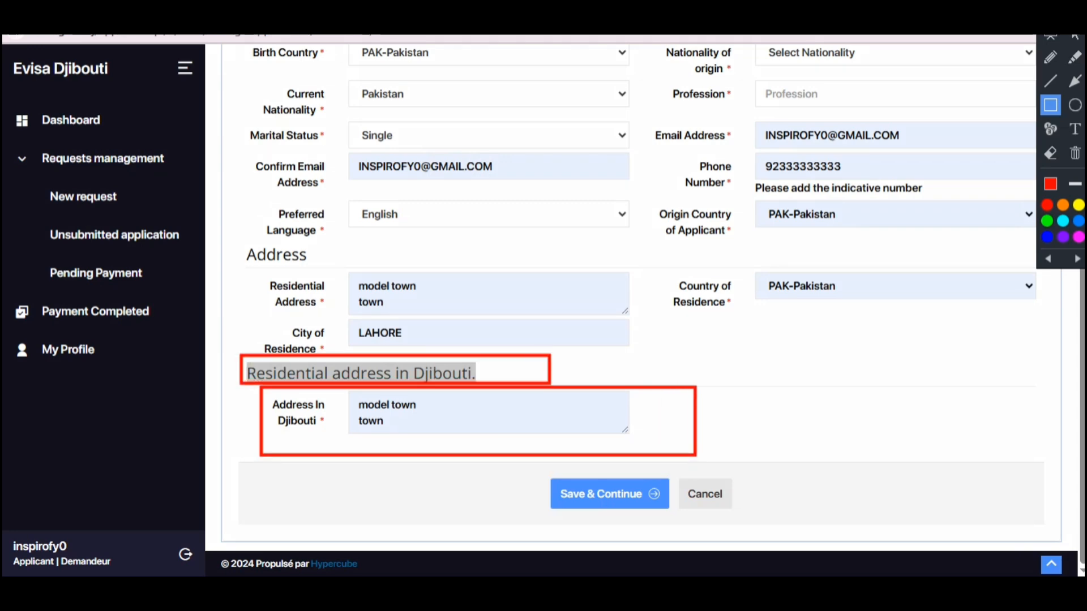
mouse_move(345, 391)
left_mouse_down()
mouse_move(510, 429)
mouse_move(663, 444)
left_mouse_up()
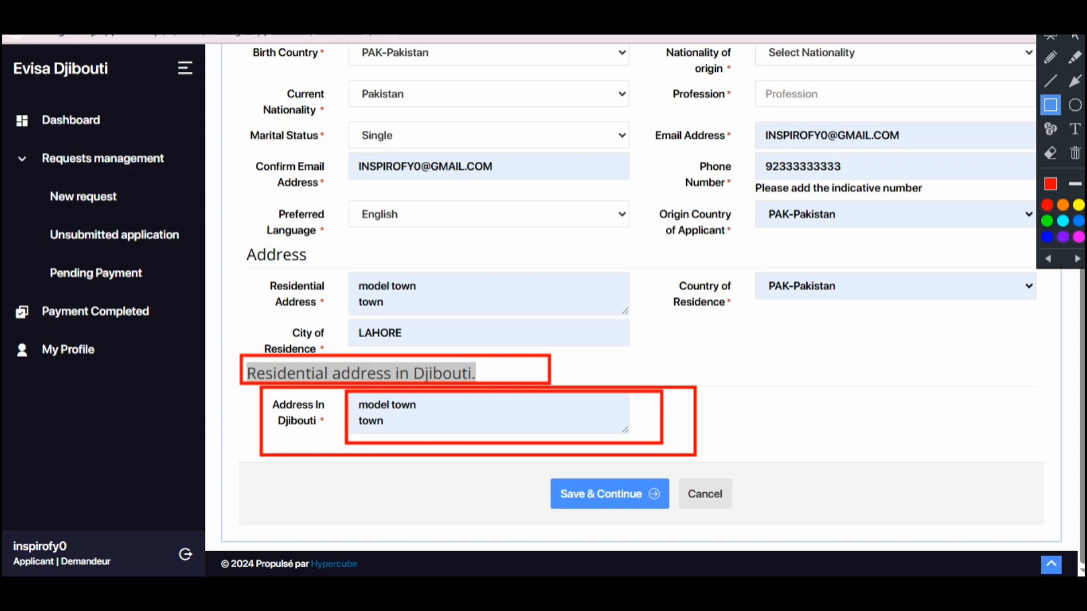
key("Escape")
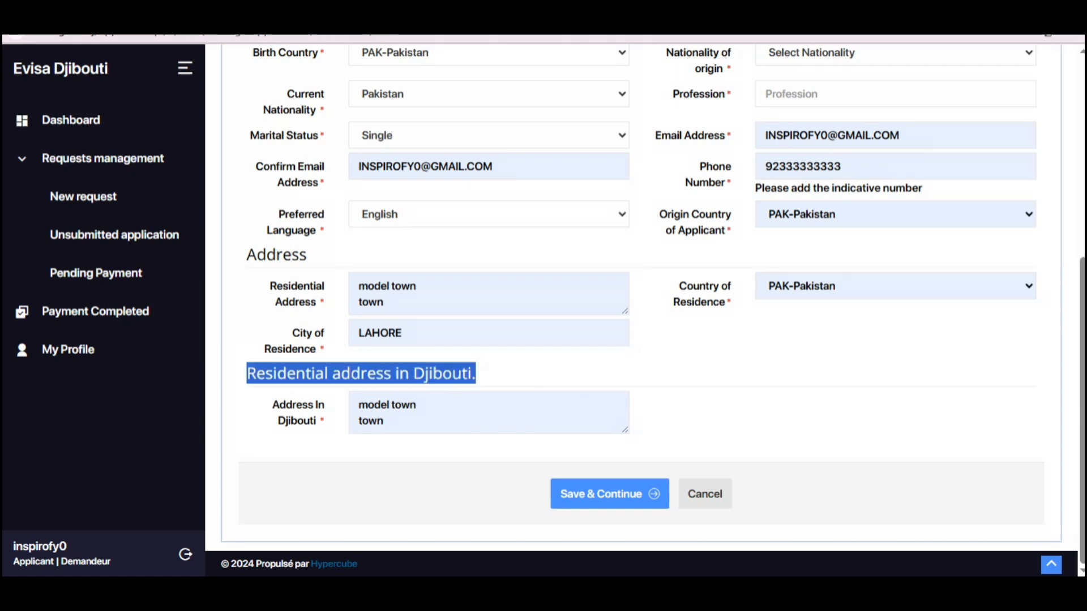
left_click(385, 421)
type("gfgs g")
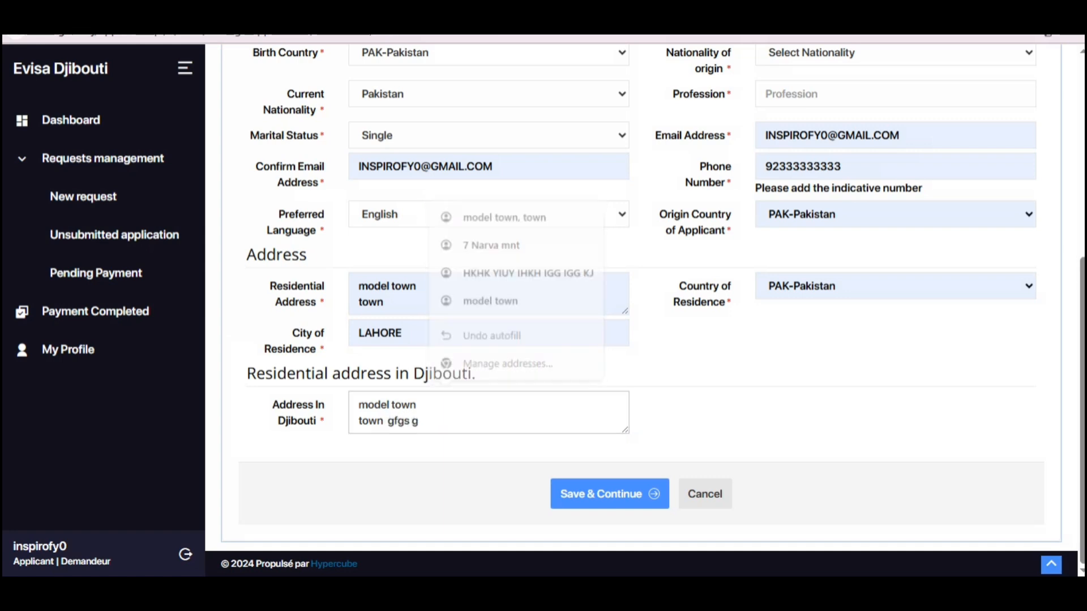
Step: Set the title to Mr. and the gender to Male
scroll(651, 294, "up", 5)
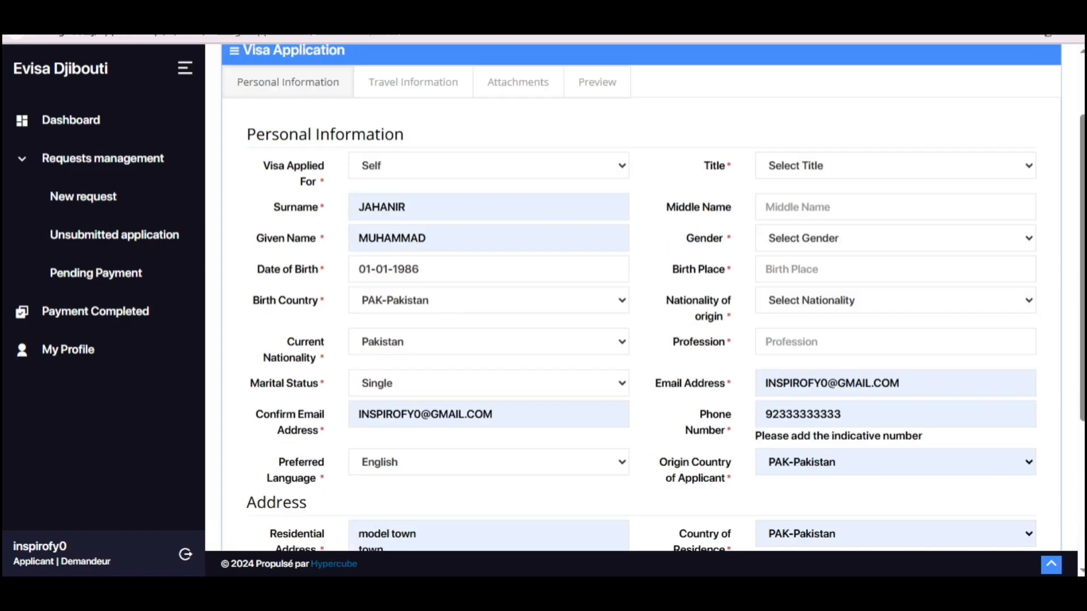
left_click(895, 205)
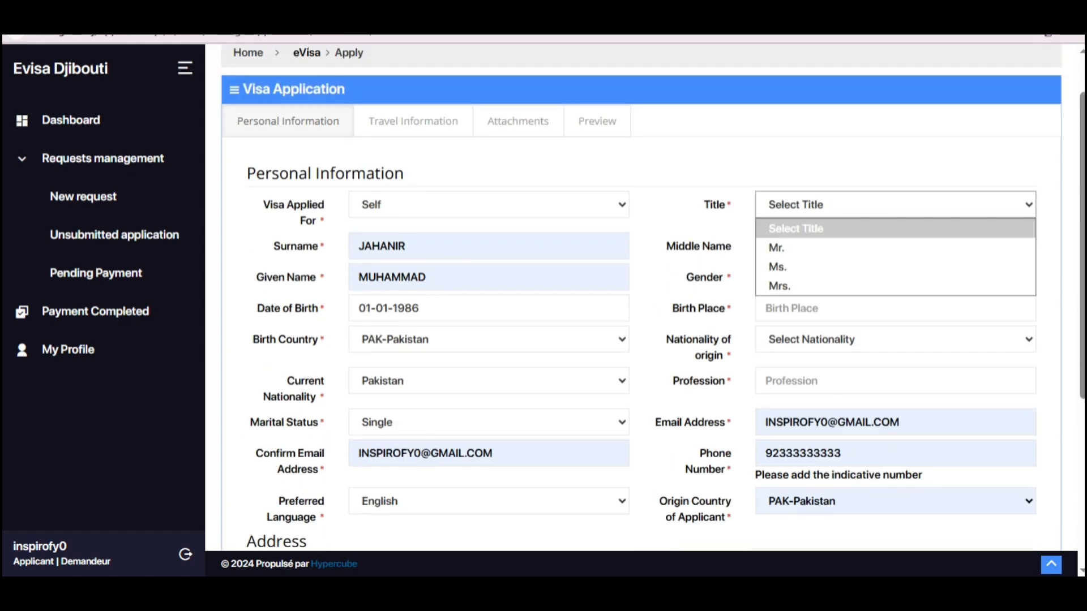
left_click(895, 248)
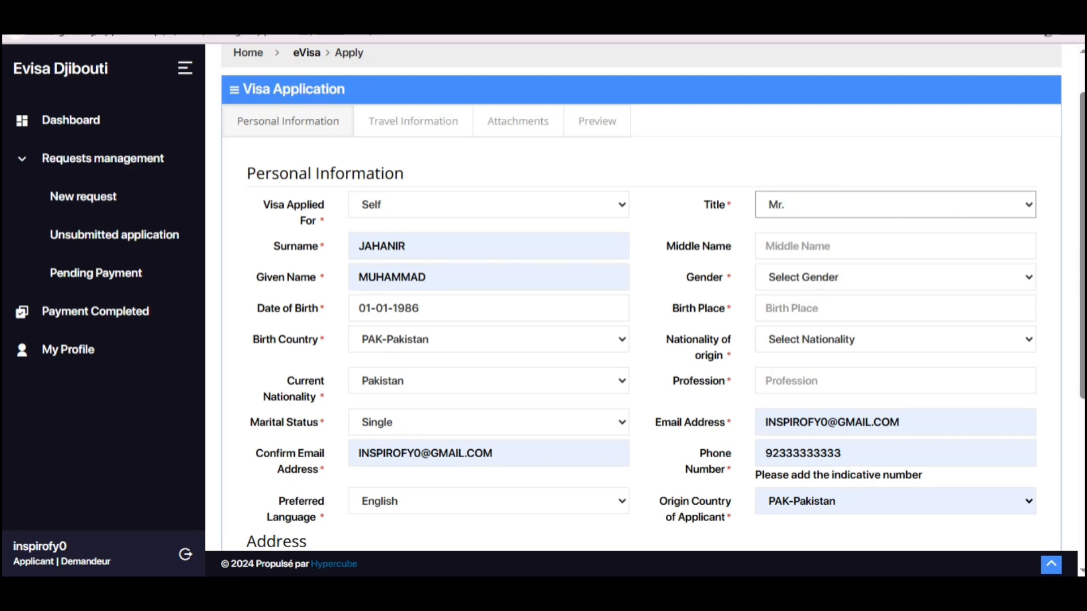
scroll(641, 298, "down", 2)
left_click(894, 134)
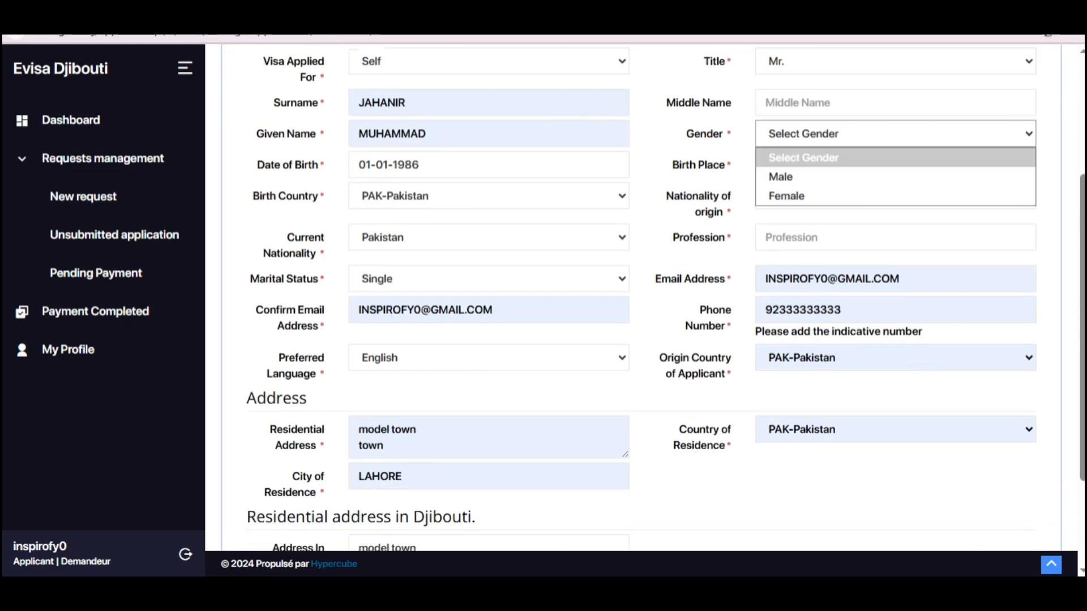
left_click(894, 177)
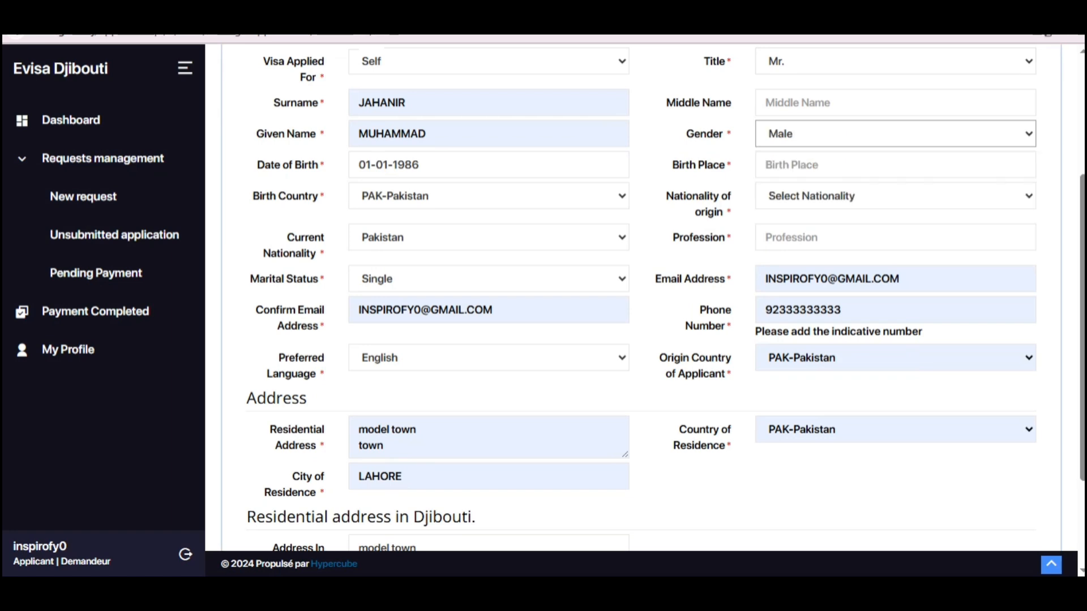
Step: Enter Lahore as the birth place
left_click(895, 165)
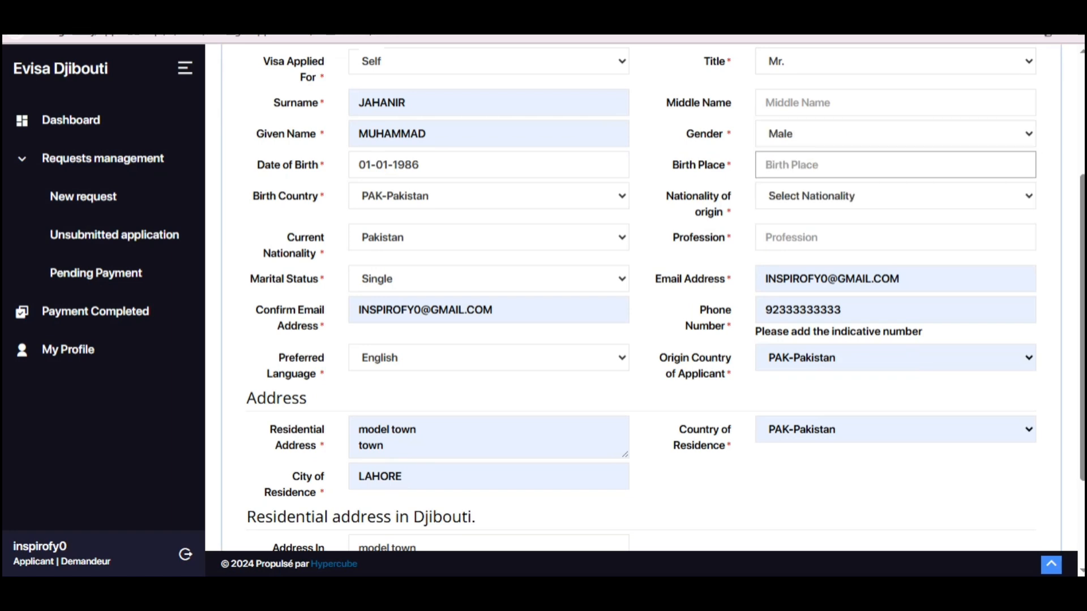
type("Lahore")
Step: Choose Pakistan as the nationality of origin
left_click(895, 196)
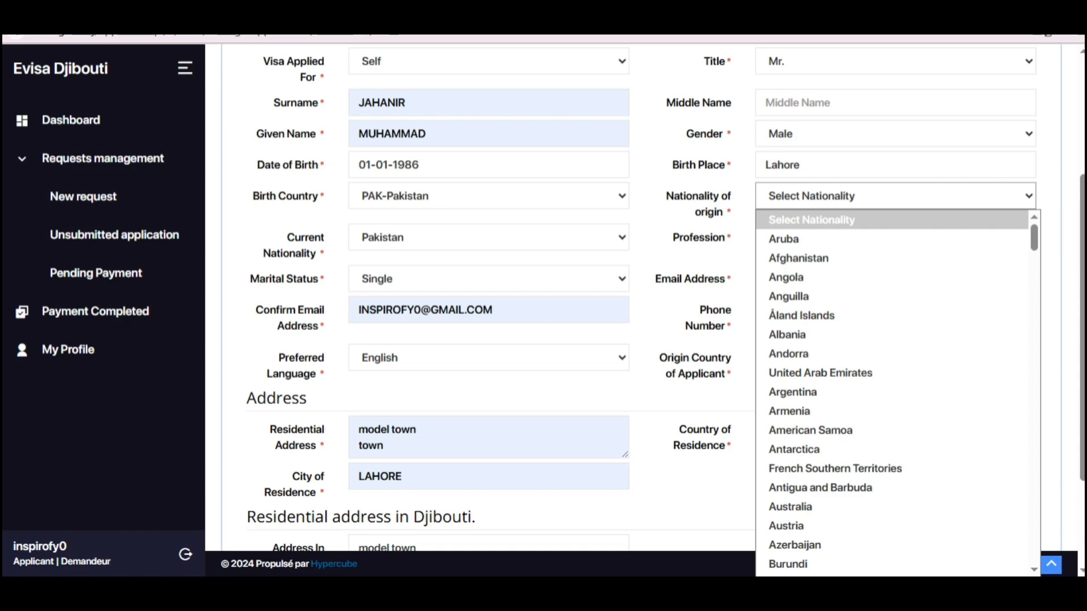
key("p")
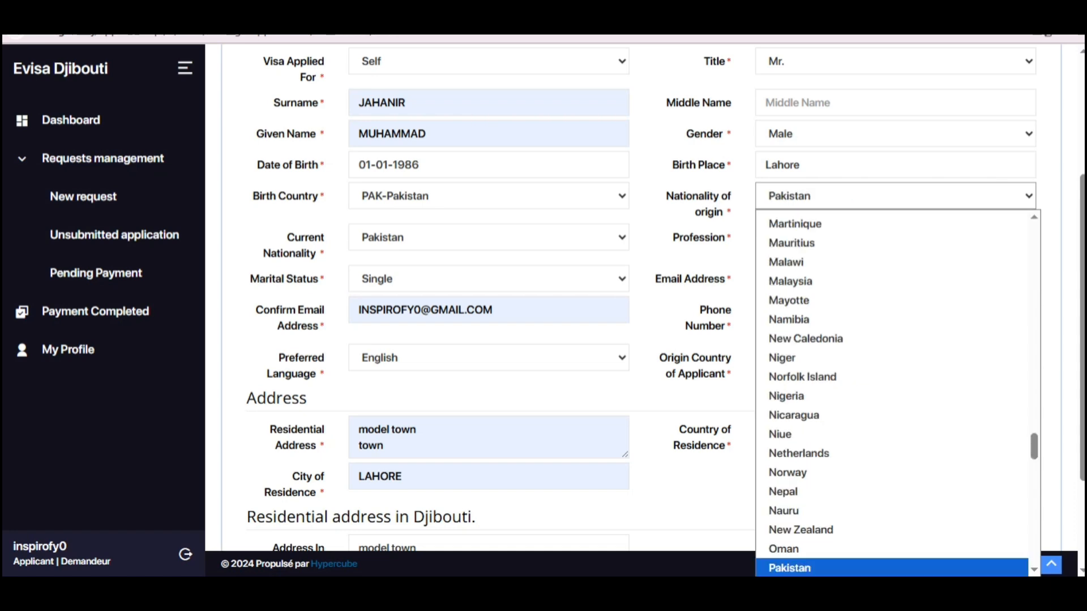
key("s")
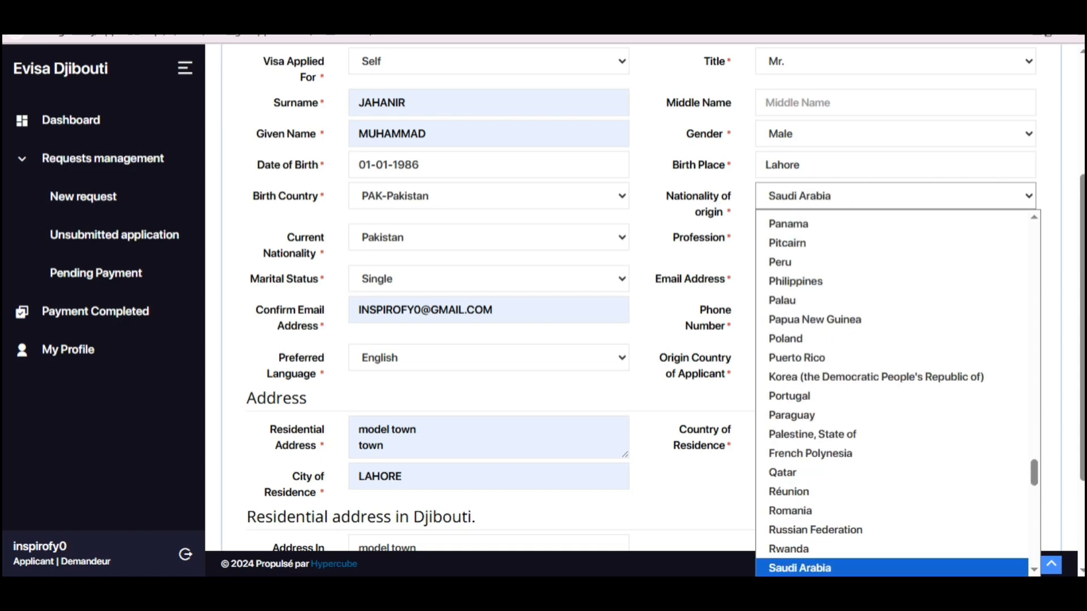
key("p")
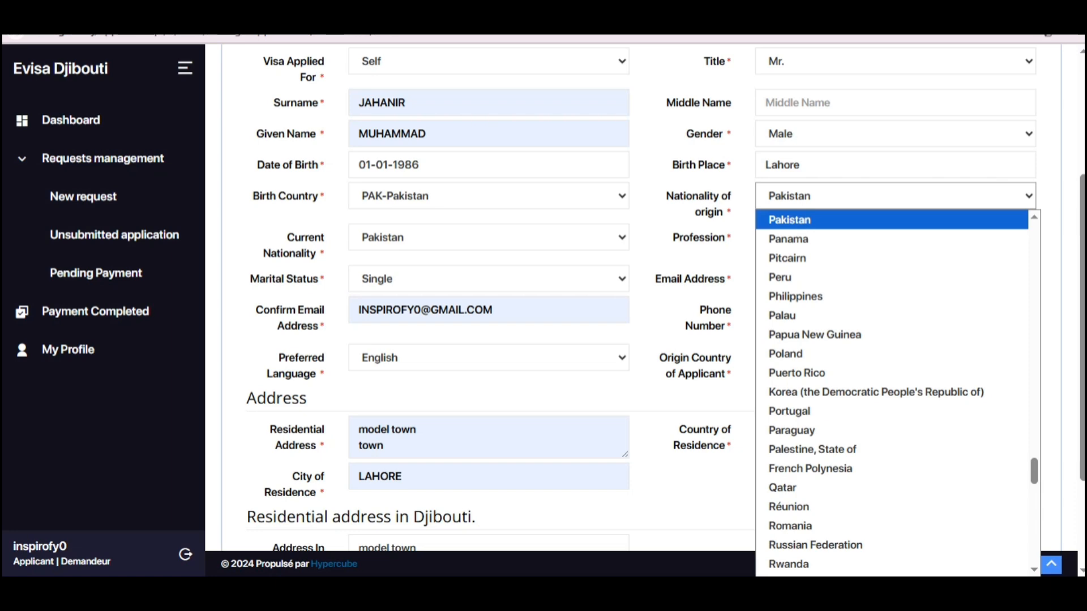
key("Return")
scroll(645, 300, "down", 3)
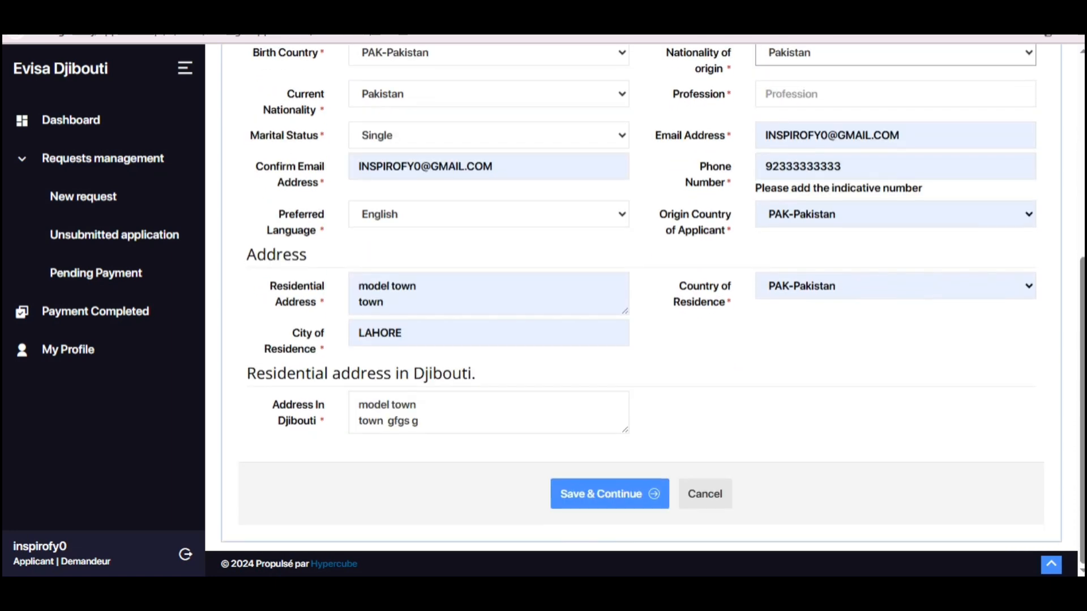
scroll(645, 300, "up", 3)
Step: Enter Teacher as the profession, correcting the mistyped start
left_click_drag(672, 238, 733, 238)
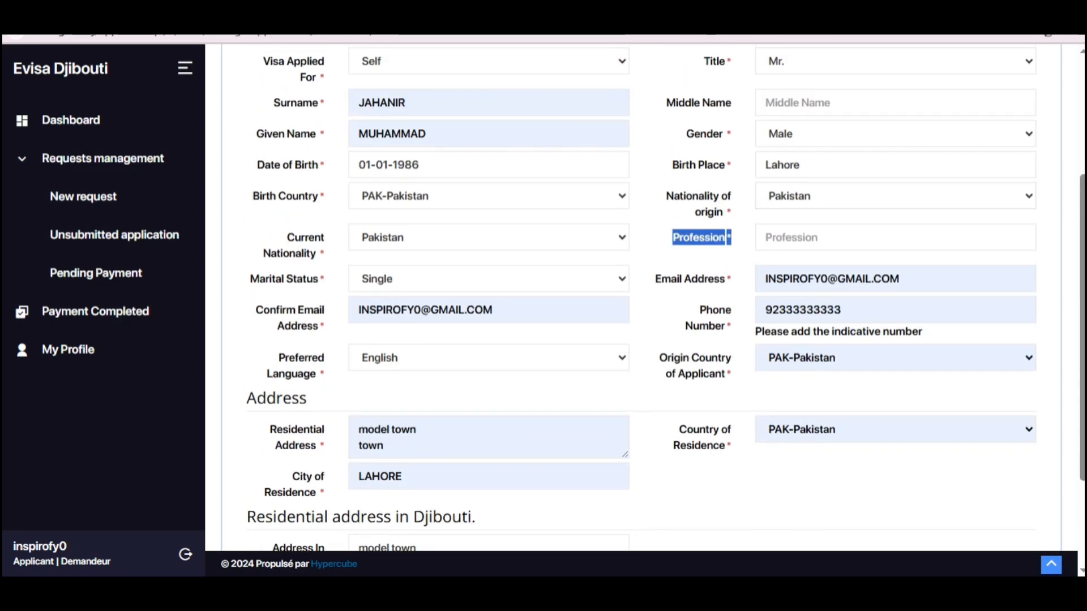
left_click(732, 238)
left_click(895, 237)
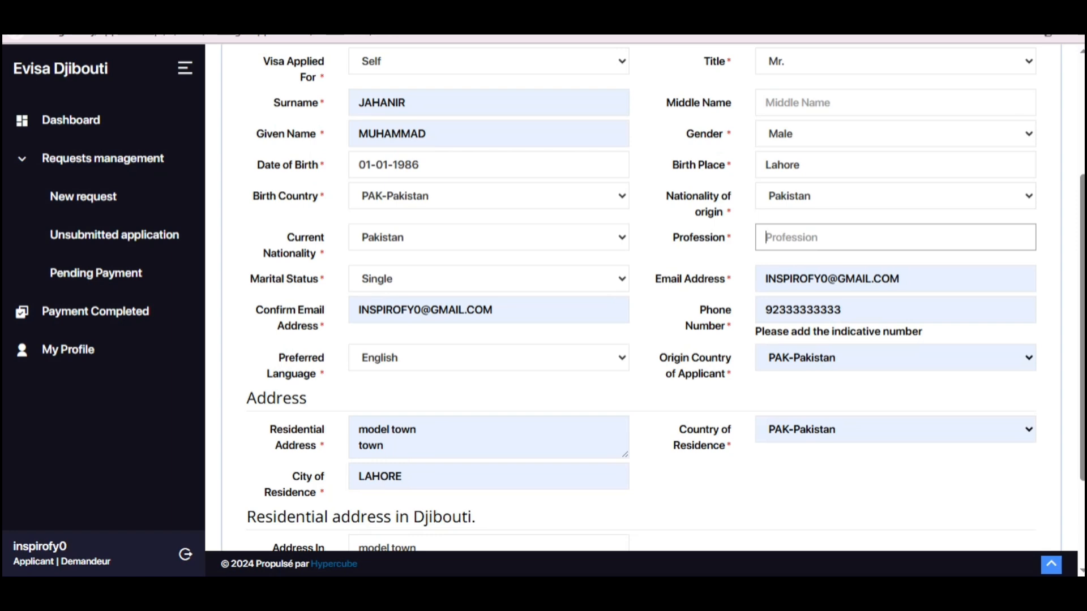
type("Teacher")
Step: Replace the phone number with a saved suggestion and keep PAK-Pakistan as origin country
scroll(645, 294, "down", 3)
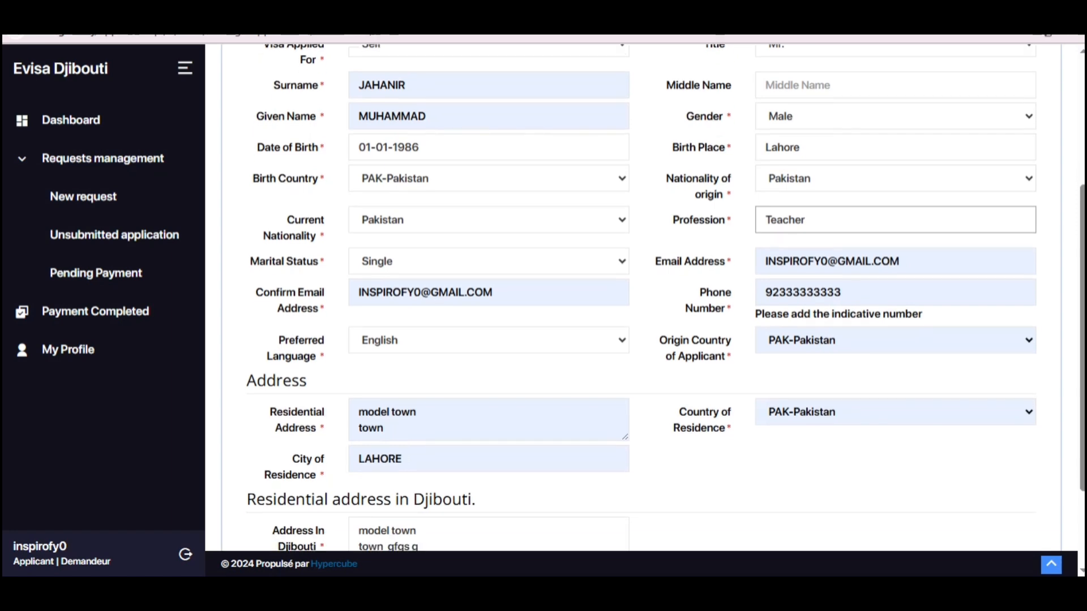
left_click_drag(698, 136, 835, 167)
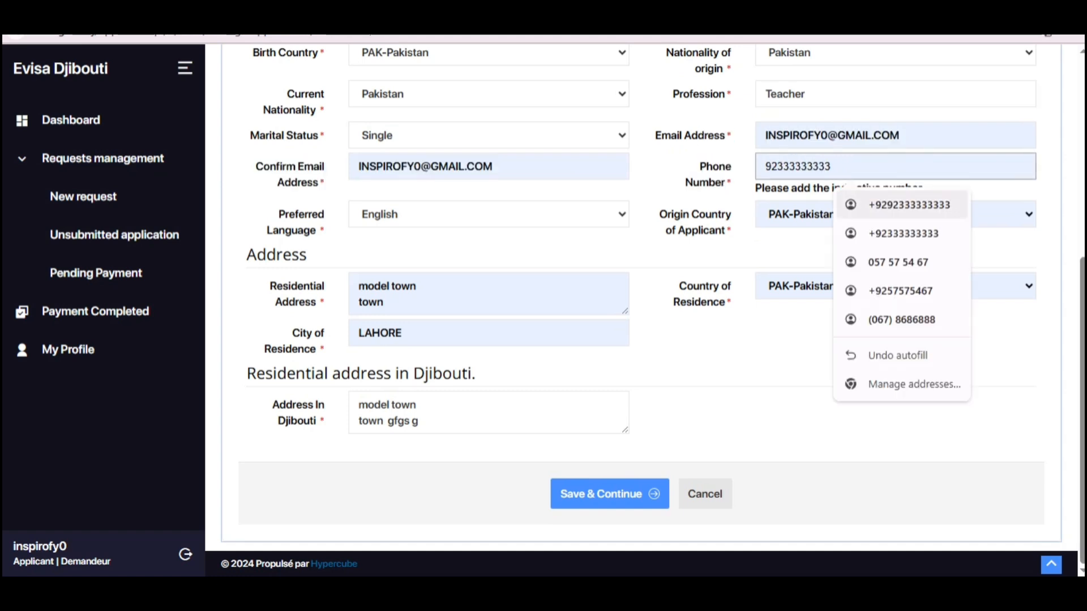
left_click(902, 234)
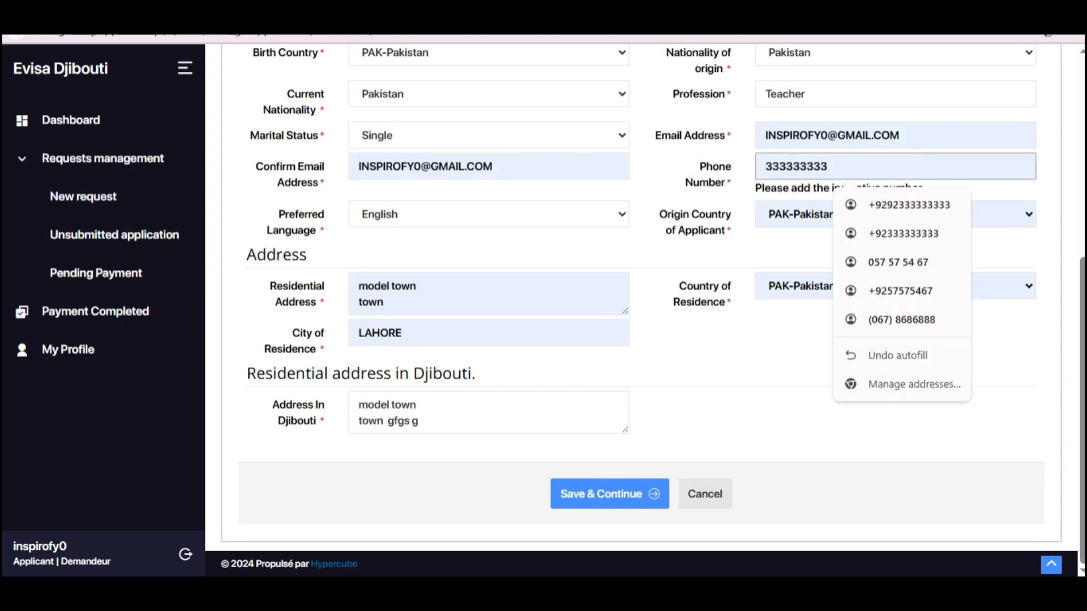
left_click_drag(656, 136, 729, 136)
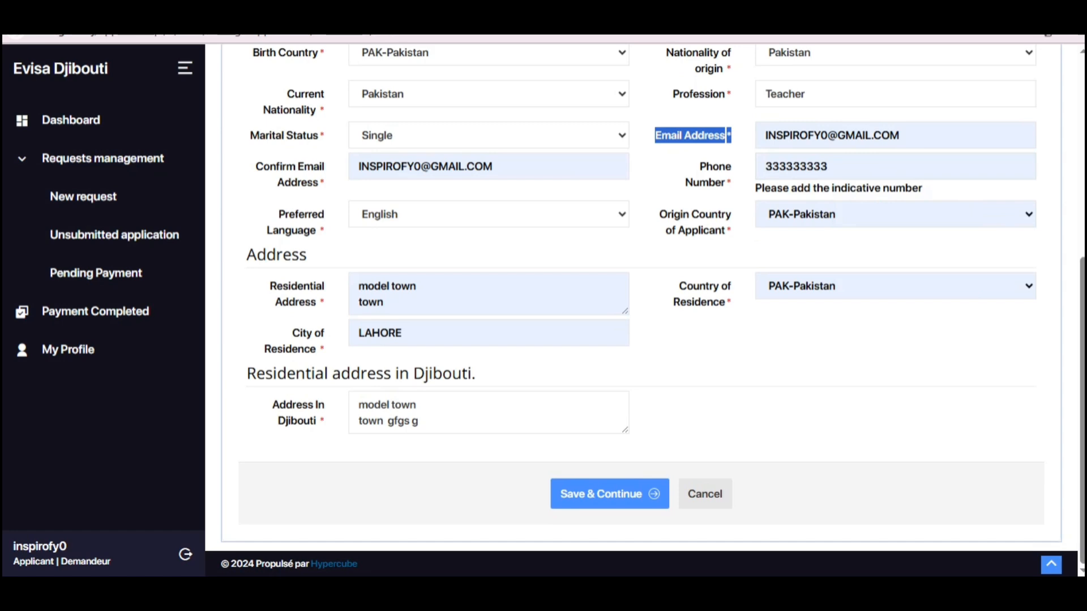
left_click_drag(668, 214, 729, 230)
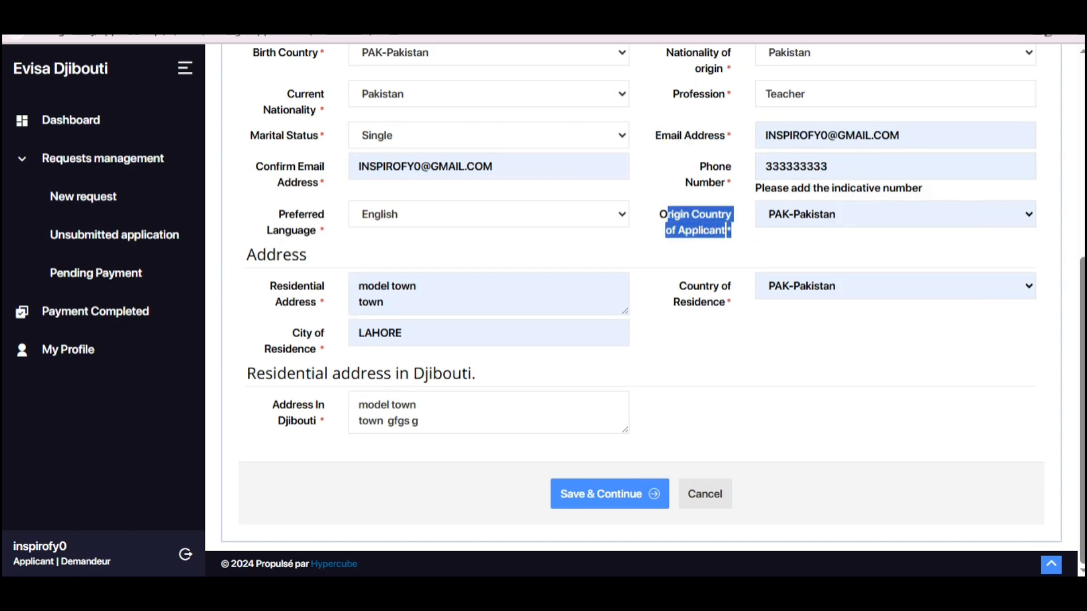
left_click(895, 215)
left_click(895, 214)
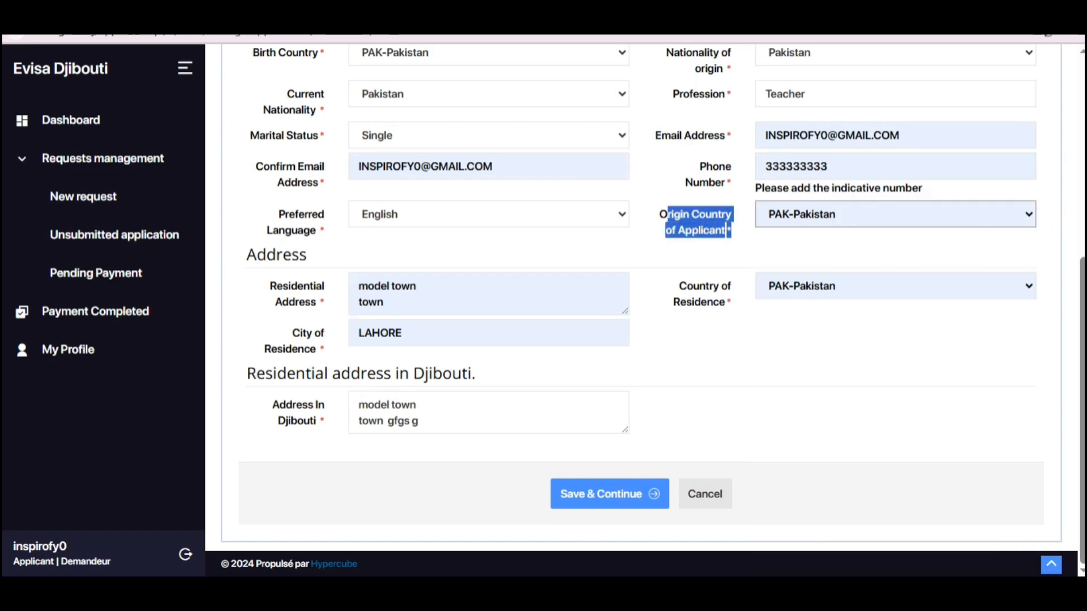
Step: Save the personal information and accept the browser's address update
left_click_drag(678, 286, 725, 302)
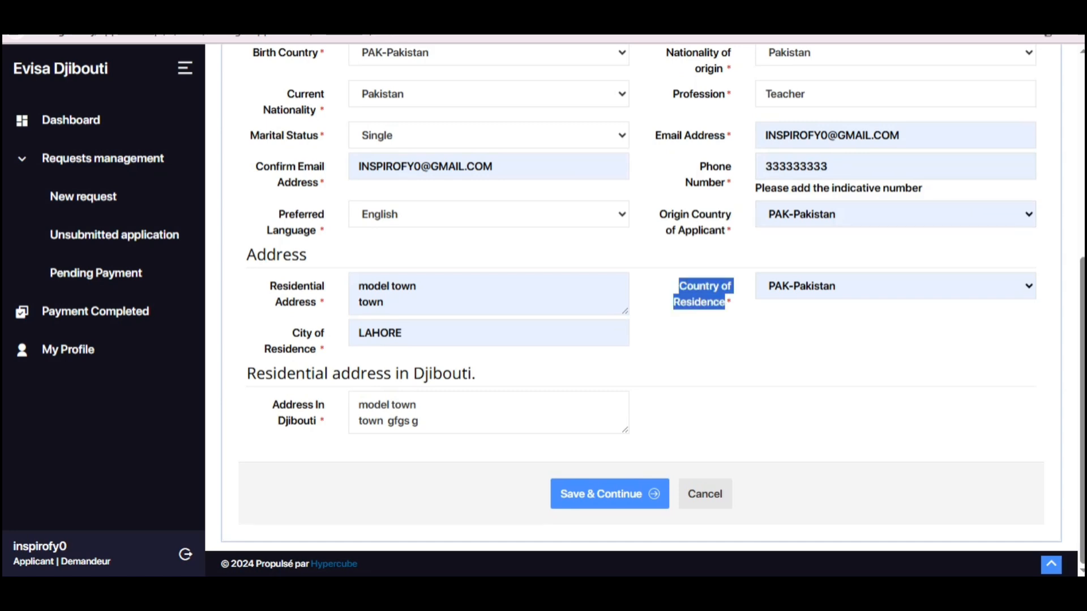
left_click(722, 317)
left_click(610, 494)
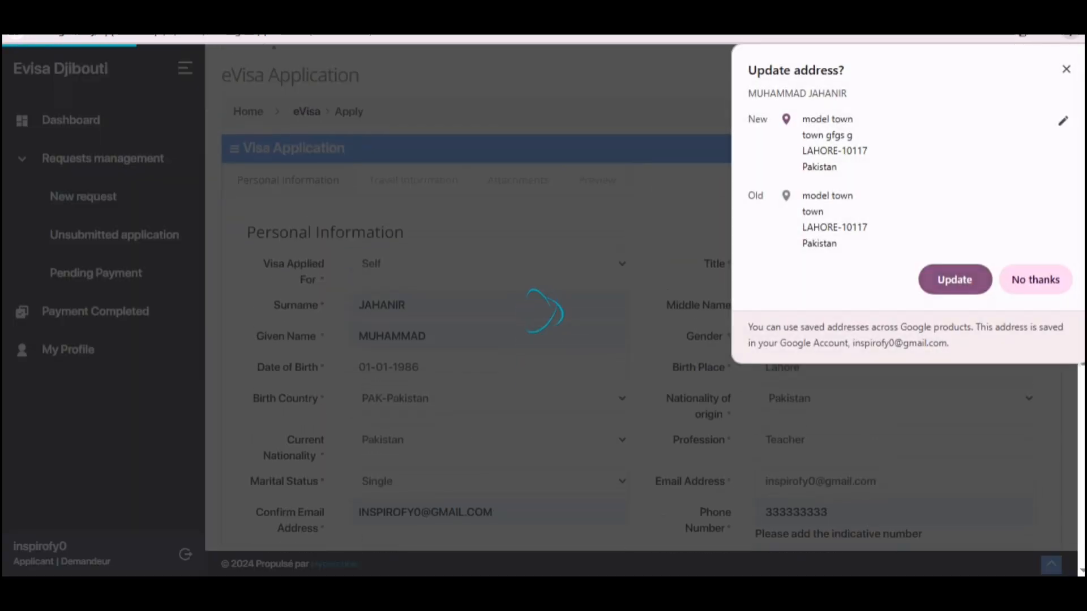
left_click(955, 280)
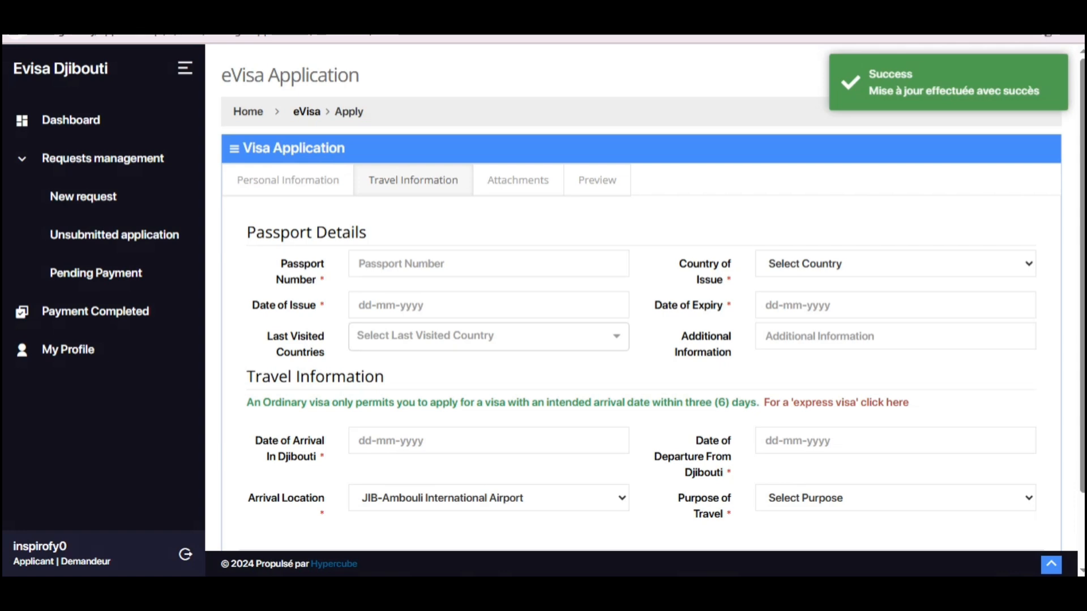
Step: Enter the passport number, fixing a typo along the way
scroll(641, 339, "down", 2)
scroll(641, 339, "up", 2)
scroll(642, 339, "down", 2)
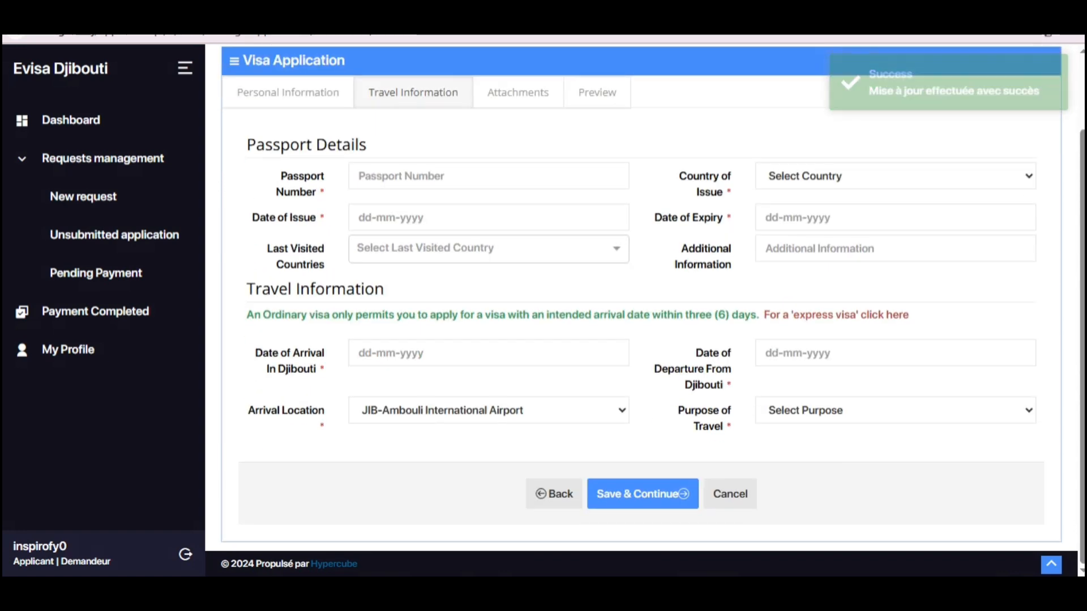
scroll(642, 340, "up", 2)
scroll(642, 339, "down", 1)
scroll(642, 340, "down", 1)
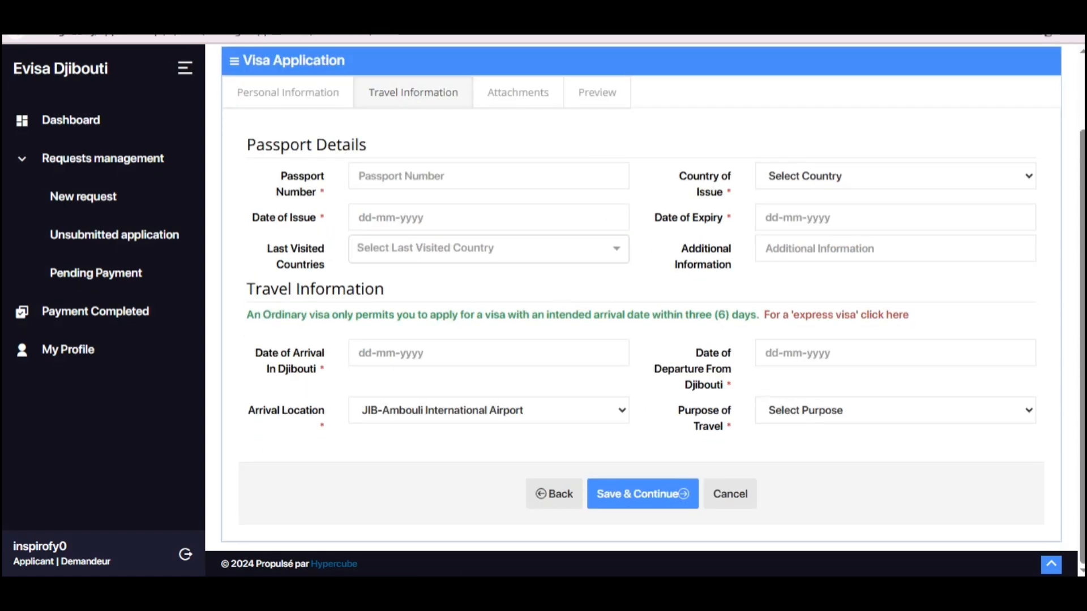
left_click_drag(281, 176, 327, 193)
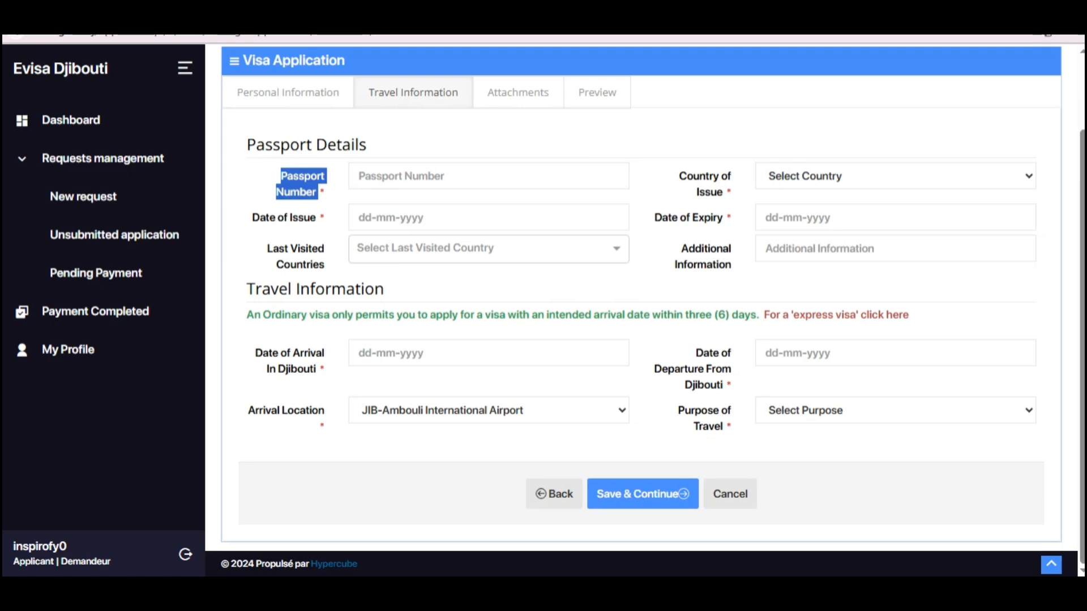
left_click(402, 176)
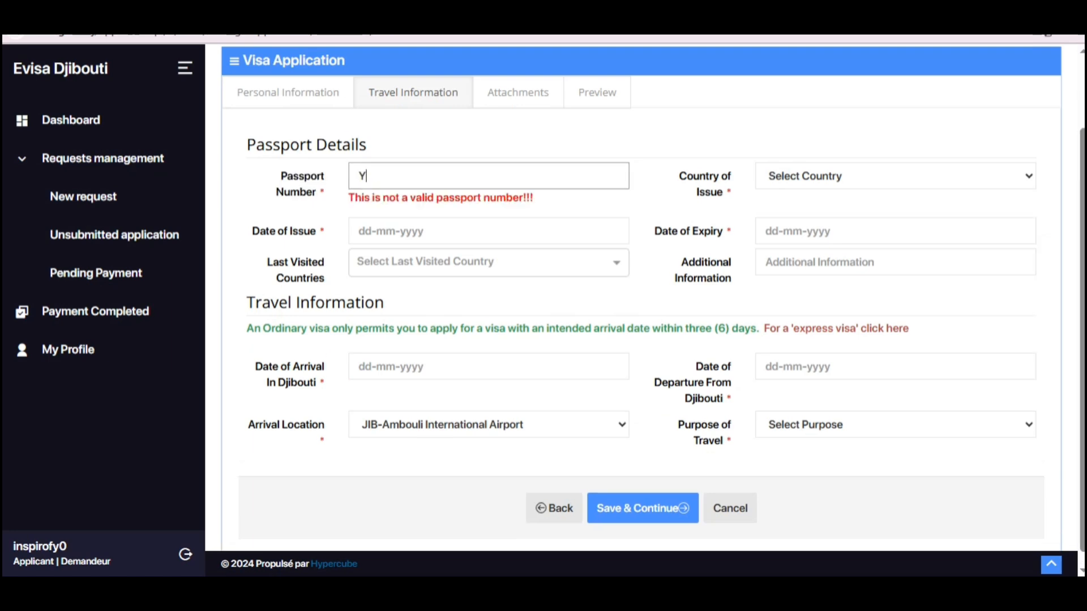
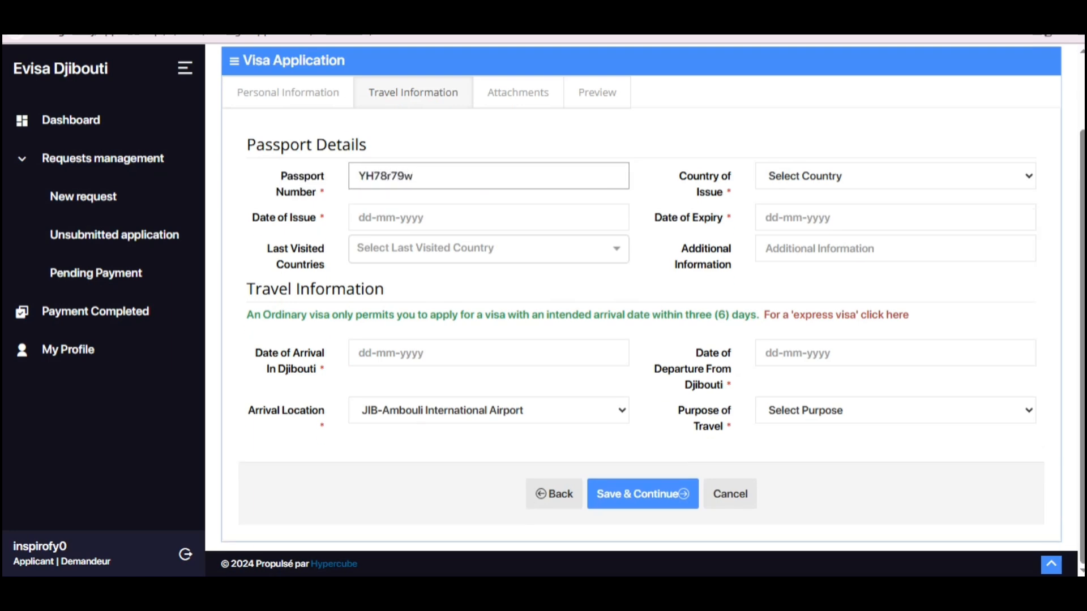
Step: Set the passport Date of Issue to 01-01-2024 via the calendar
left_click_drag(260, 218, 318, 218)
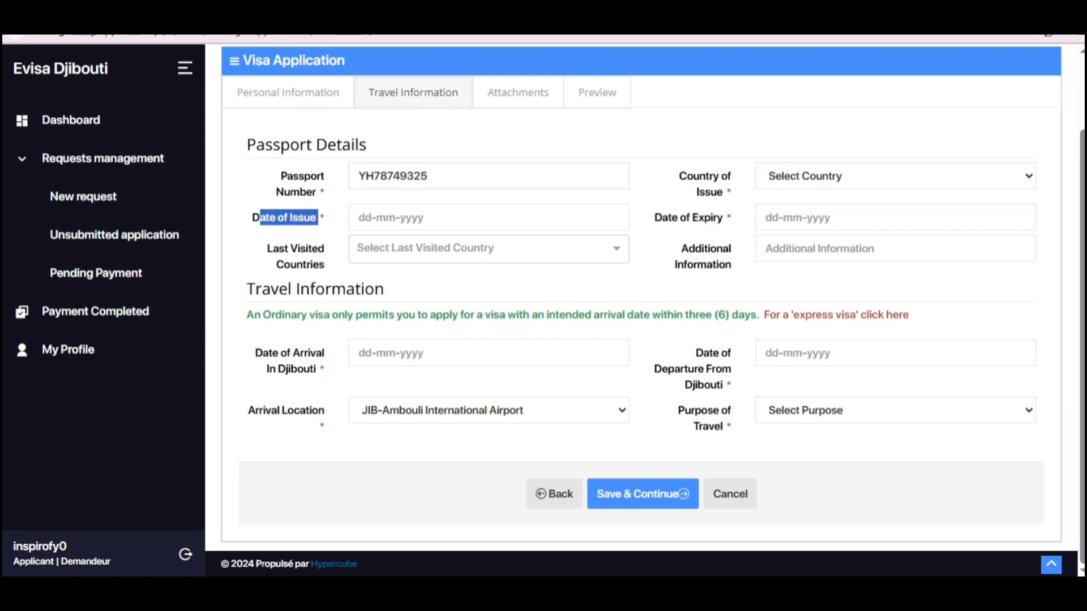
left_click(430, 218)
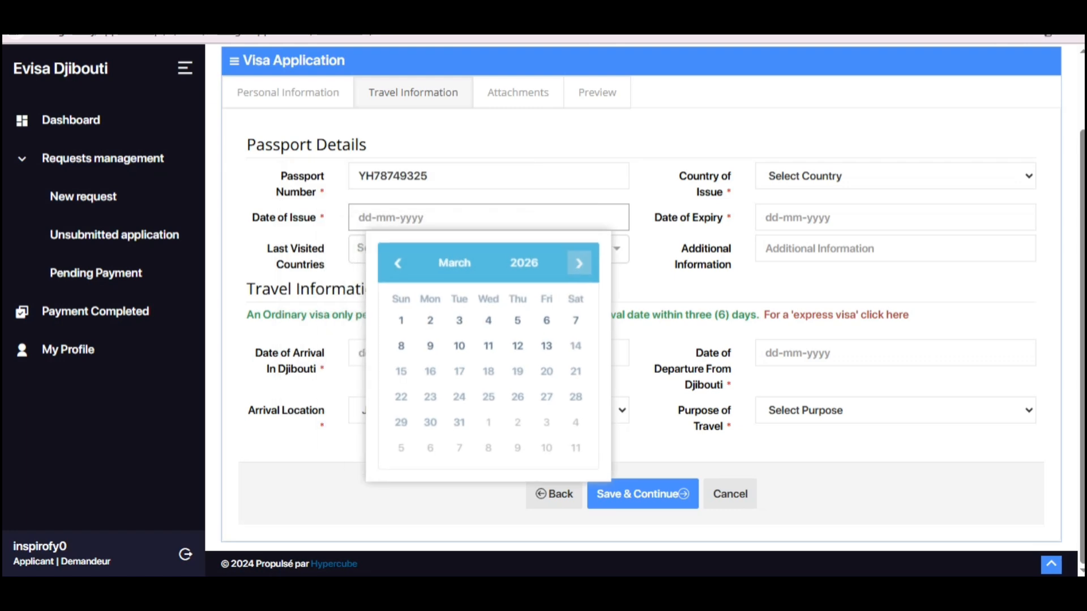
left_click(523, 263)
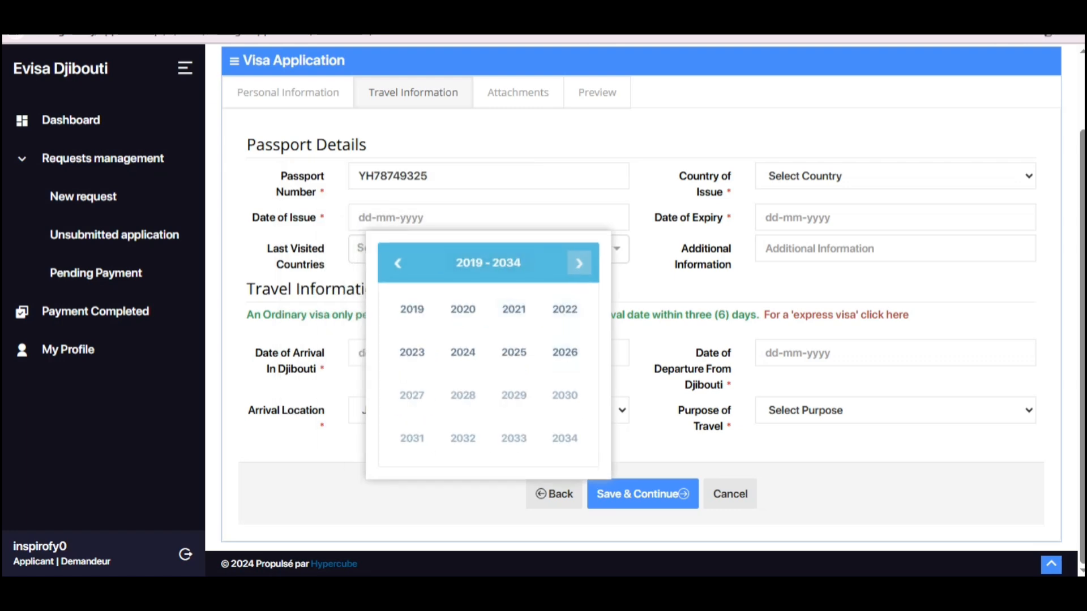
left_click(463, 352)
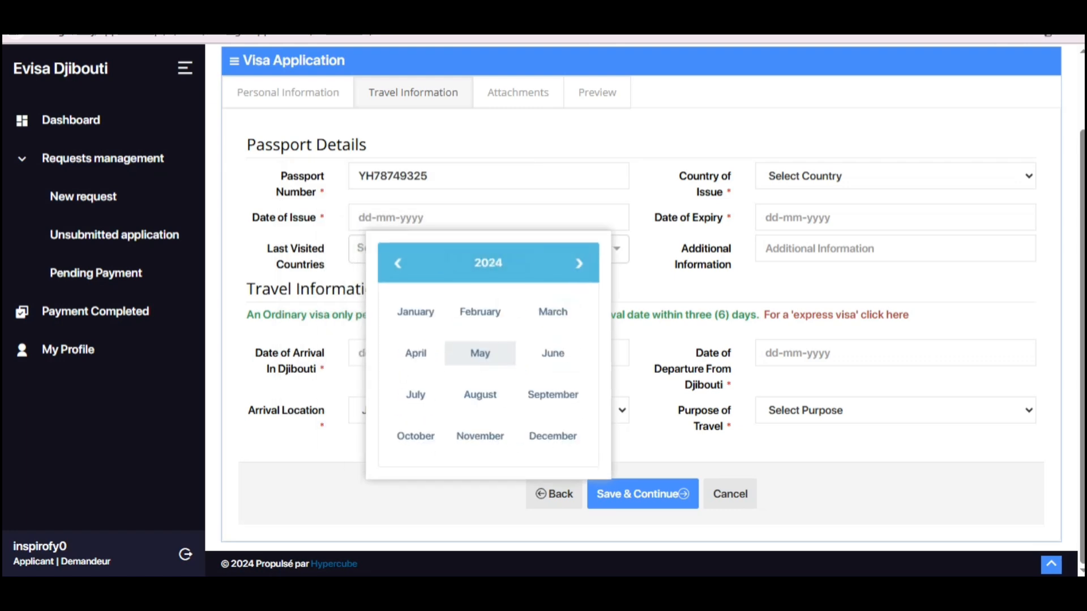
left_click(413, 310)
left_click(430, 320)
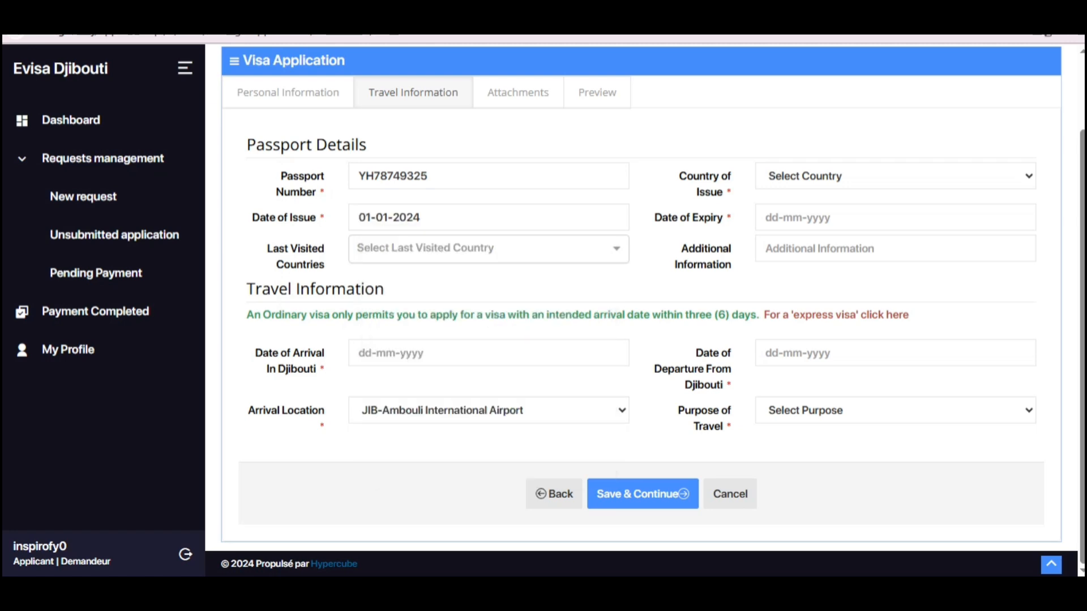
left_click(359, 249)
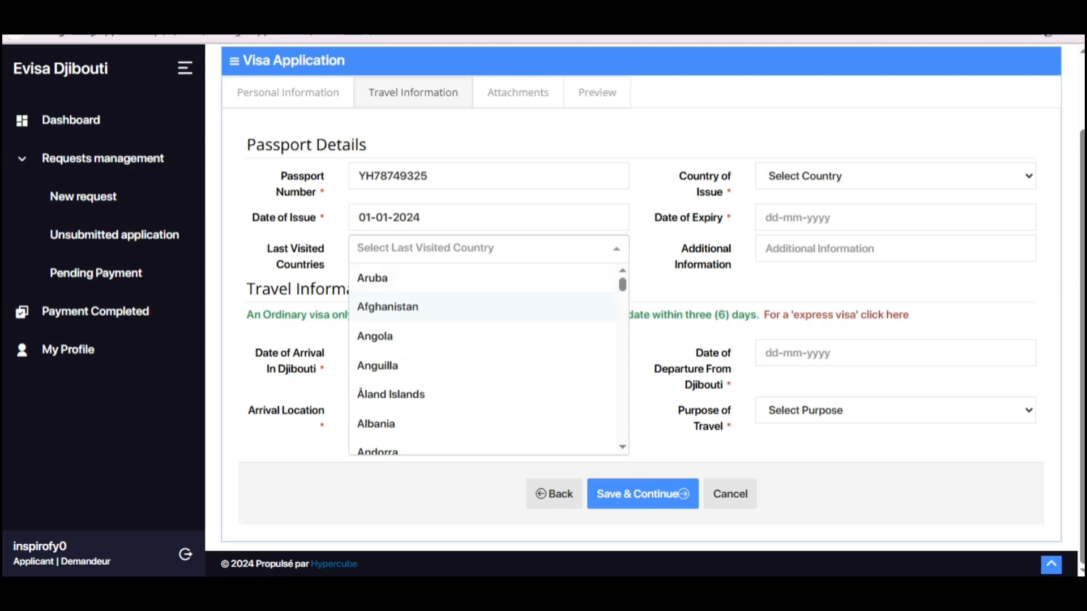
Step: Leave Last Visited Countries empty and choose PAK-Pakistan as Country of Issue
scroll(486, 360, "down", 15)
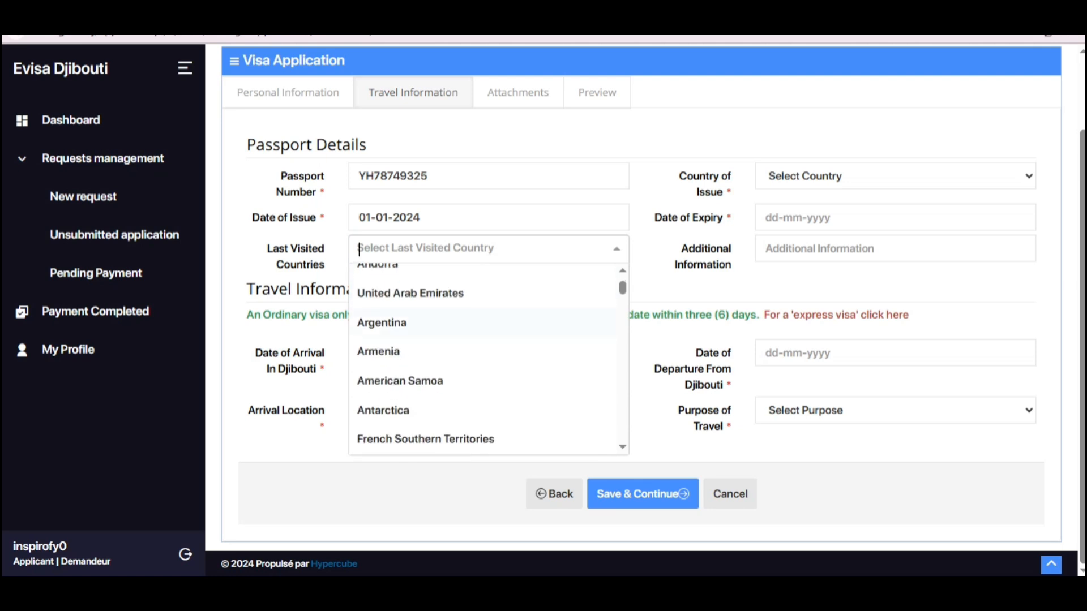
scroll(486, 359, "down", 12)
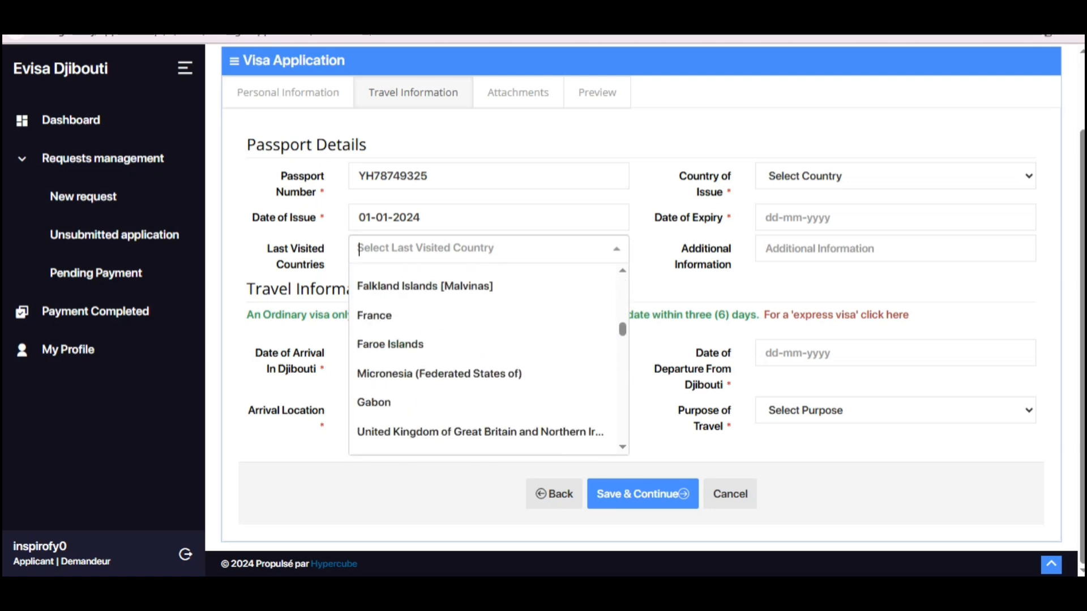
key("Escape")
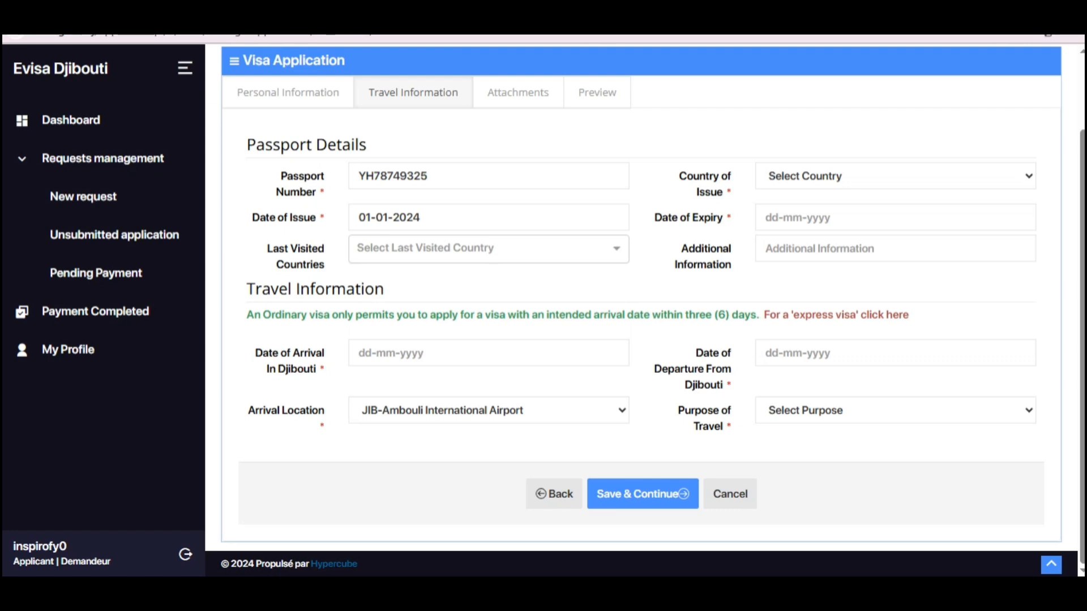
key("ctrl+alt+d")
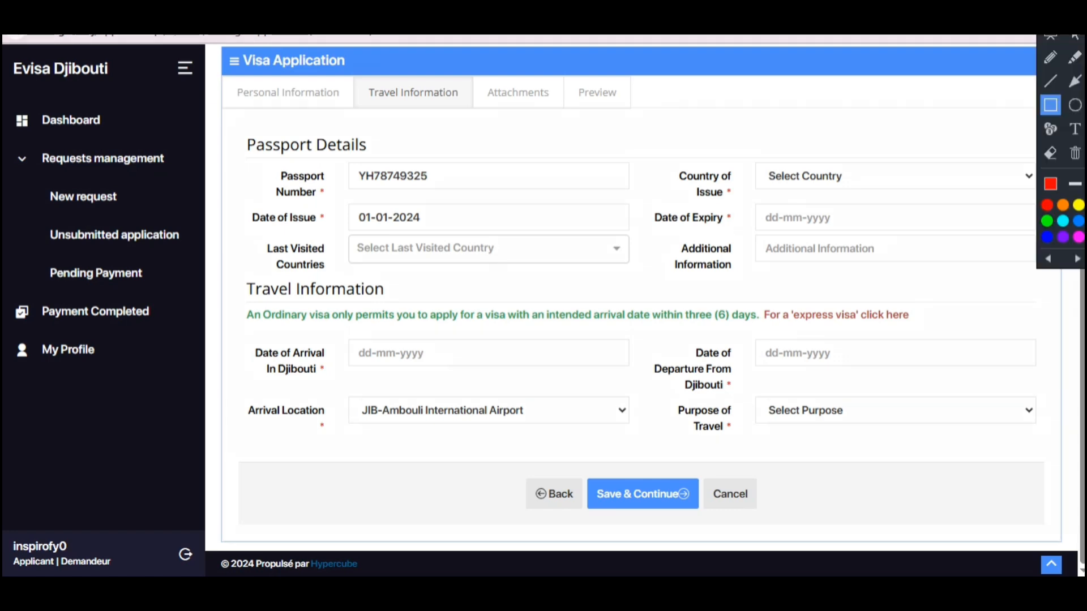
mouse_move(245, 235)
left_mouse_down()
mouse_move(633, 261)
mouse_move(655, 275)
left_mouse_up()
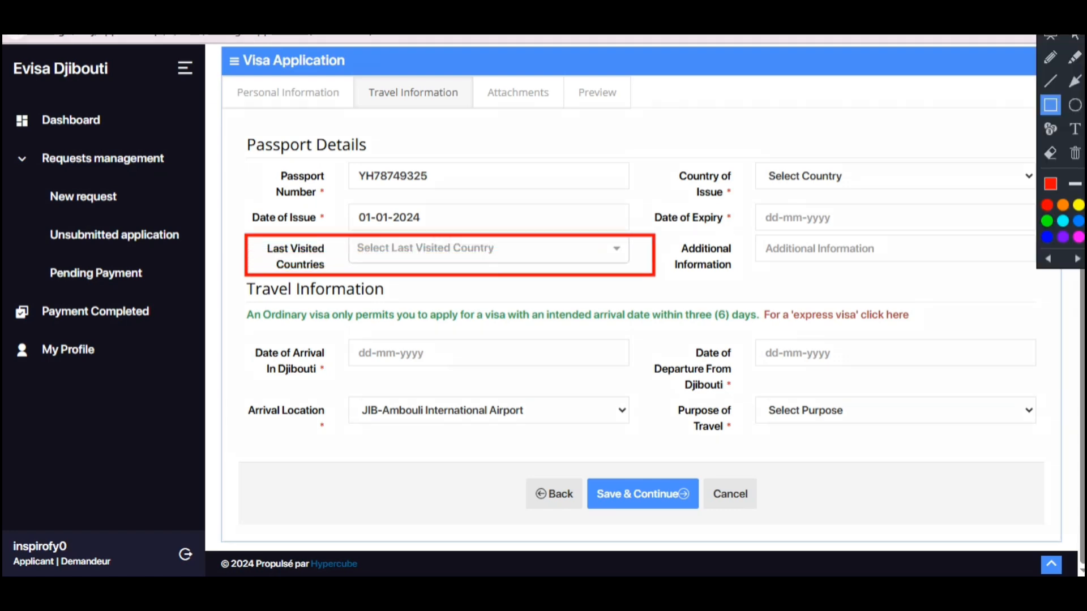
key("Escape")
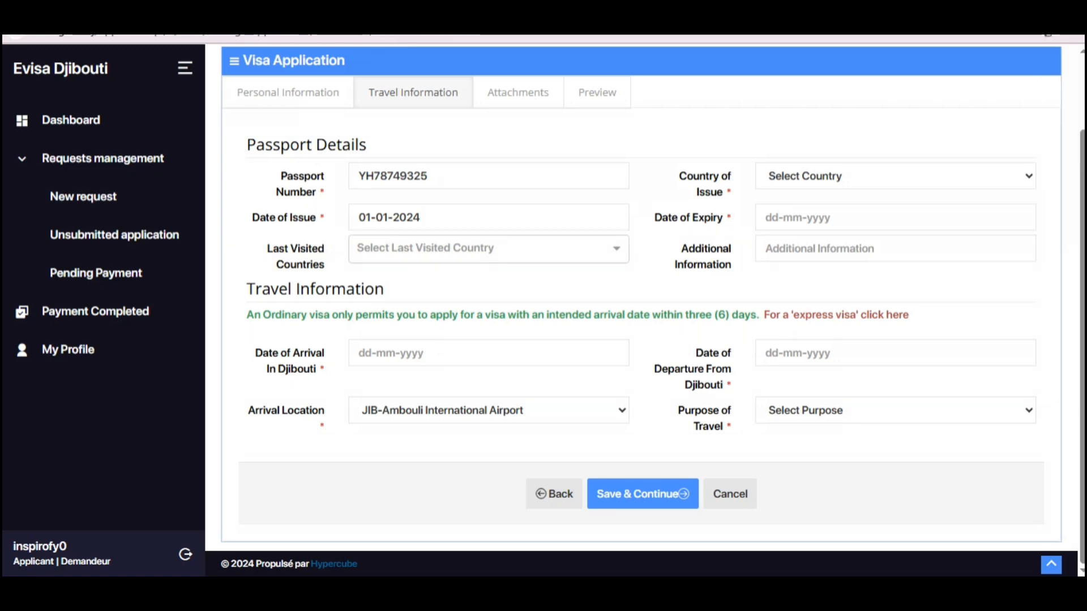
left_click(895, 176)
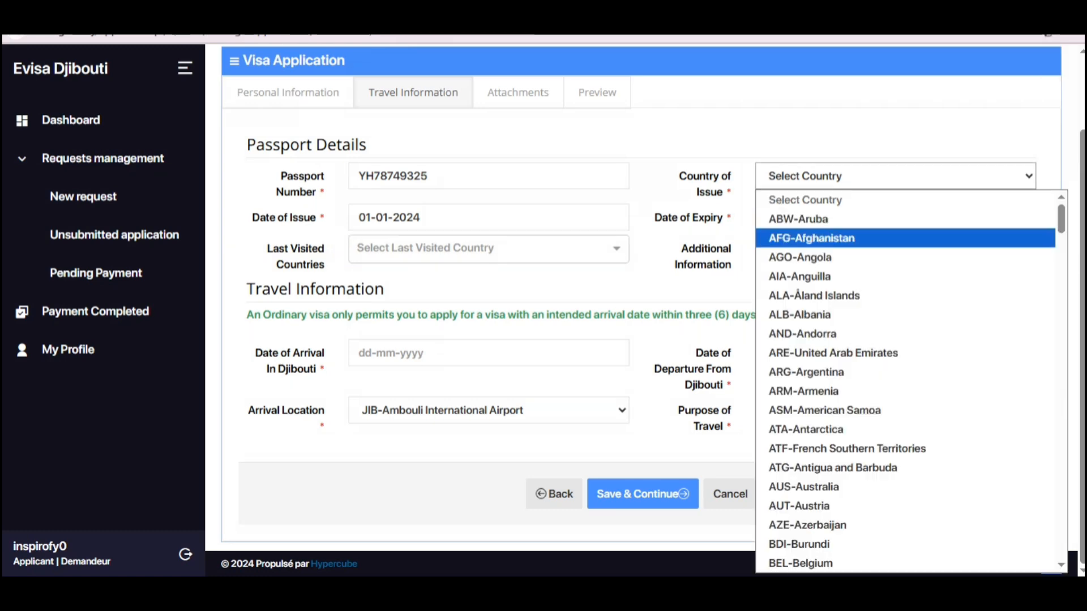
key("p")
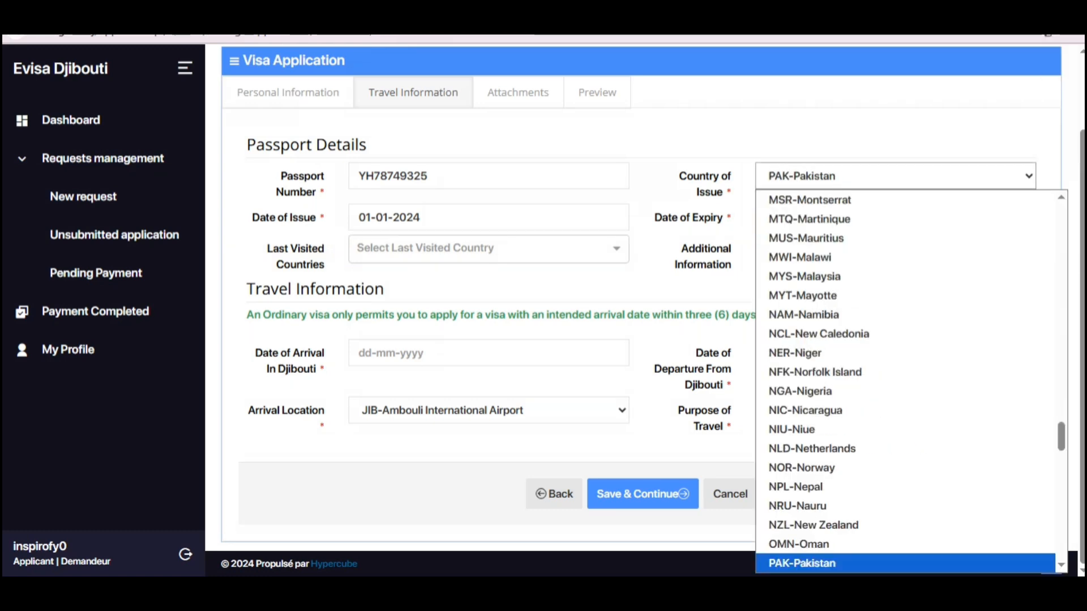
key("Return")
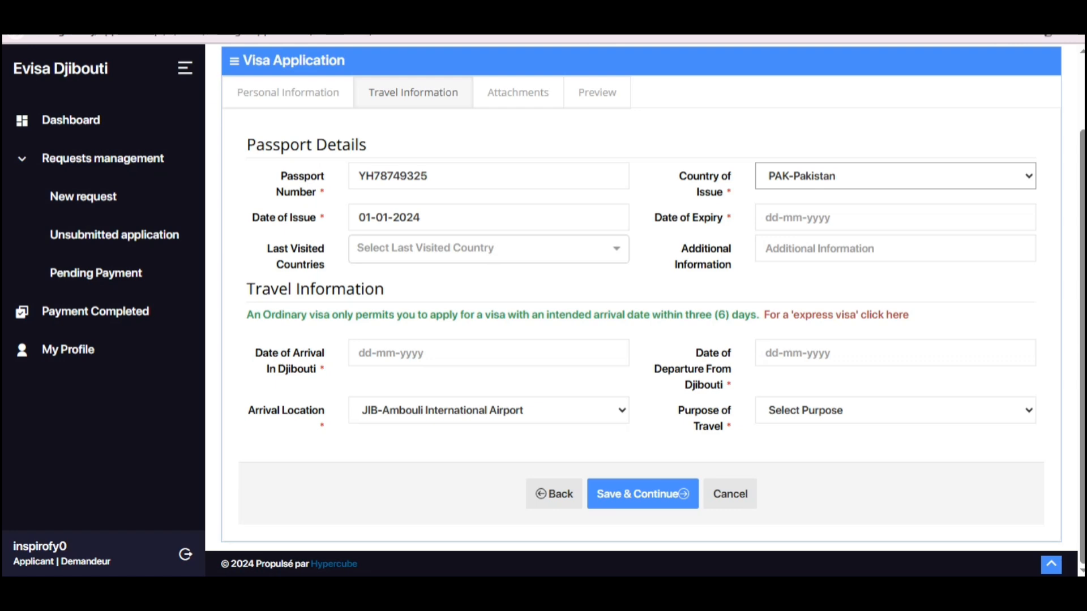
Step: Set the passport expiry date to 01-01-2030
left_click(895, 218)
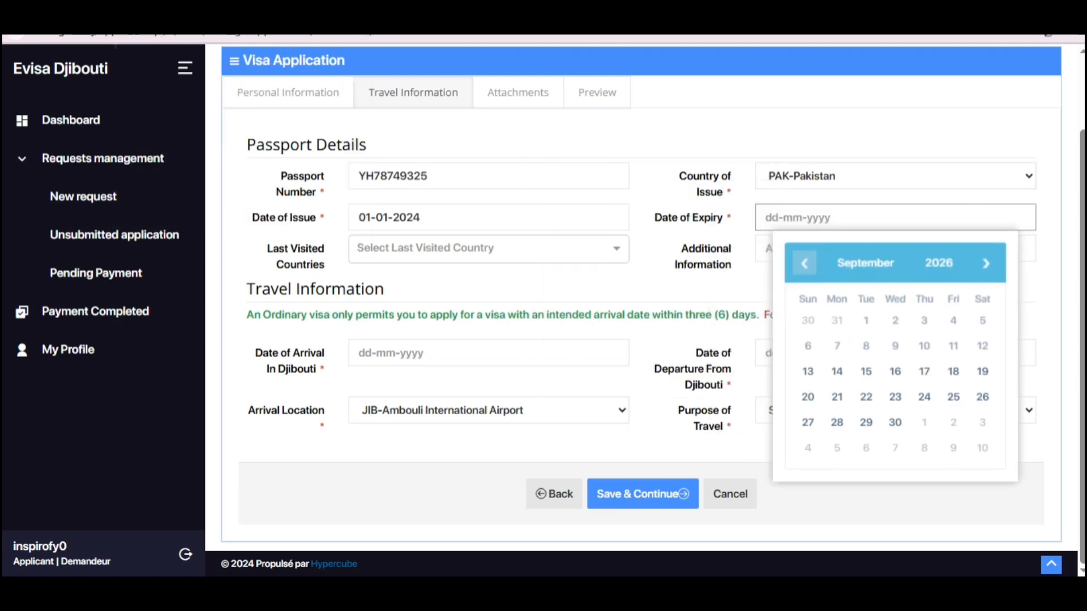
left_click(939, 263)
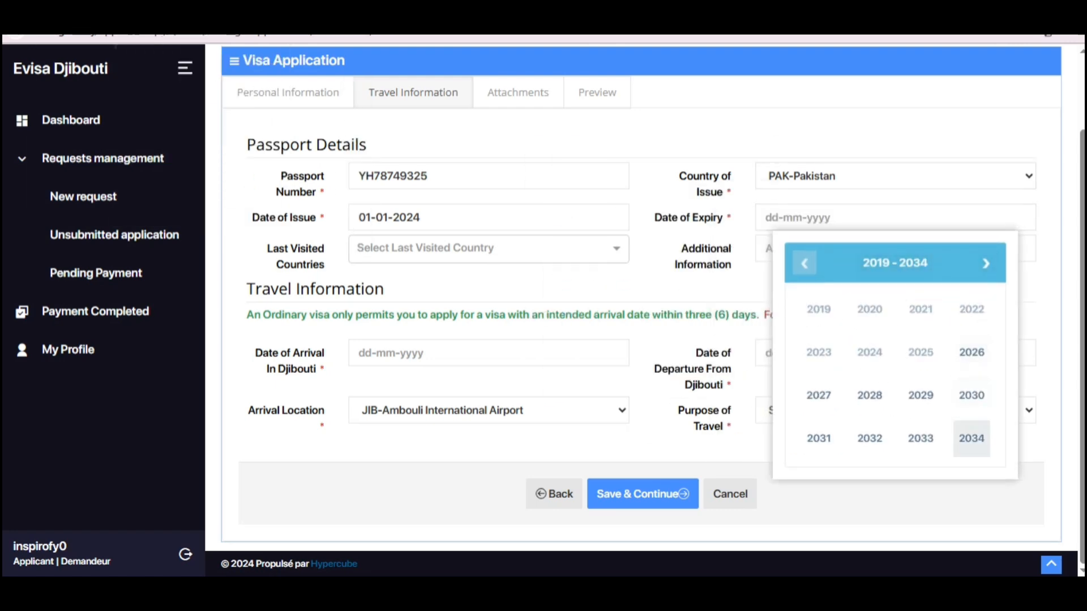
left_click(971, 395)
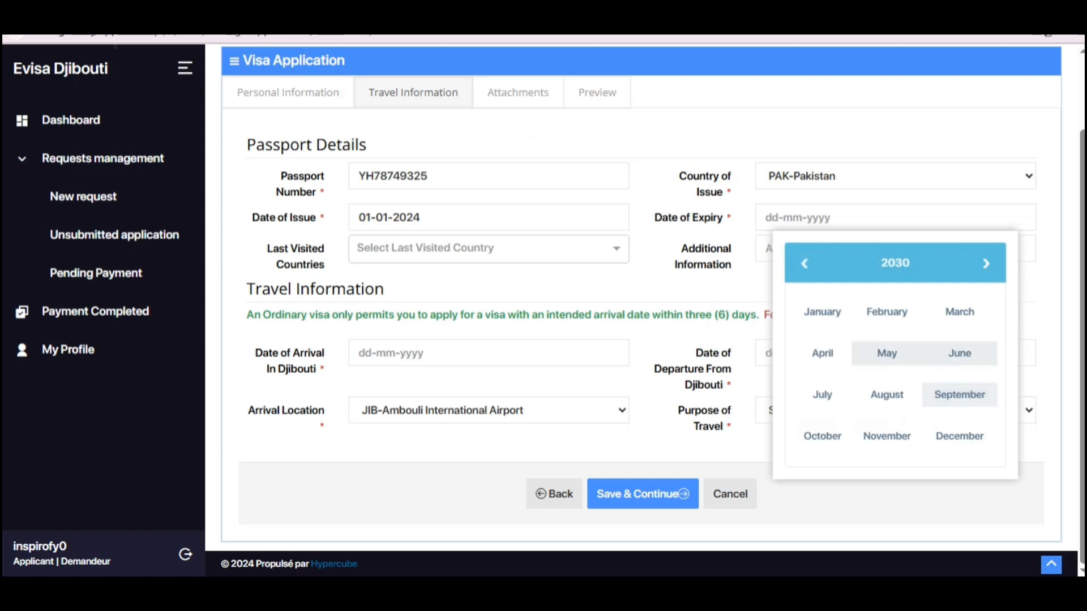
left_click(819, 310)
left_click(865, 320)
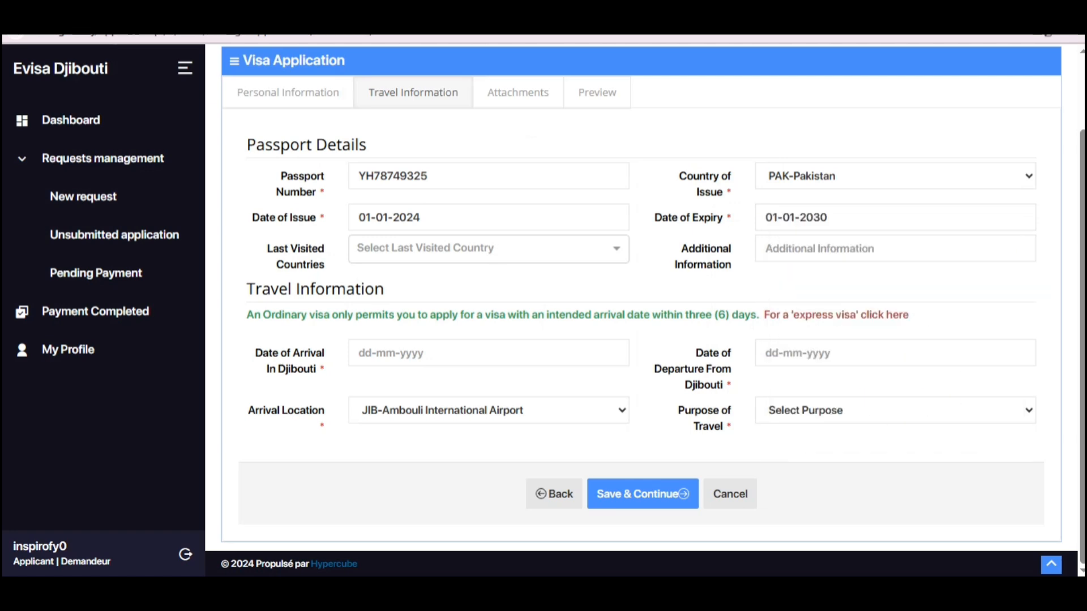
left_click_drag(681, 248, 734, 265)
left_click(821, 249)
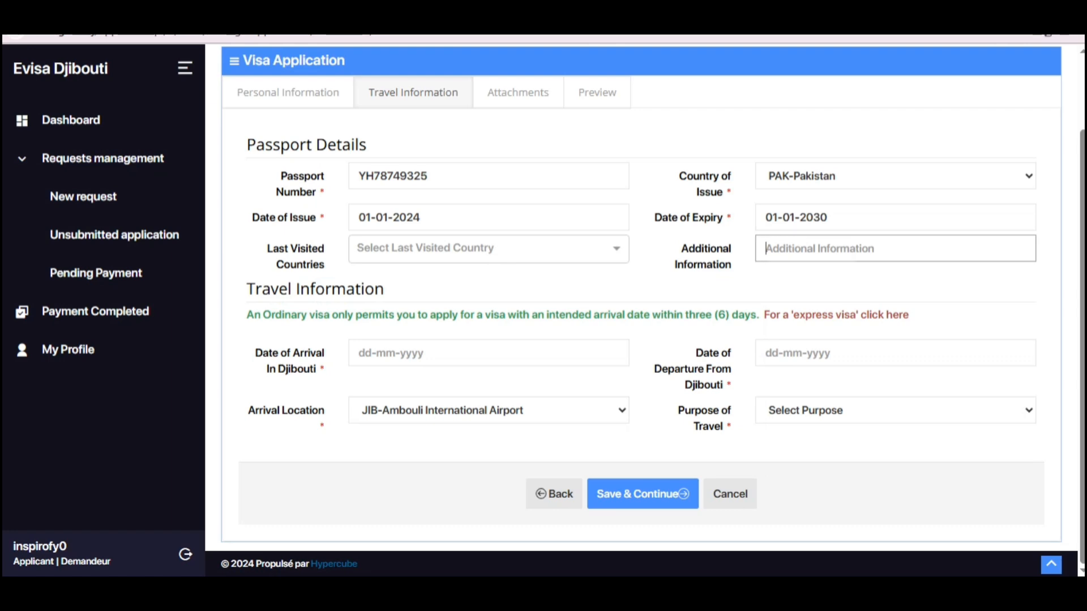
left_click_drag(247, 290, 256, 289)
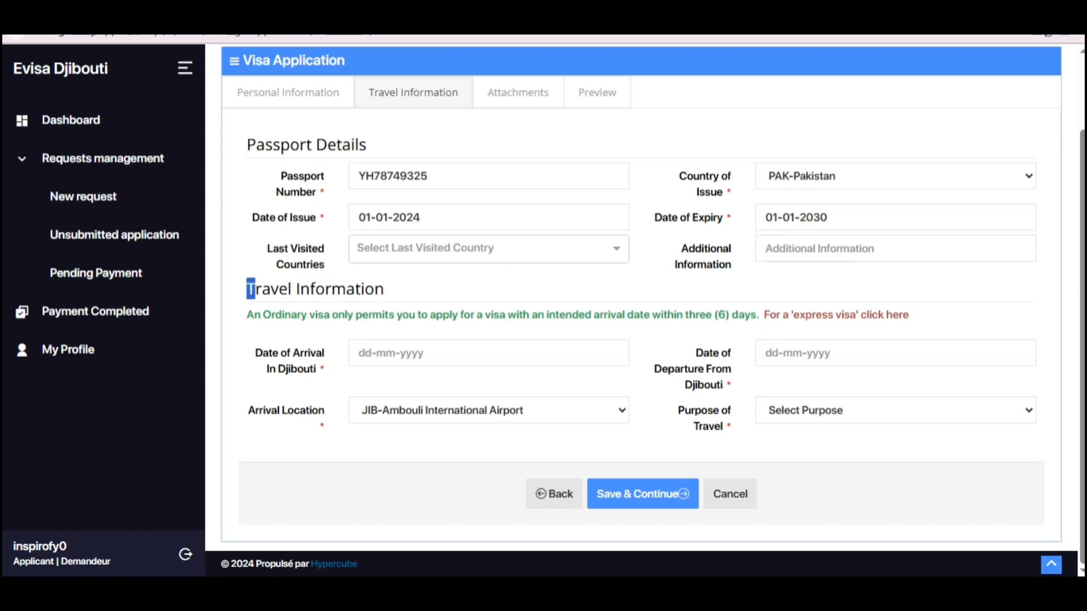
Step: Set the arrival date to 01-04-2026 and the departure date to 01-05-2026
left_click_drag(255, 353, 325, 353)
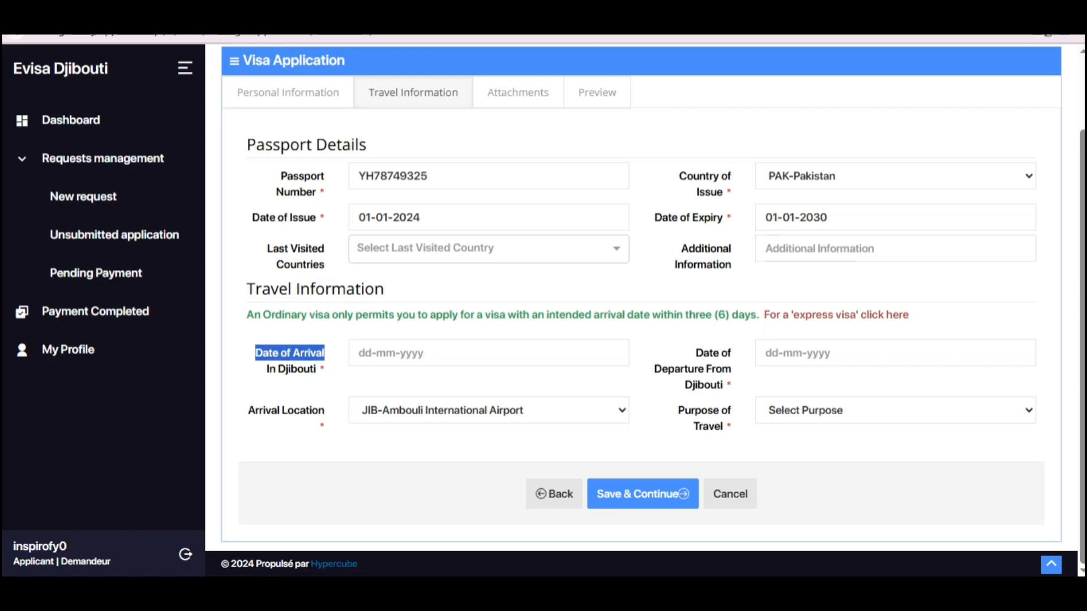
left_click(399, 353)
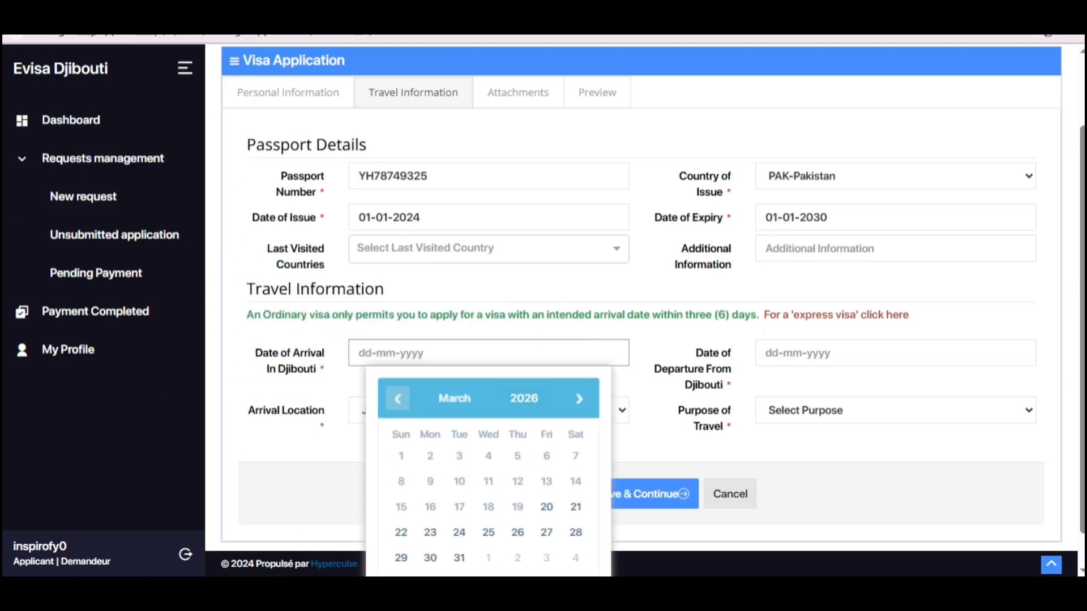
left_click(455, 398)
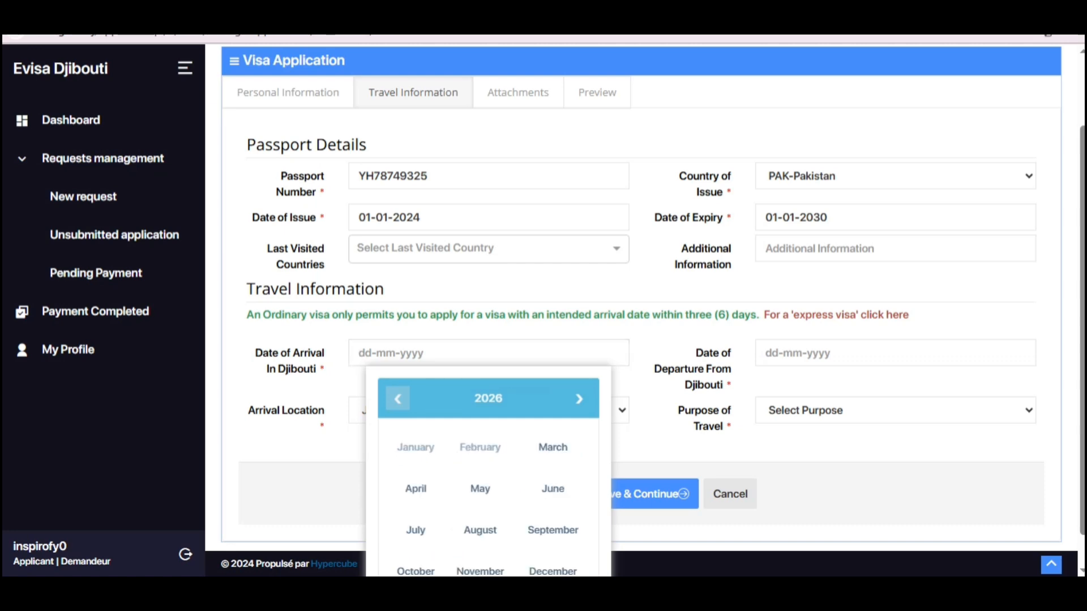
left_click(415, 489)
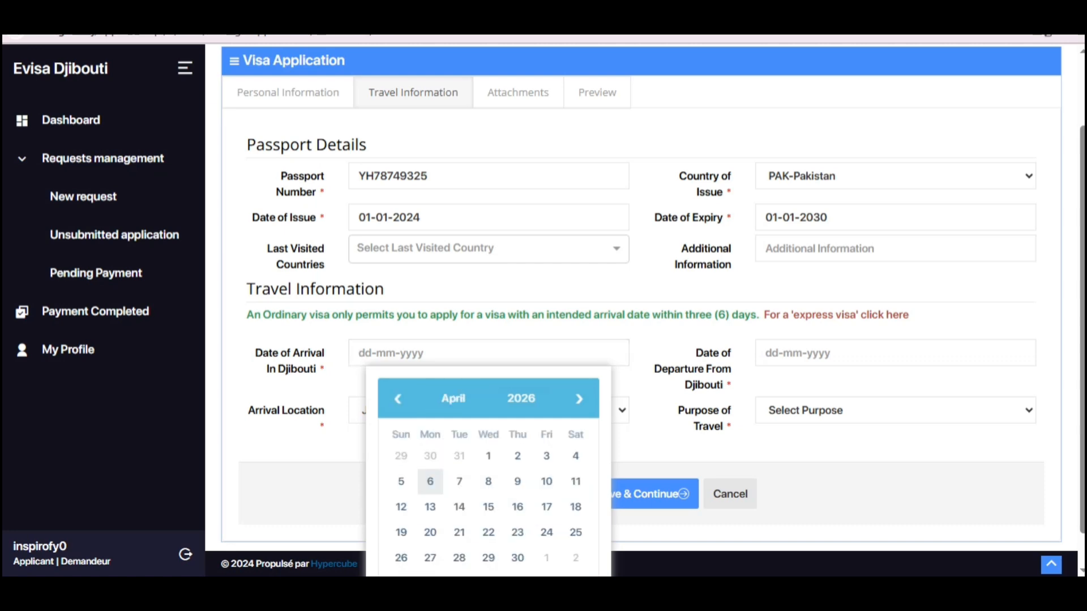
left_click(488, 456)
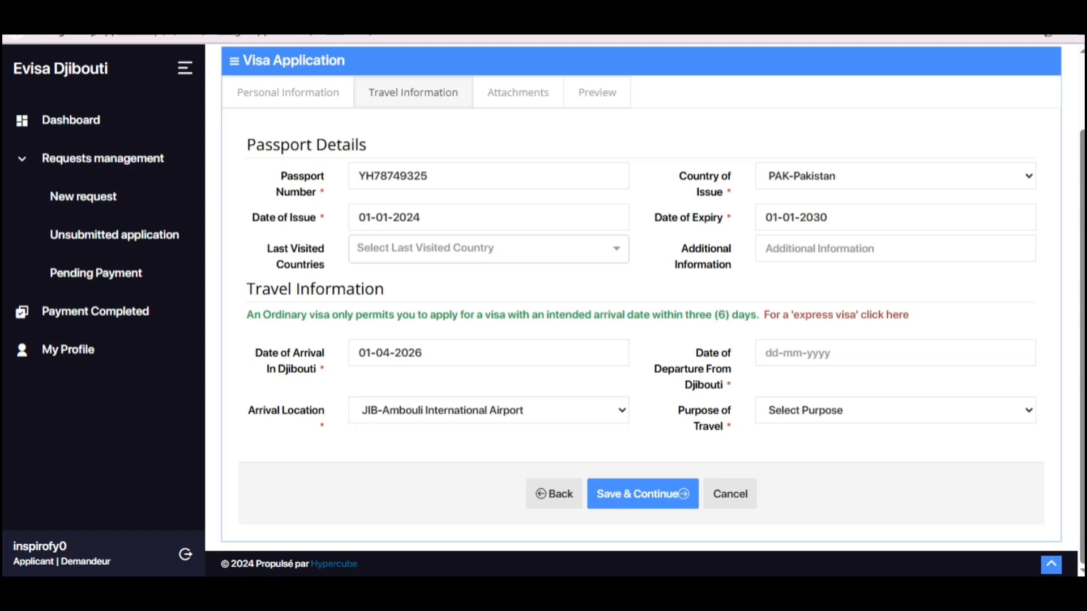
left_click_drag(695, 352, 731, 386)
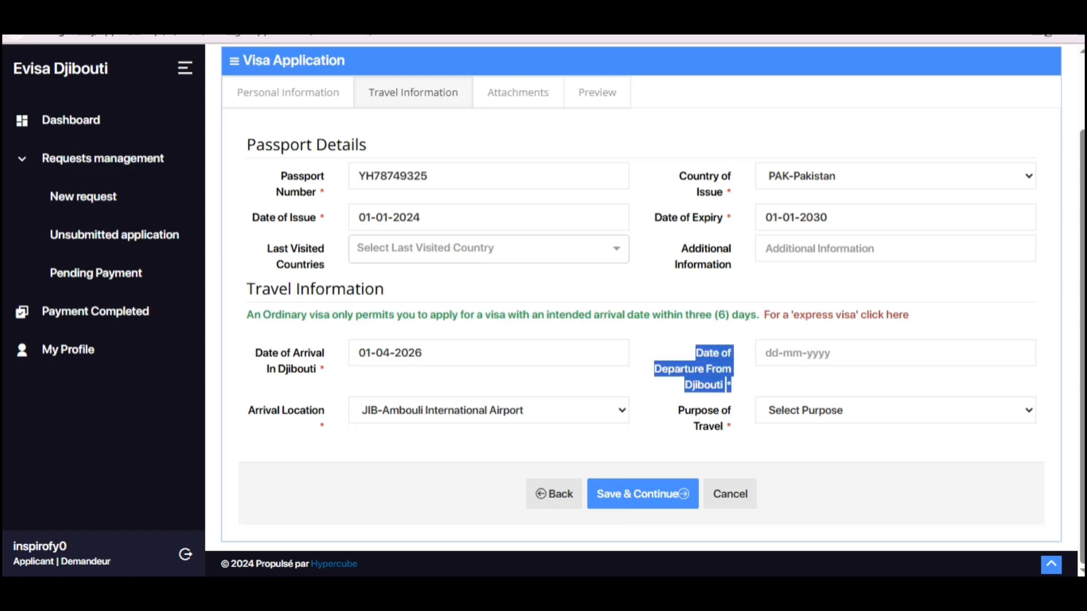
left_click(895, 353)
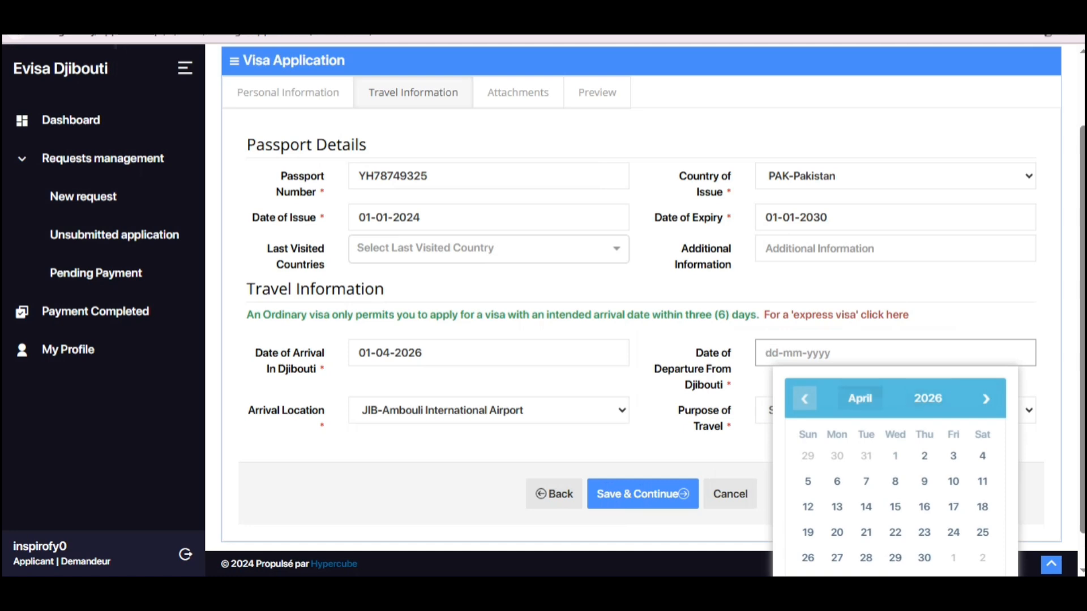
left_click(882, 398)
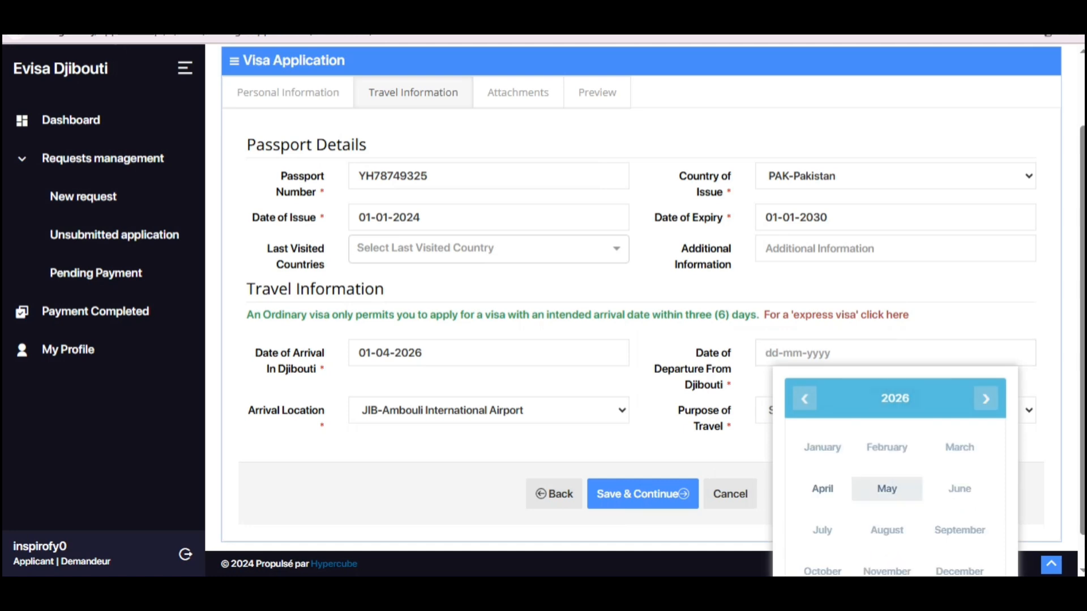
left_click(887, 489)
left_click(953, 454)
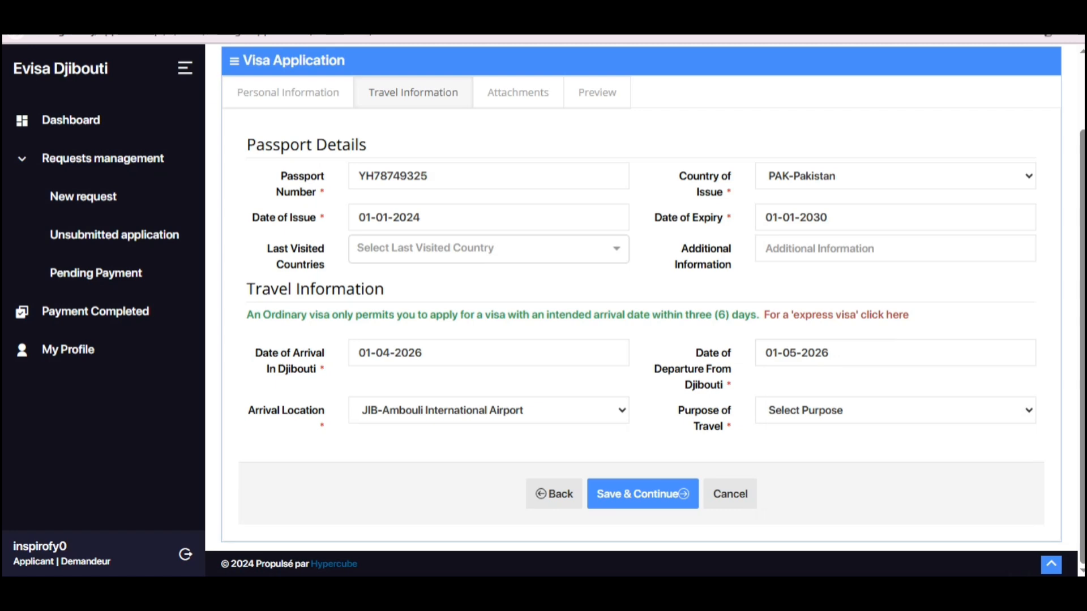
Step: Keep JIB-Ambouli International Airport, choose Tourism as purpose, and save the travel details
left_click_drag(248, 410, 324, 411)
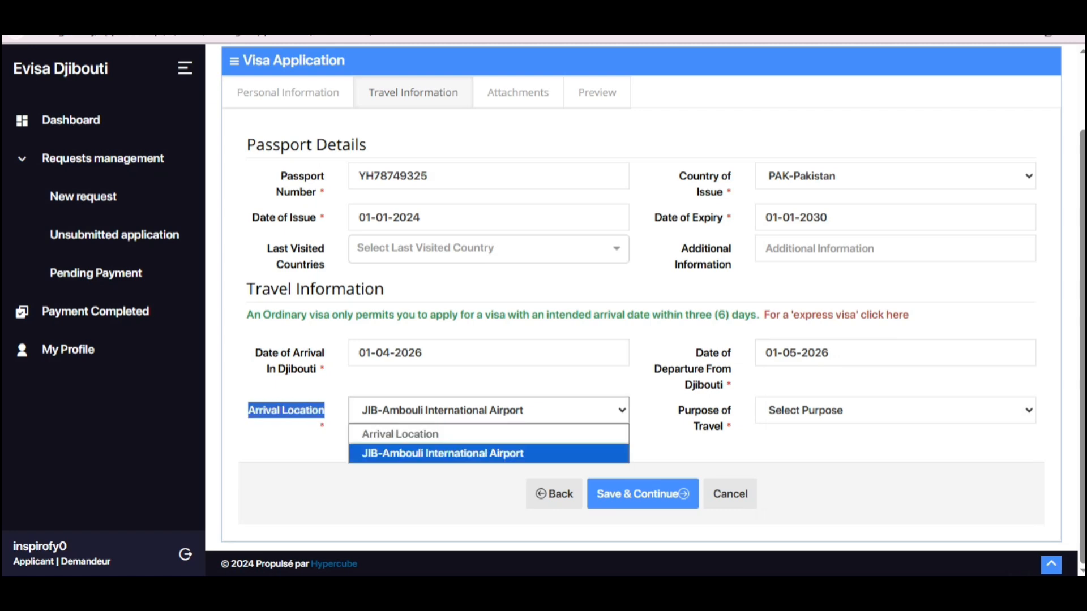
left_click(679, 447)
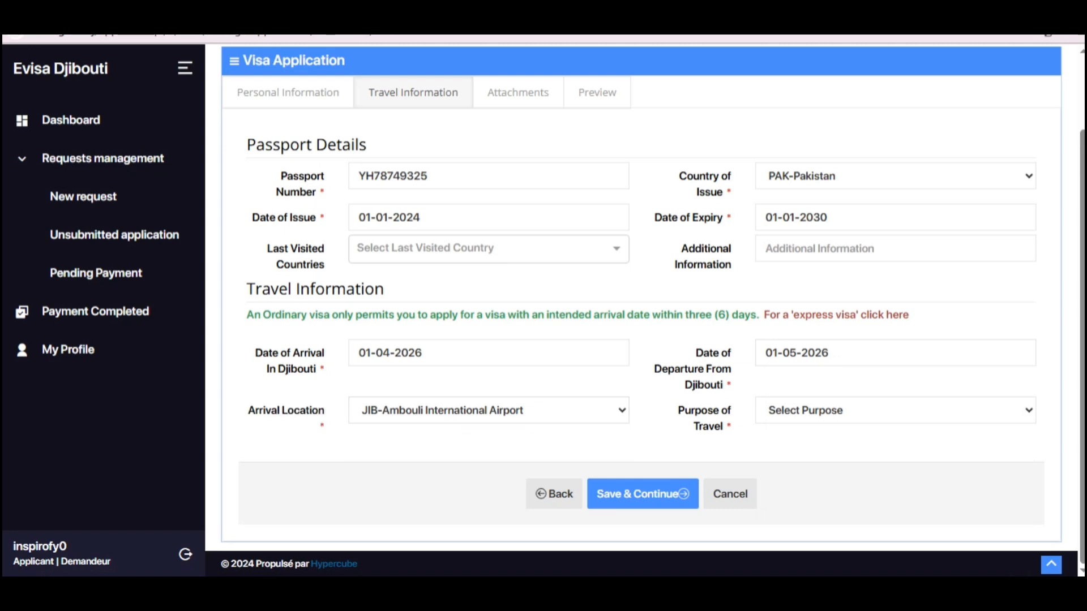
left_click_drag(690, 408, 729, 426)
left_click(895, 411)
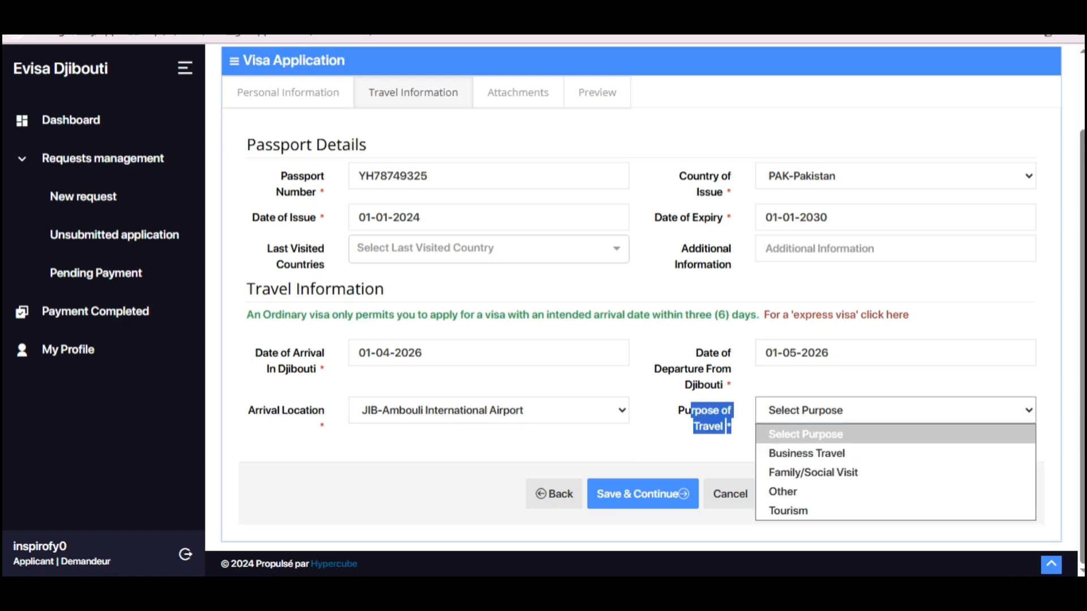
left_click(788, 510)
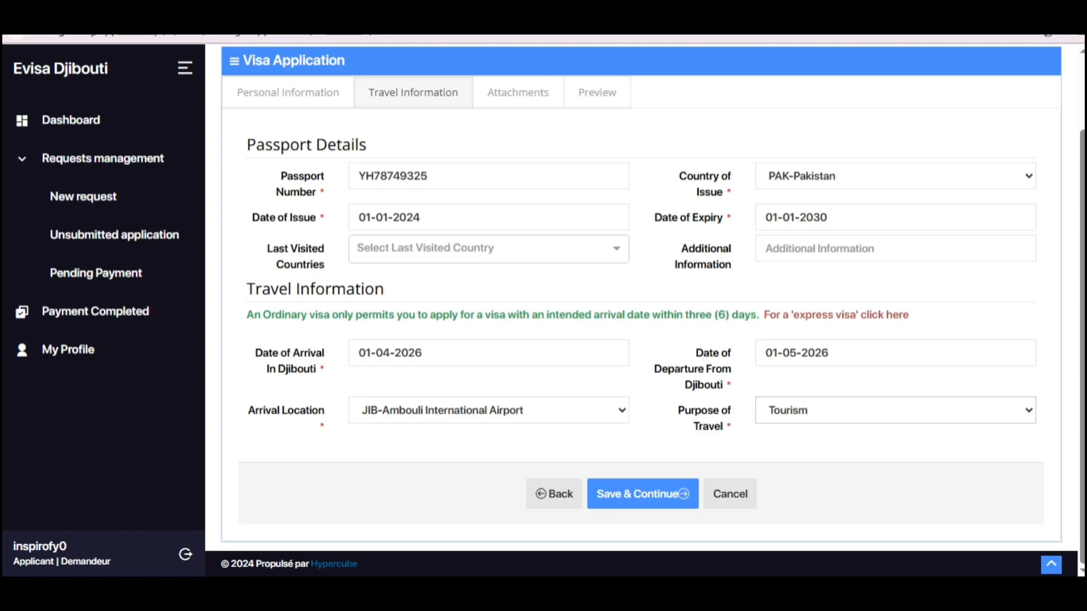
left_click(642, 494)
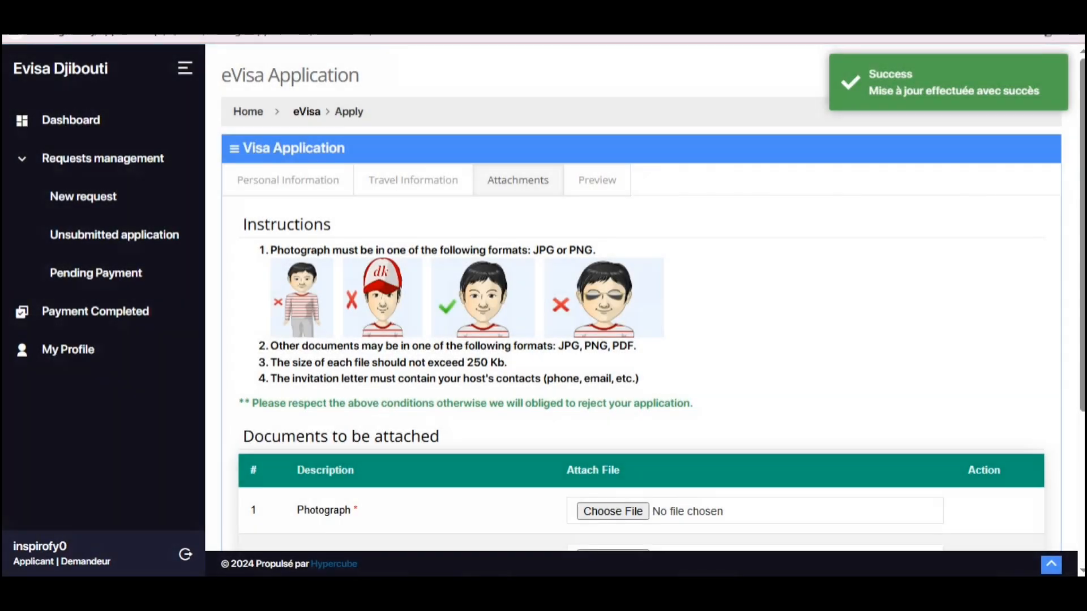
Step: Review the photograph format requirement and mark the Photograph upload row
scroll(654, 293, "down", 3)
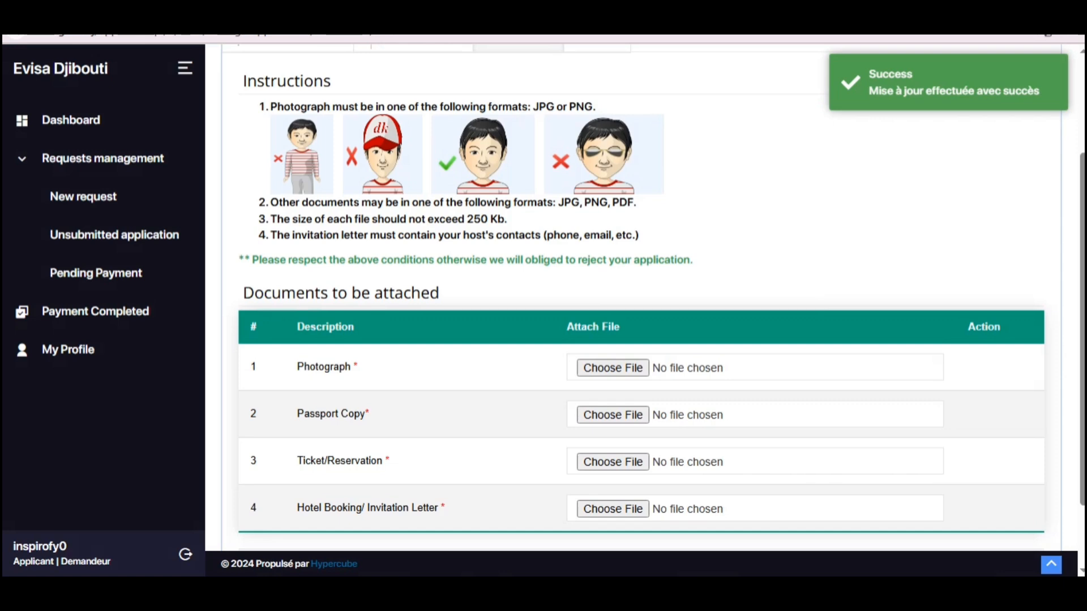
scroll(645, 294, "up", 3)
scroll(654, 292, "down", 3)
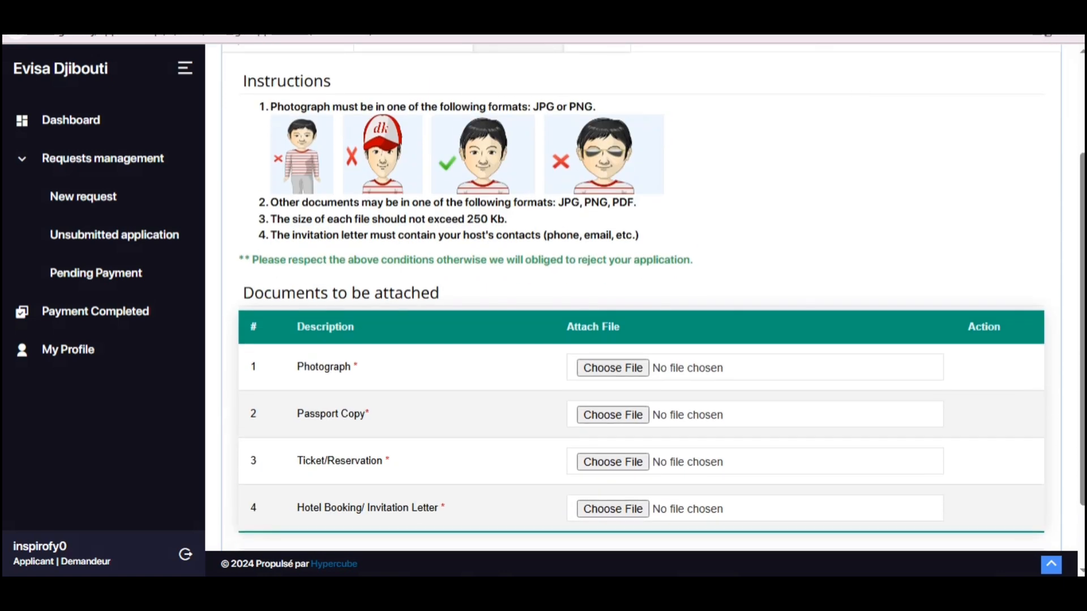
left_click_drag(283, 107, 577, 107)
left_click(577, 107)
scroll(645, 294, "down", 2)
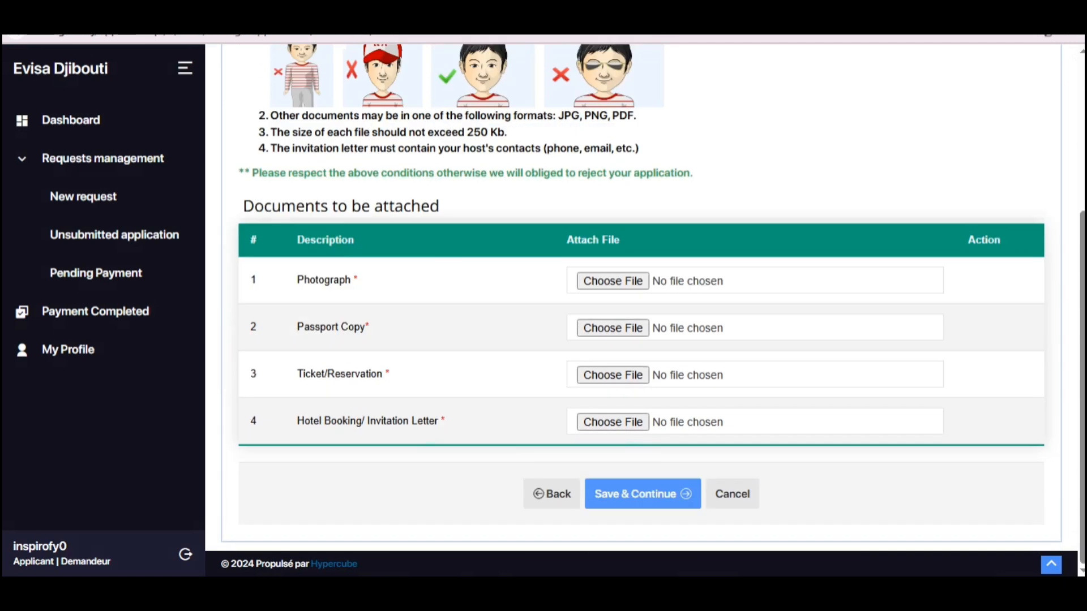
left_click_drag(297, 279, 356, 280)
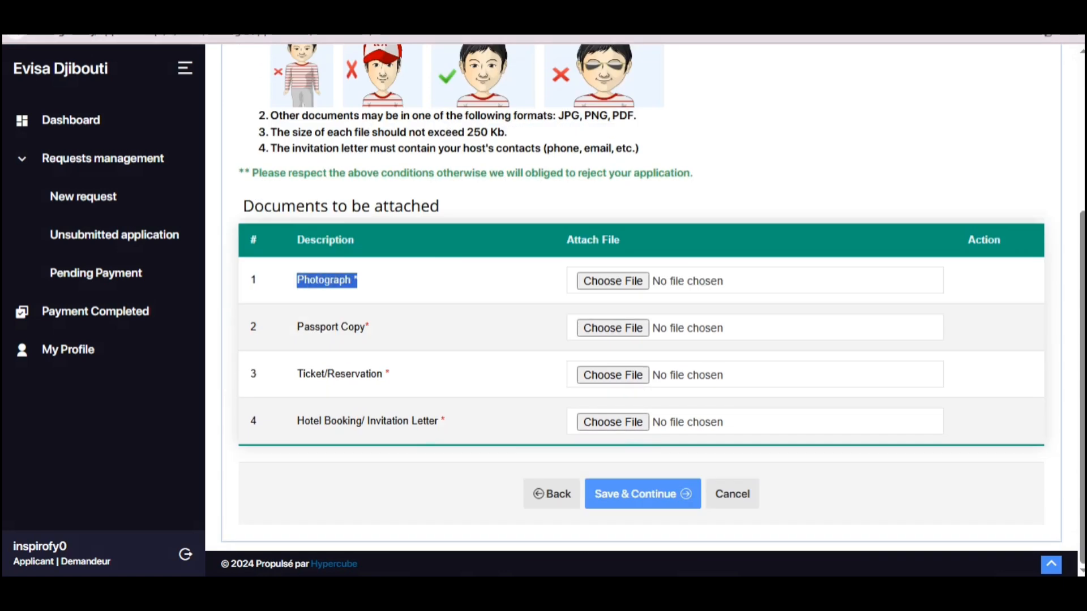
key("ctrl+alt+d")
mouse_move(278, 266)
left_mouse_down()
mouse_move(709, 314)
mouse_move(739, 302)
left_mouse_up()
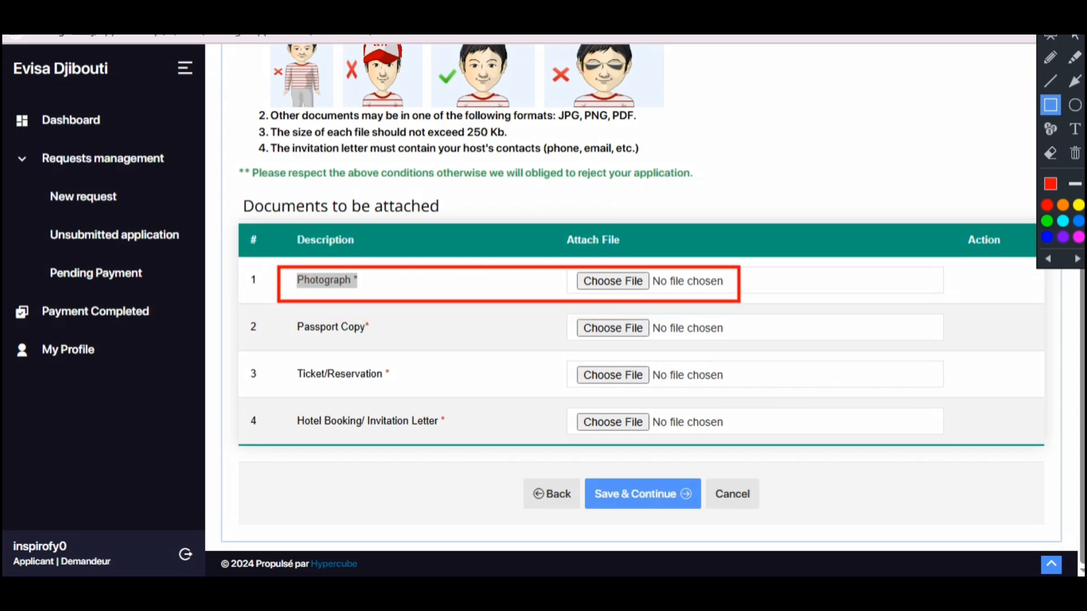
Step: Mark the Passport Copy, Ticket/Reservation and hotel booking upload rows and their file slots
mouse_move(270, 305)
left_mouse_down()
mouse_move(730, 374)
mouse_move(803, 352)
left_mouse_up()
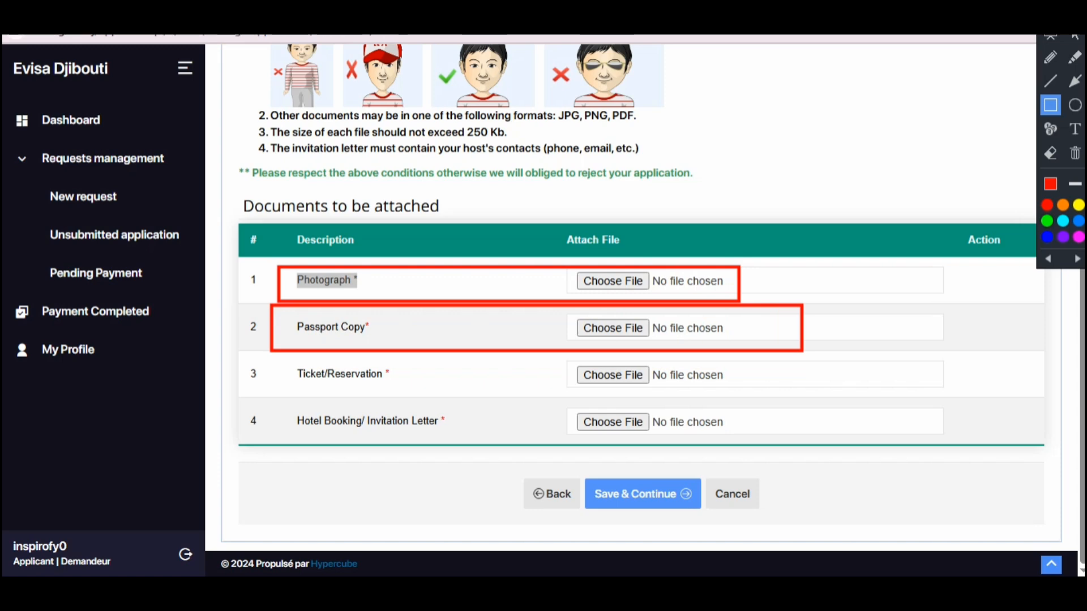
mouse_move(574, 314)
left_mouse_down()
mouse_move(613, 336)
mouse_move(672, 340)
left_mouse_up()
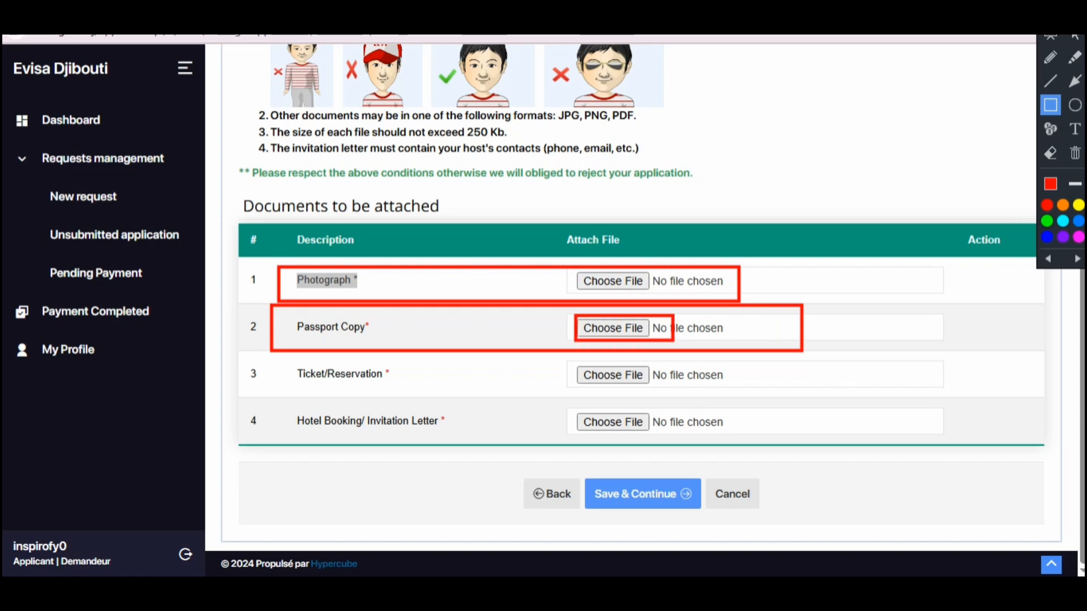
mouse_move(256, 351)
left_mouse_down()
mouse_move(776, 393)
mouse_move(763, 391)
left_mouse_up()
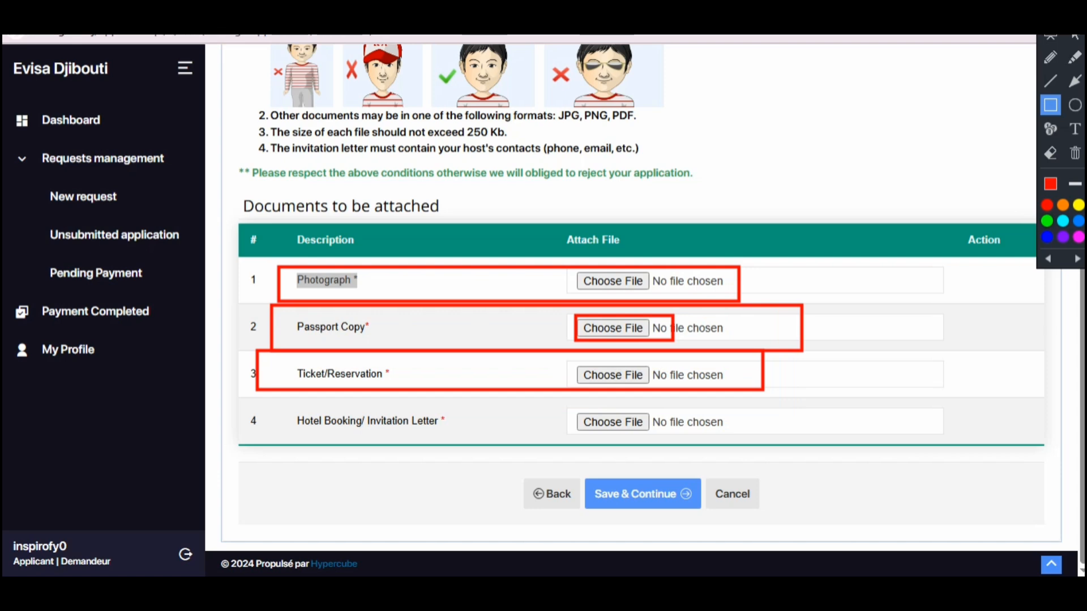
mouse_move(573, 353)
left_mouse_down()
mouse_move(626, 388)
mouse_move(664, 387)
left_mouse_up()
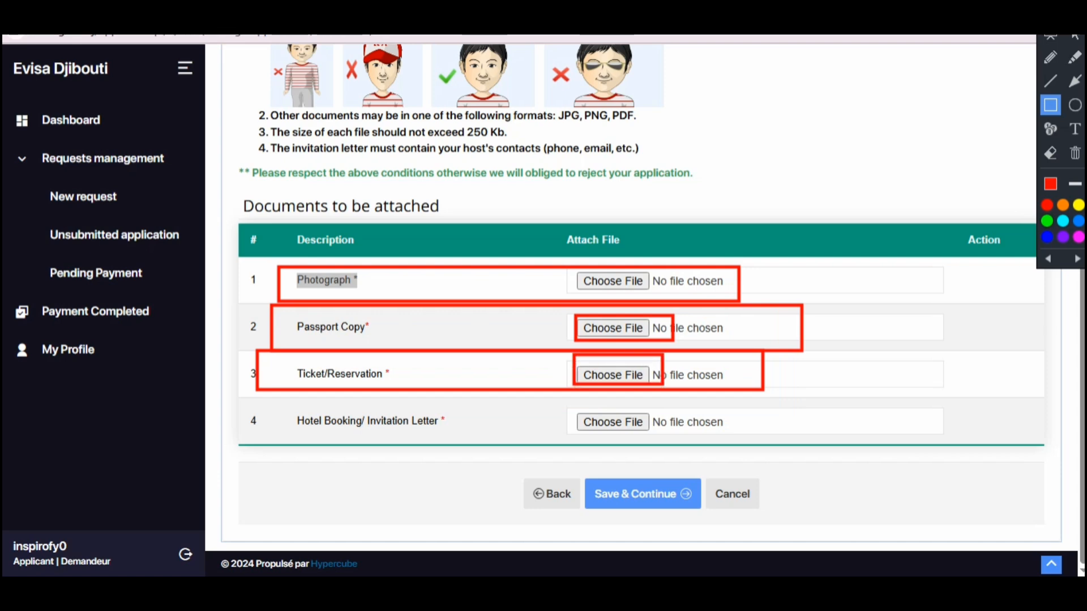
mouse_move(252, 390)
left_mouse_down()
mouse_move(953, 477)
mouse_move(940, 457)
left_mouse_up()
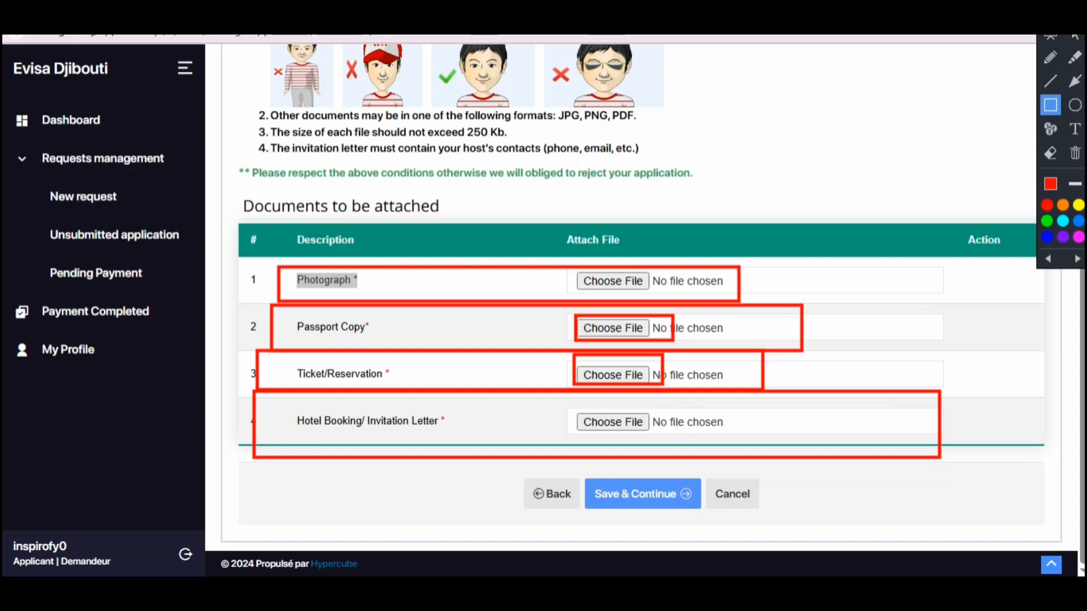
left_click_drag(552, 398, 666, 435)
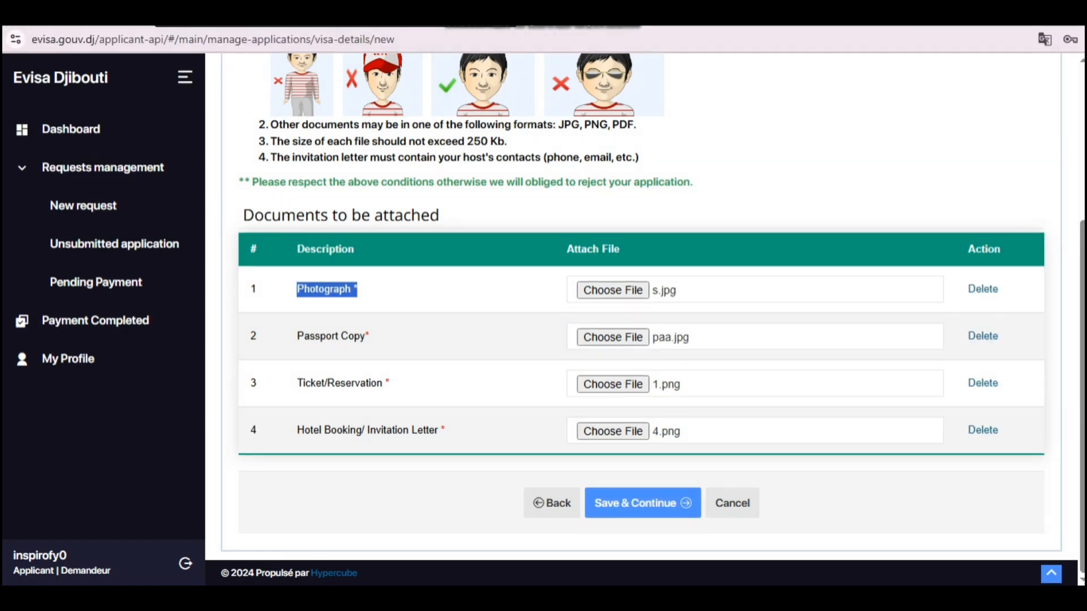
Step: Check that s.jpg, paa.jpg, 1.png and 4.png are attached, then save the attachments
key("ctrl+alt+d")
mouse_move(241, 259)
left_mouse_down()
mouse_move(327, 311)
mouse_move(1071, 468)
left_mouse_up()
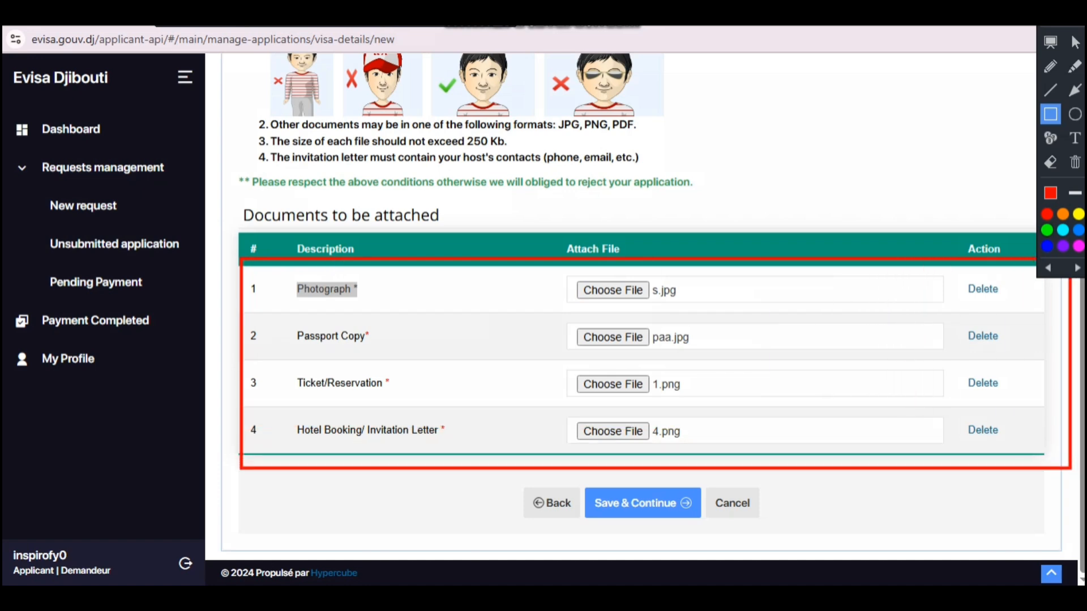
mouse_move(546, 259)
left_mouse_down()
mouse_move(579, 320)
mouse_move(751, 459)
left_mouse_up()
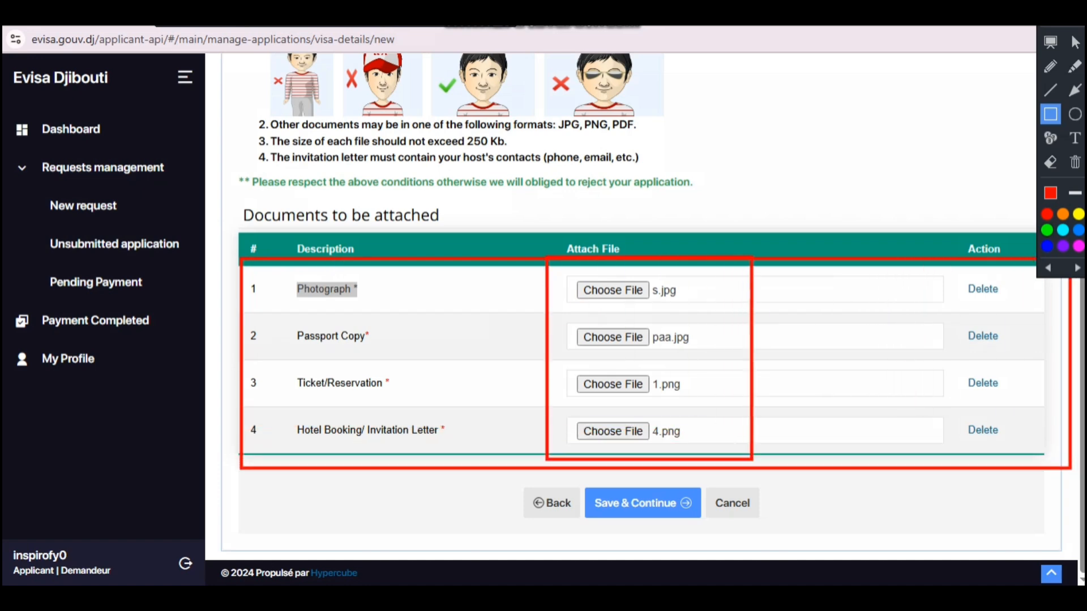
mouse_move(580, 474)
left_mouse_down()
mouse_move(649, 528)
mouse_move(702, 529)
left_mouse_up()
key("Escape")
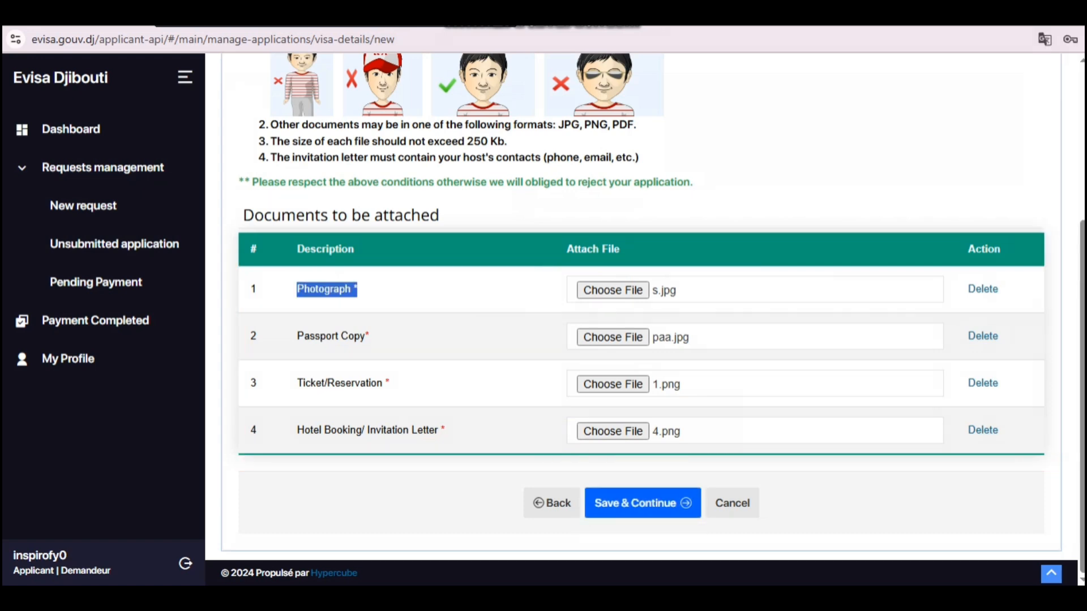
left_click(642, 503)
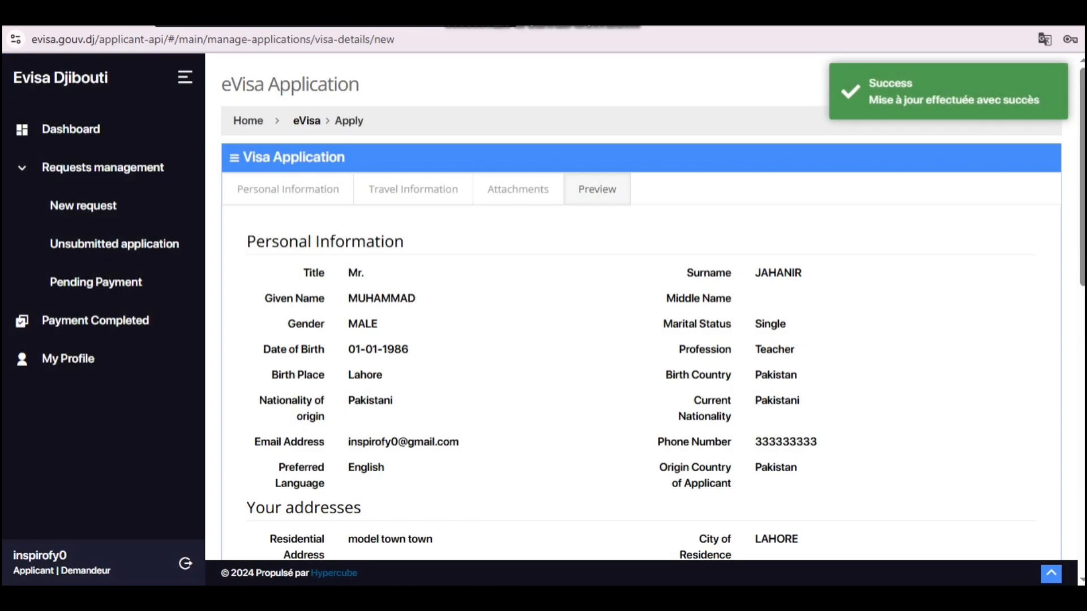
Step: Check the personal, travel and attachment details in the Preview, then continue
scroll(641, 340, "down", 2)
scroll(641, 340, "up", 2)
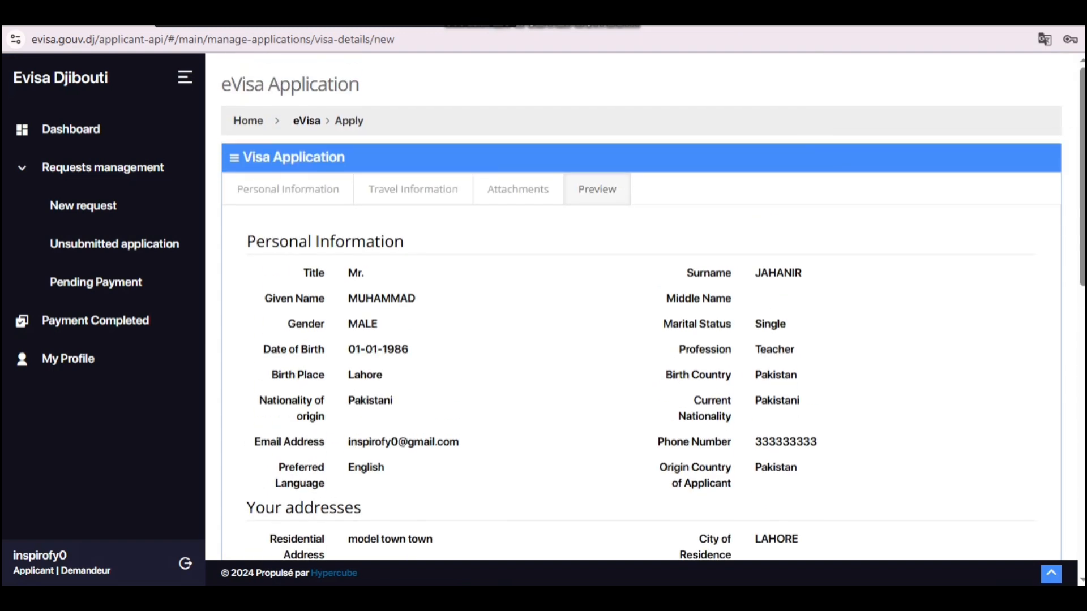
key("ctrl+alt+d")
mouse_move(229, 220)
left_mouse_down()
mouse_move(1081, 321)
mouse_move(924, 565)
mouse_move(928, 522)
left_mouse_up()
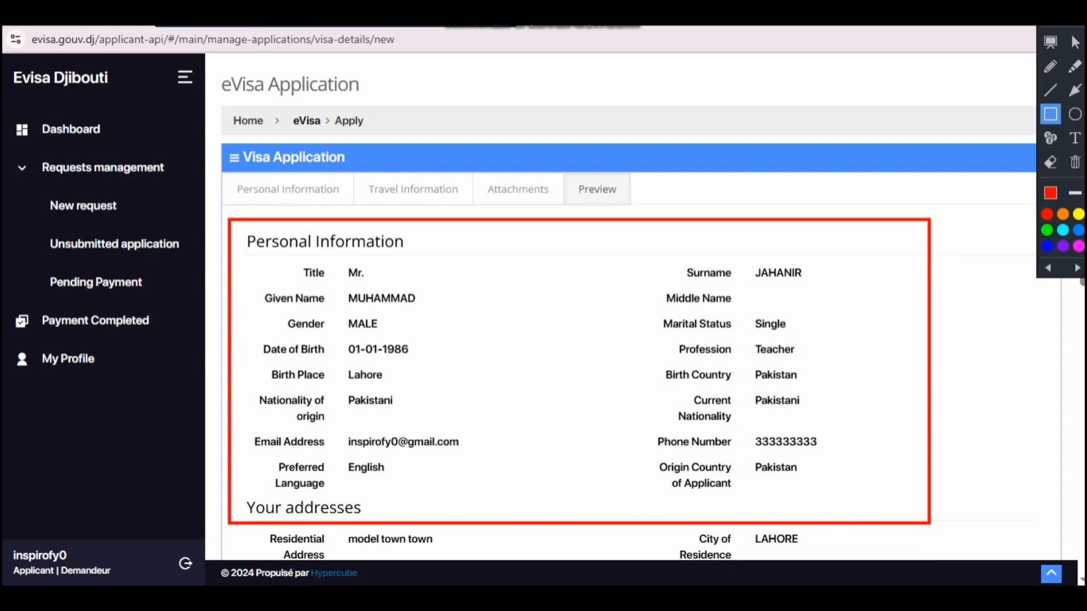
key("ctrl+alt+d")
scroll(629, 306, "down", 10)
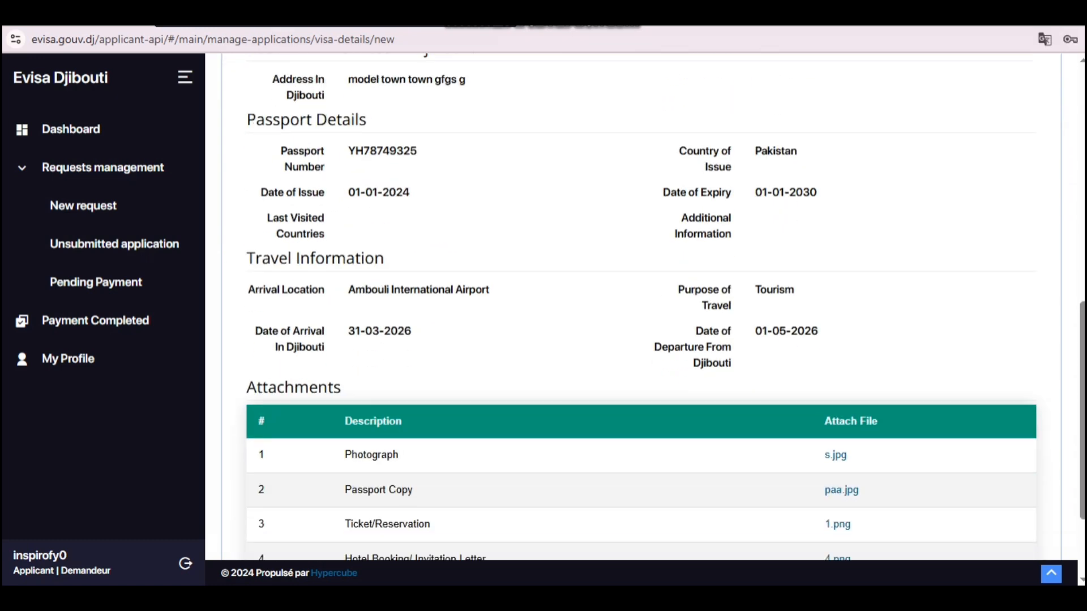
scroll(628, 306, "down", 3)
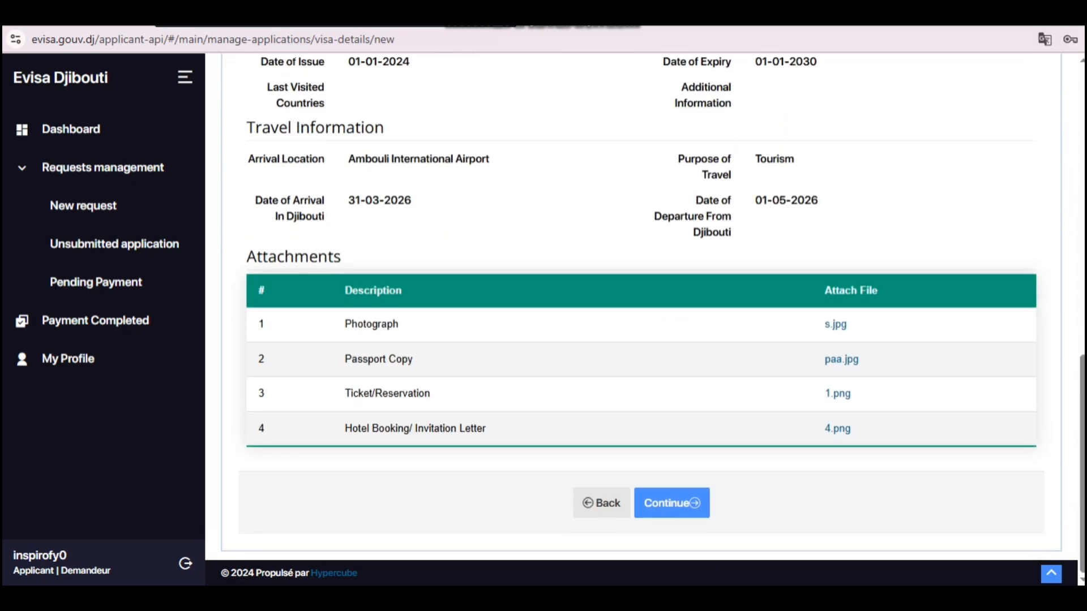
left_click(671, 504)
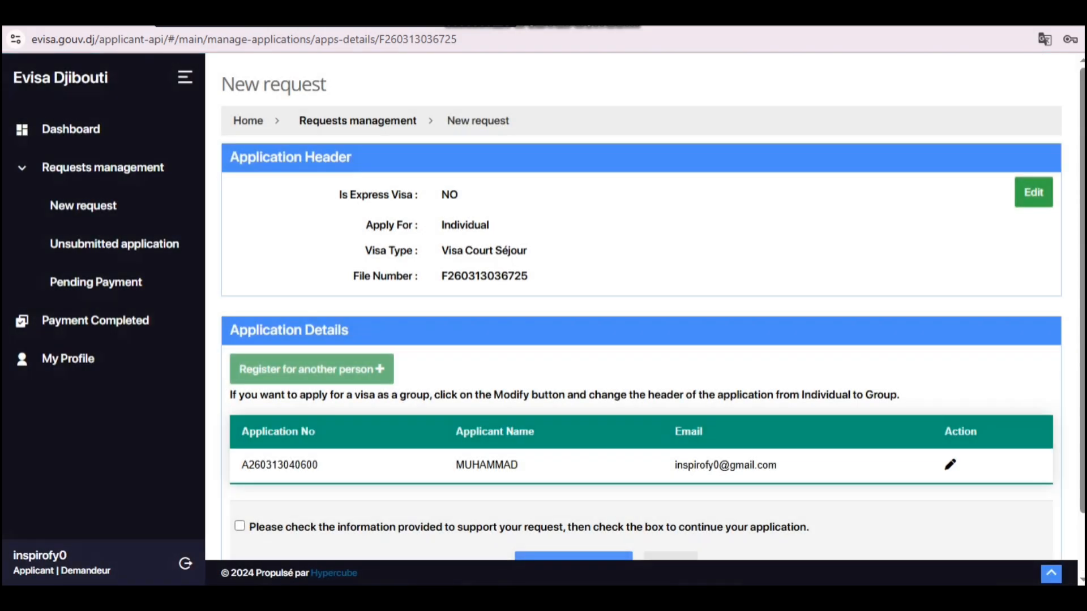
Step: Confirm the information has been checked and submit the Visa Court Séjour application
key("ctrl+alt+d")
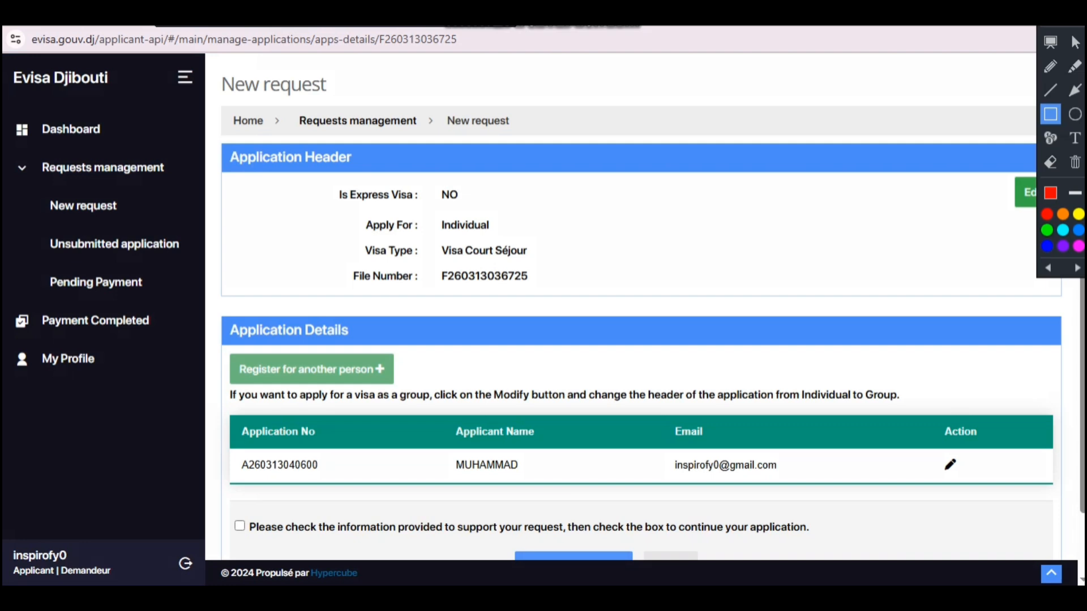
left_click_drag(1006, 168, 1040, 211)
key("ctrl+alt+d")
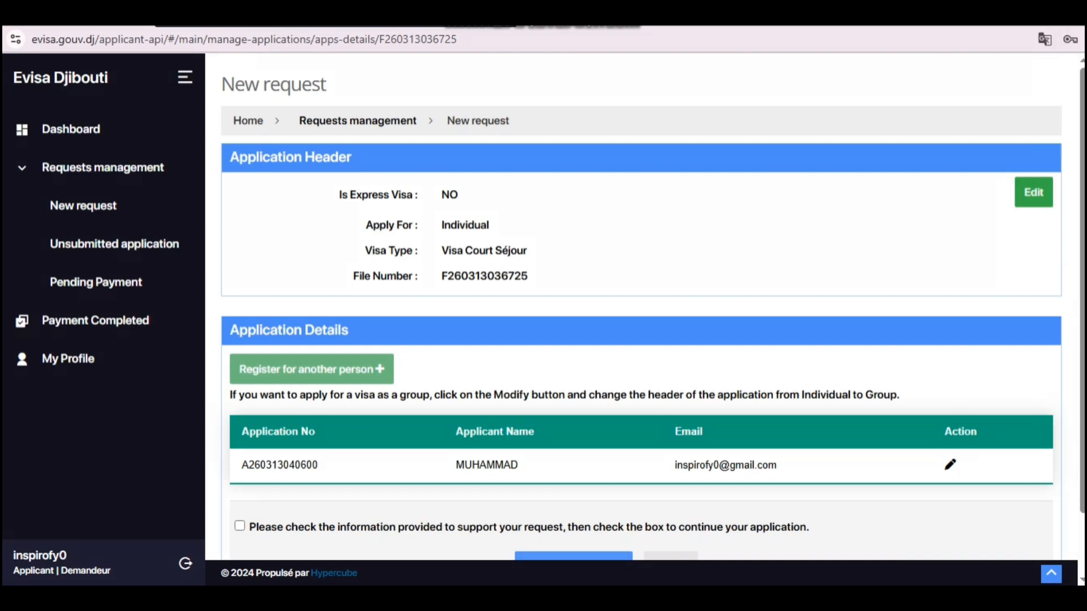
scroll(645, 311, "down", 2)
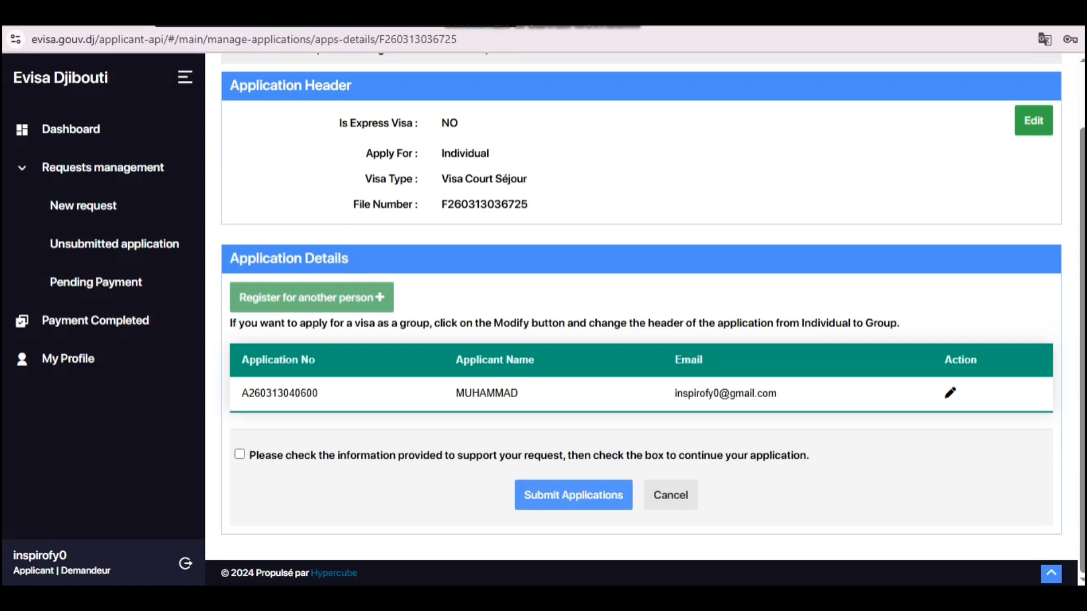
scroll(645, 312, "up", 2)
scroll(645, 312, "down", 2)
left_click(240, 454)
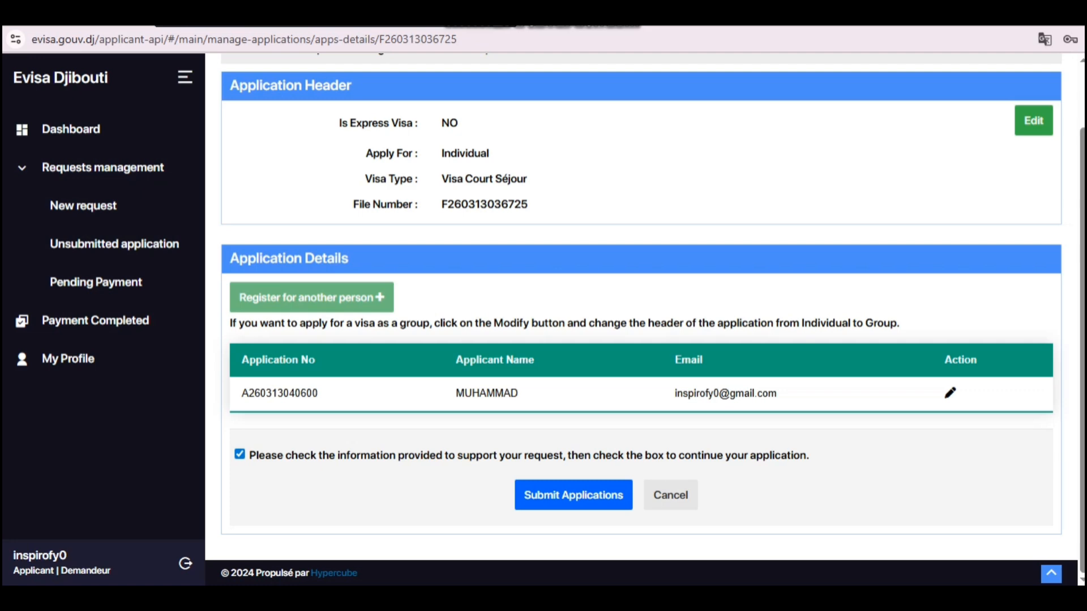
left_click(572, 495)
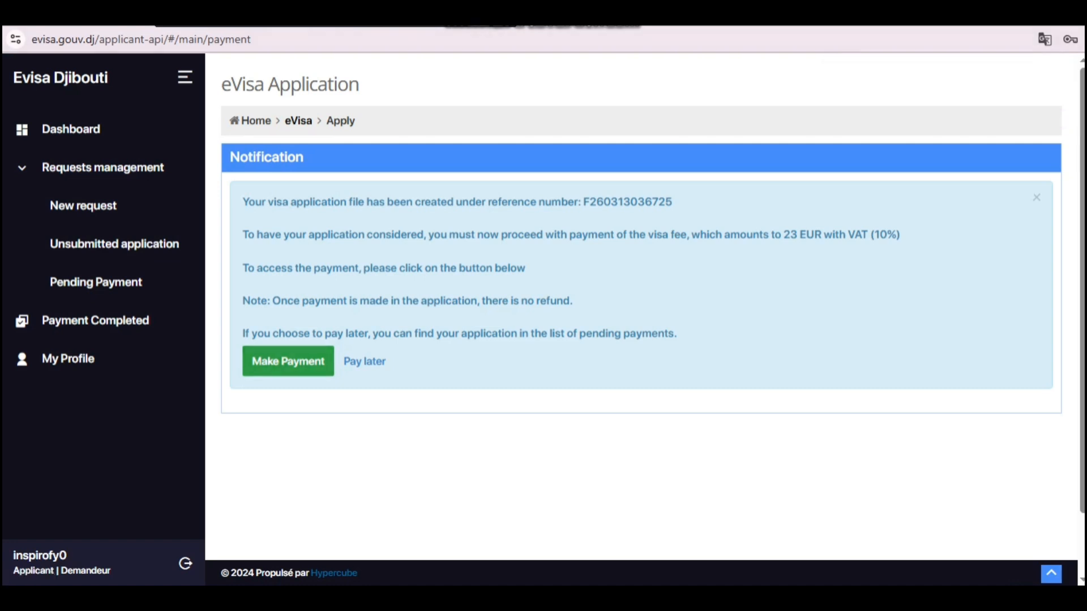
Step: Choose Make Payment to pay the 23 EUR visa fee through Stripe
key("ctrl+alt+d")
left_click_drag(229, 336, 342, 387)
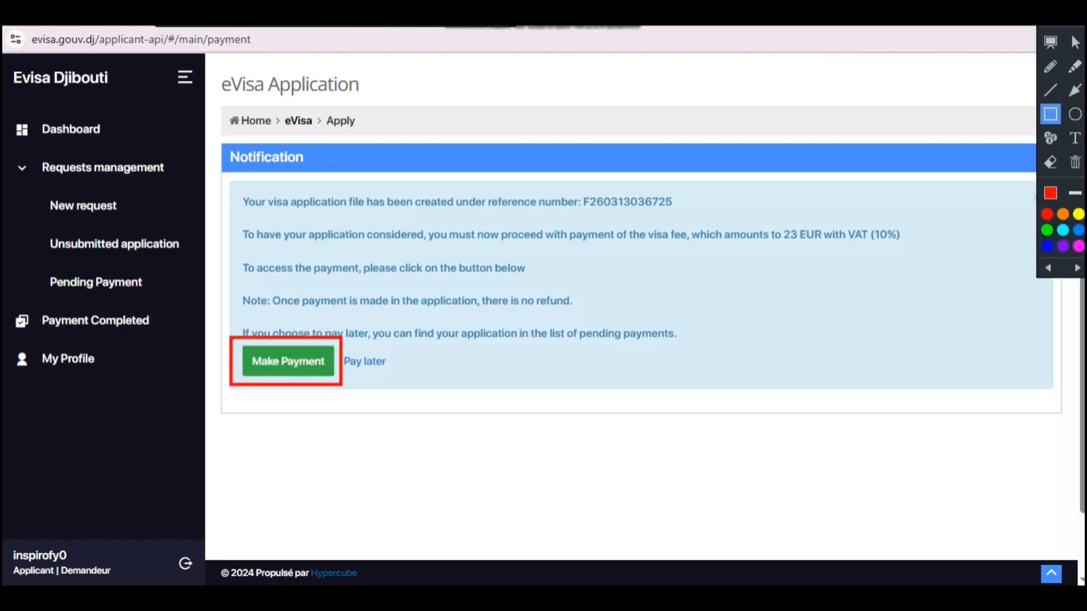
key("ctrl+alt+d")
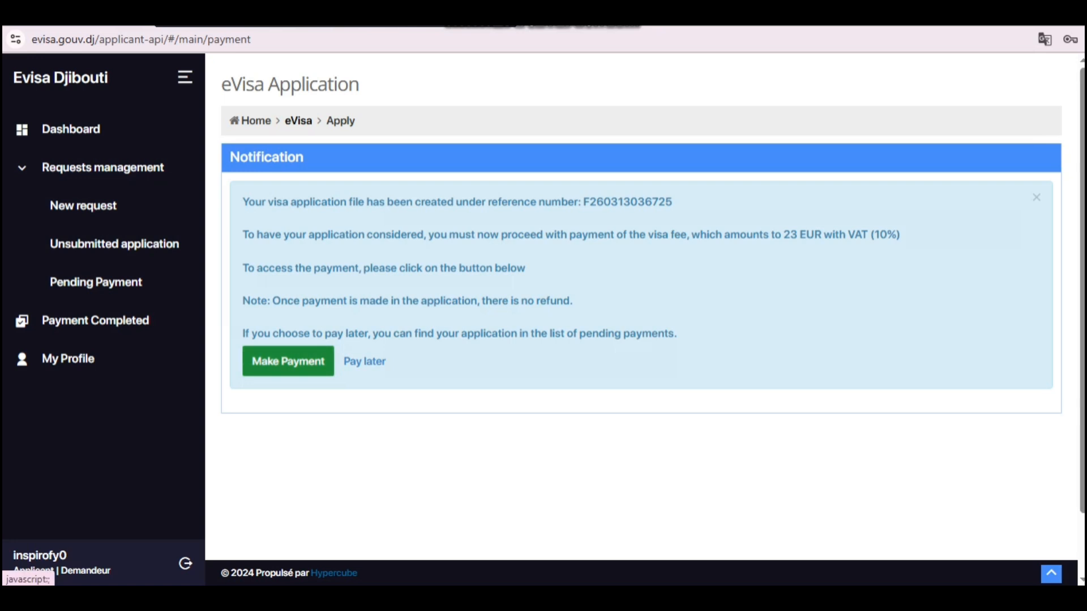
left_click(288, 362)
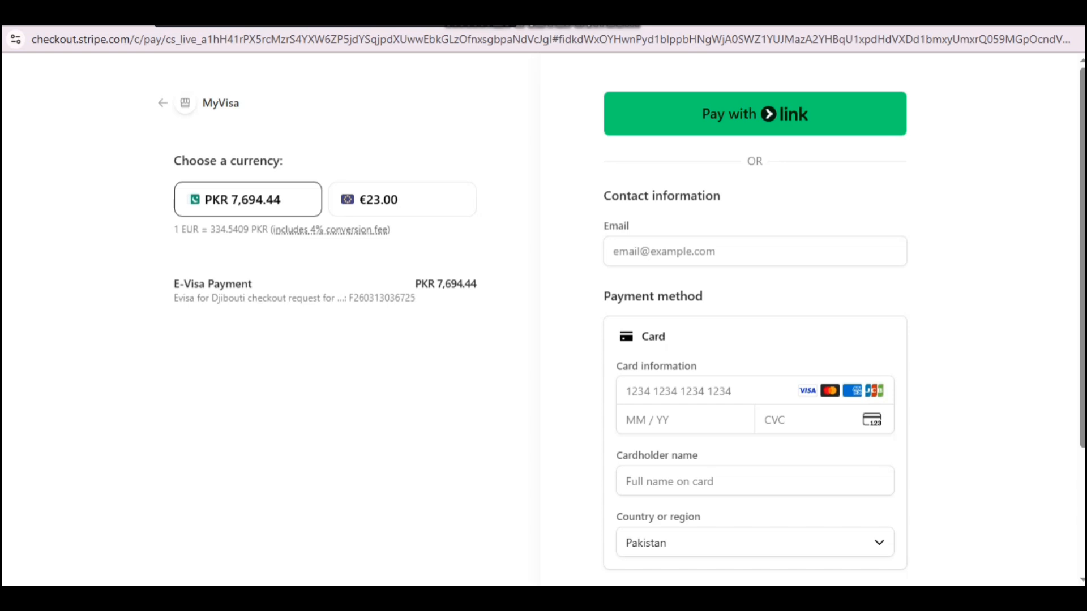
left_click(431, 26)
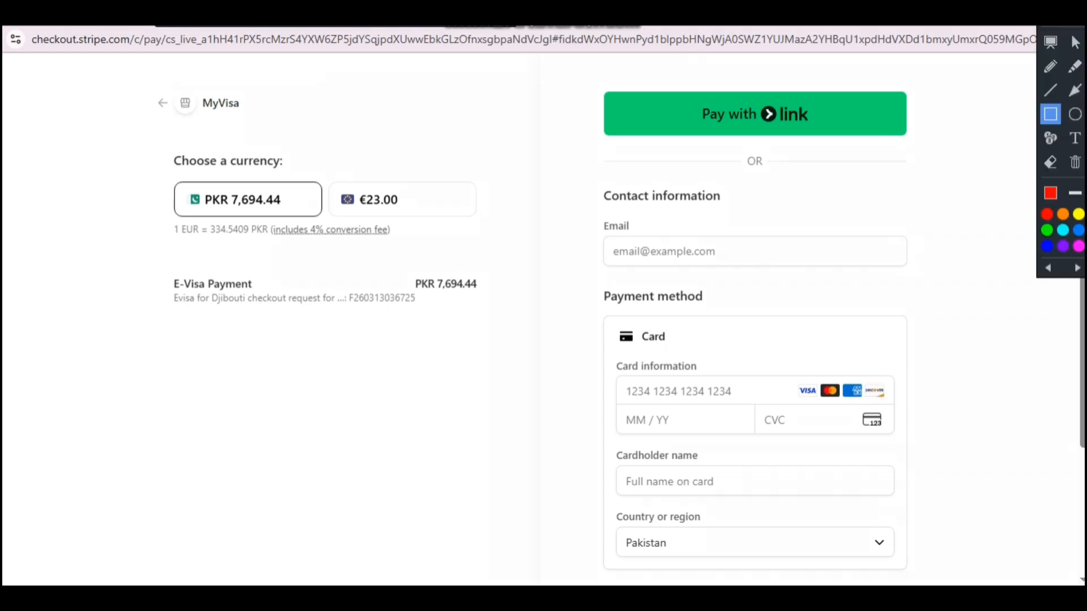
left_click_drag(148, 166, 509, 222)
mouse_move(333, 177)
left_mouse_down()
mouse_move(402, 218)
mouse_move(452, 217)
left_mouse_up()
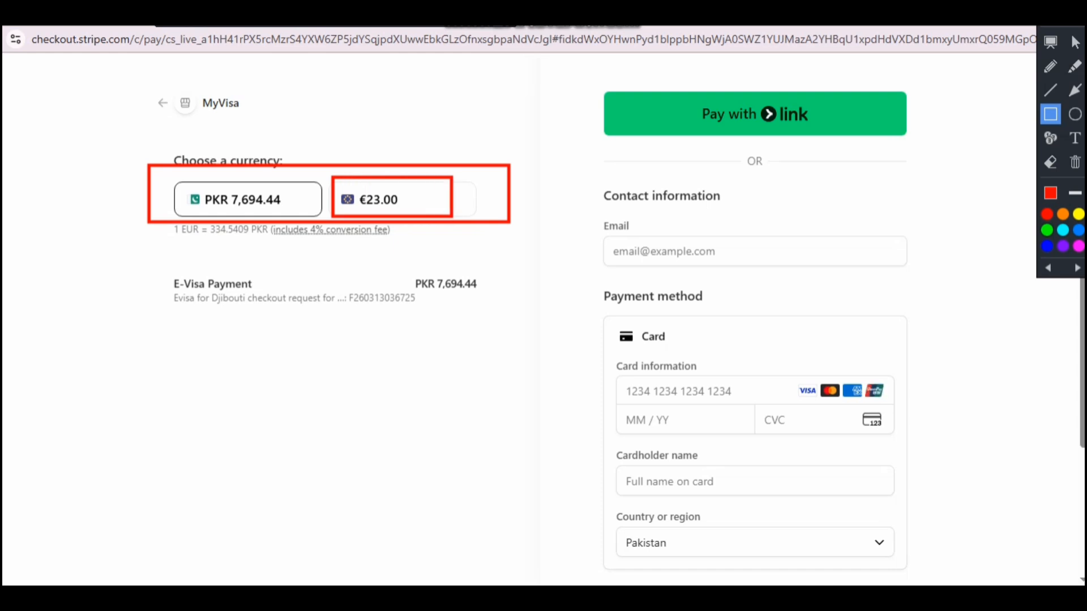
left_click_drag(159, 266, 525, 309)
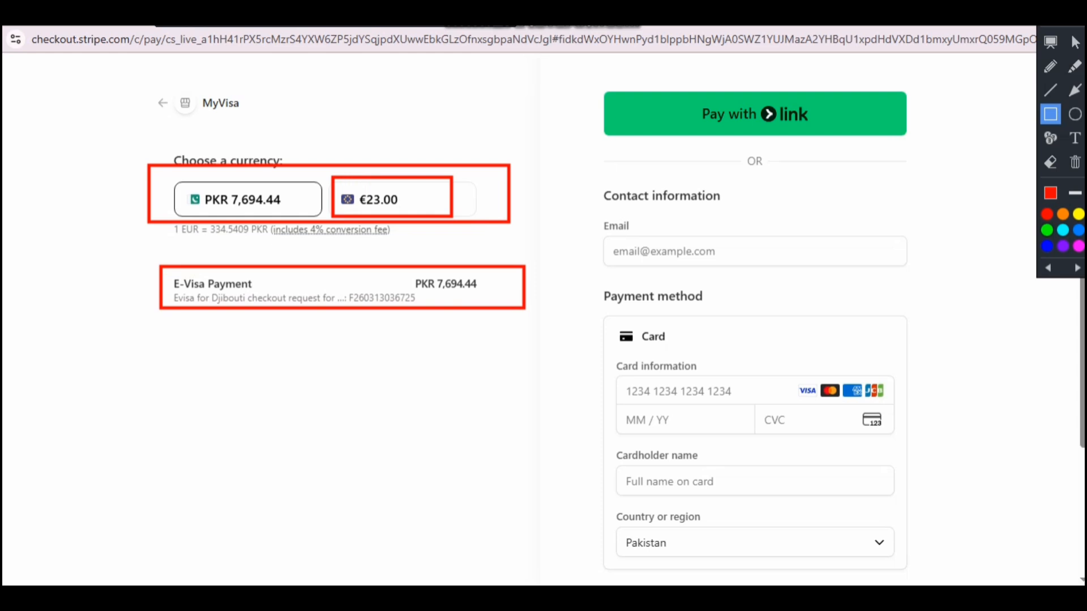
key("Escape")
scroll(543, 320, "down", 3)
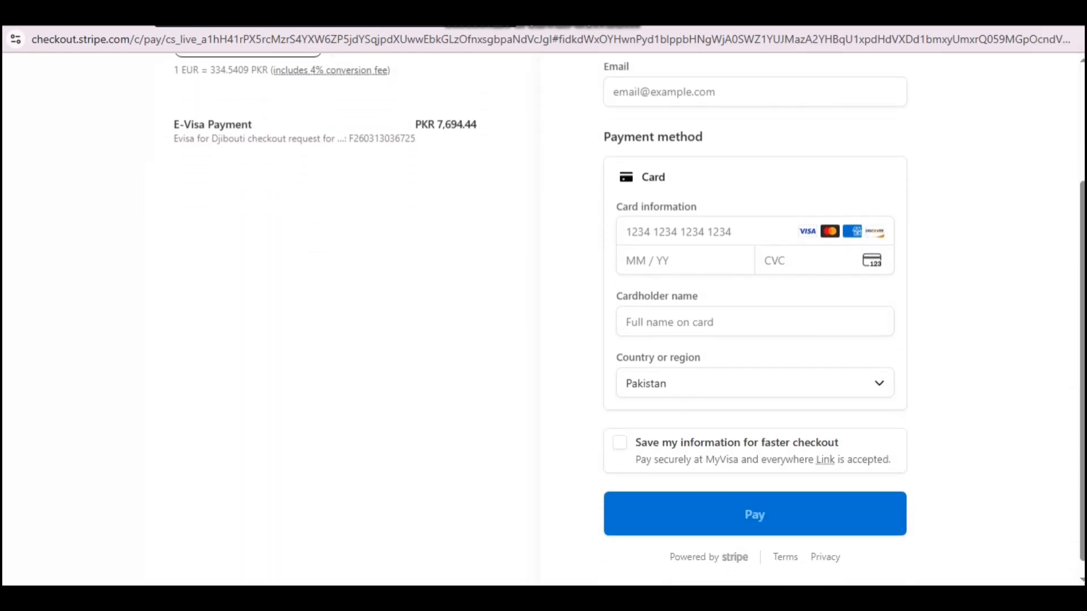
scroll(544, 319, "up", 3)
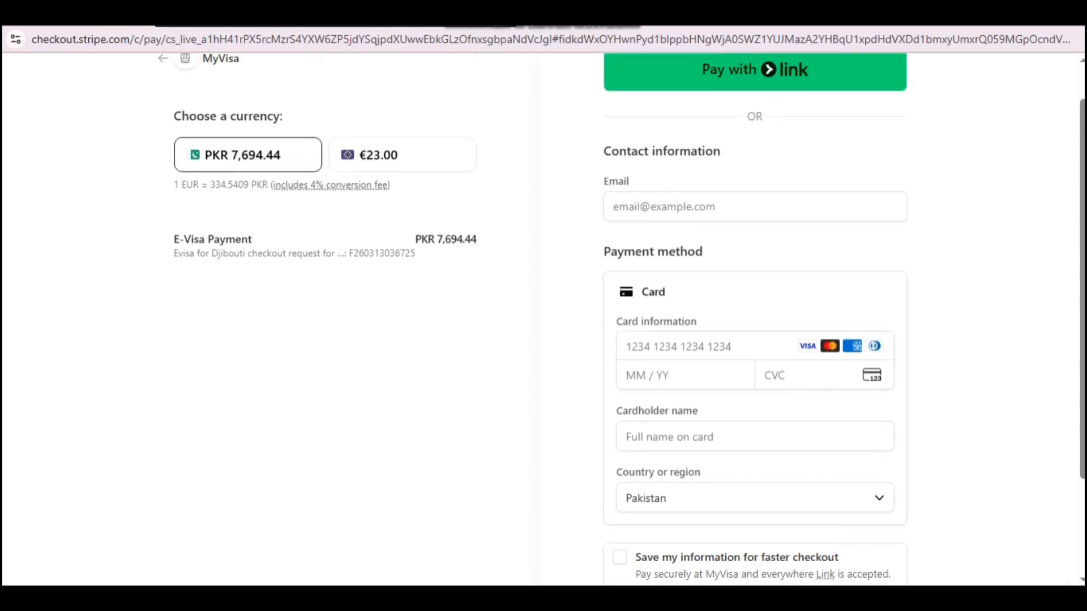
scroll(544, 320, "down", 3)
scroll(543, 320, "up", 1)
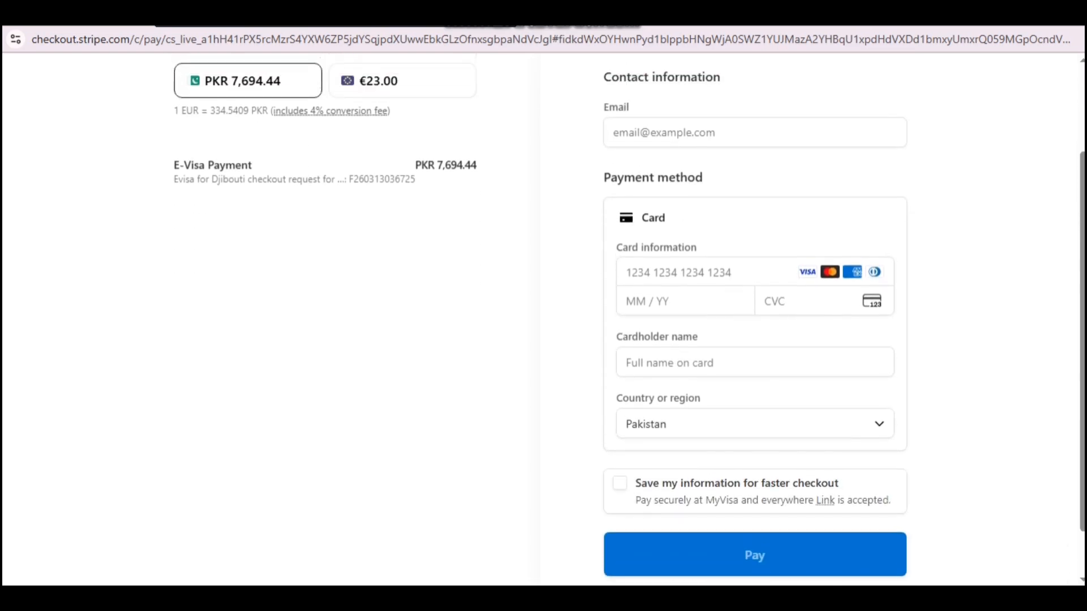
scroll(543, 320, "up", 3)
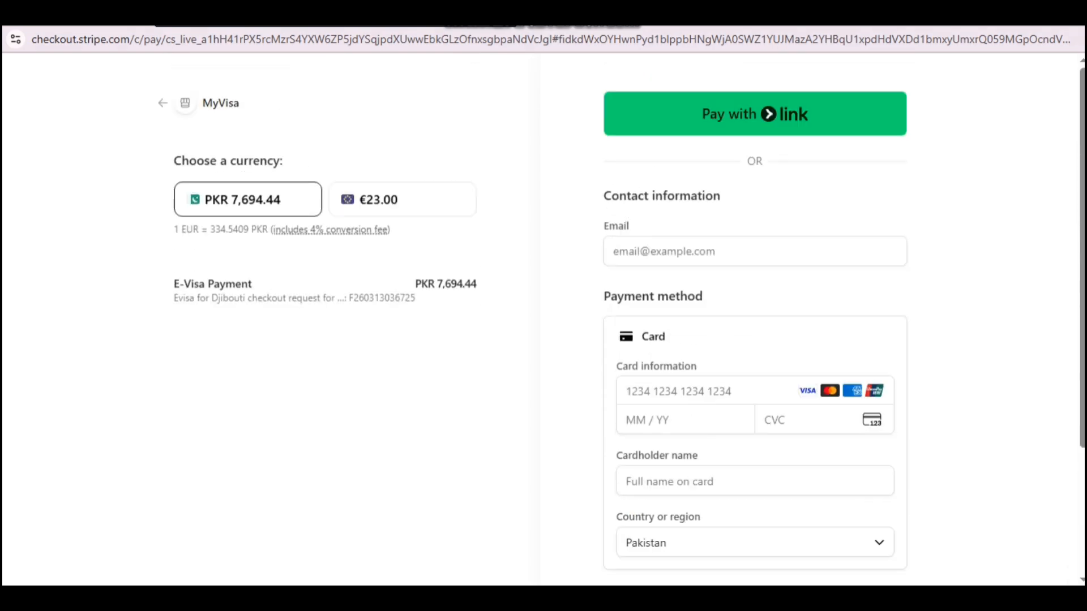
key("ctrl+alt+d")
mouse_move(594, 209)
left_mouse_down()
mouse_move(866, 292)
mouse_move(925, 287)
mouse_move(933, 267)
left_mouse_up()
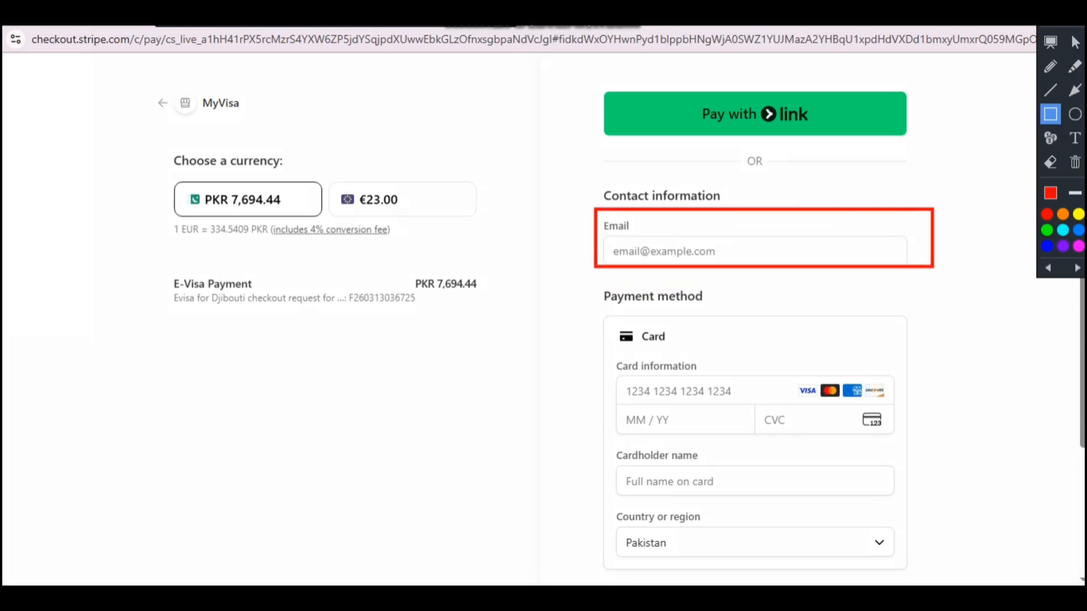
left_click_drag(611, 245, 829, 259)
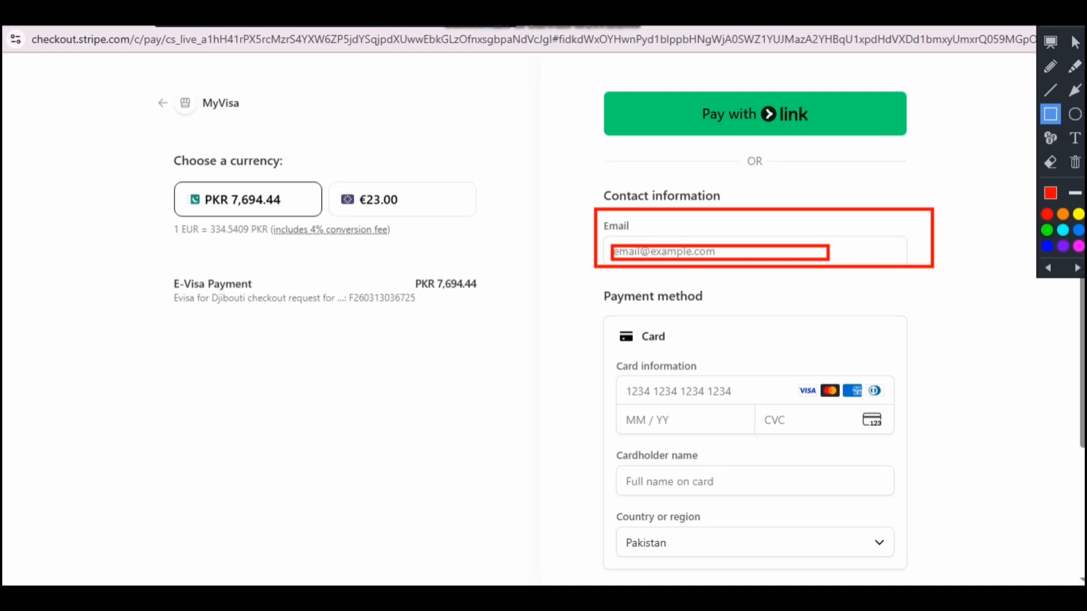
mouse_move(783, 369)
left_mouse_down()
mouse_move(850, 402)
mouse_move(842, 401)
left_mouse_up()
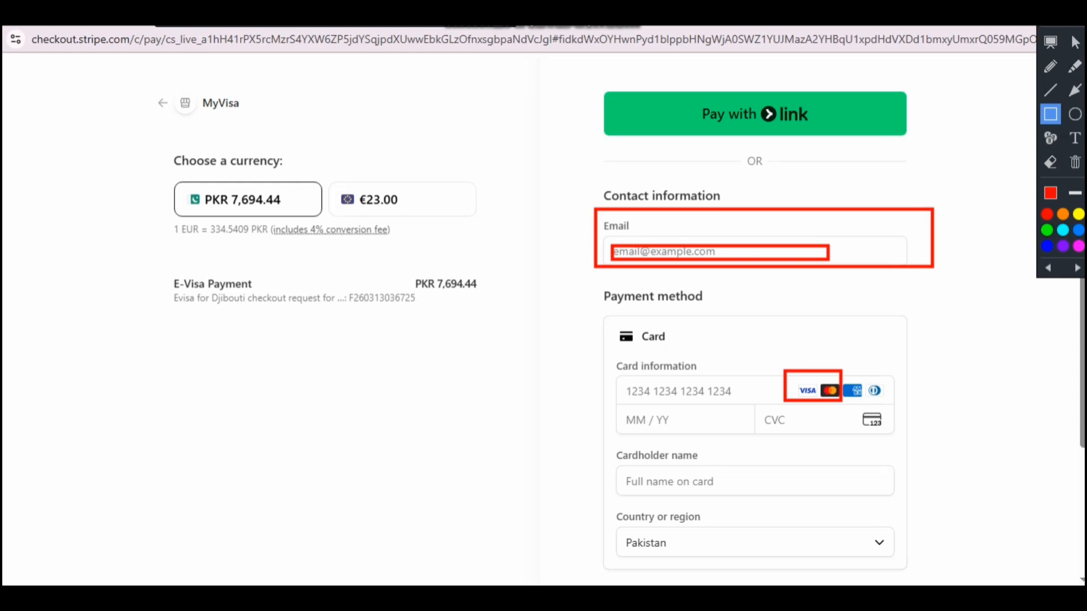
mouse_move(162, 164)
left_mouse_down()
mouse_move(500, 238)
mouse_move(502, 222)
left_mouse_up()
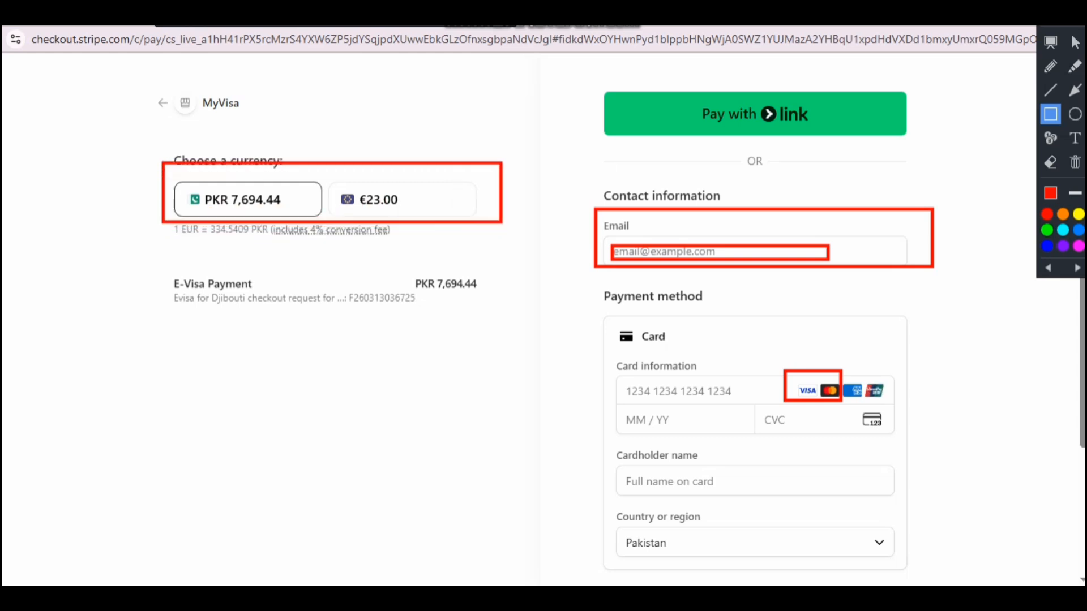
left_click_drag(610, 372, 784, 400)
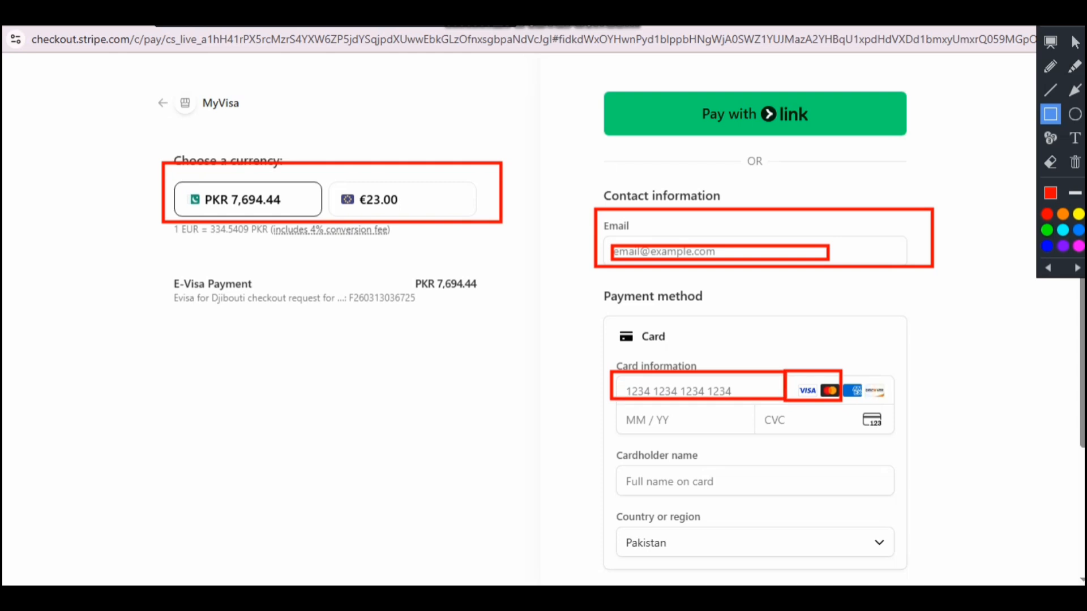
mouse_move(615, 400)
left_mouse_down()
mouse_move(695, 445)
mouse_move(754, 447)
mouse_move(760, 434)
mouse_move(917, 438)
left_mouse_up()
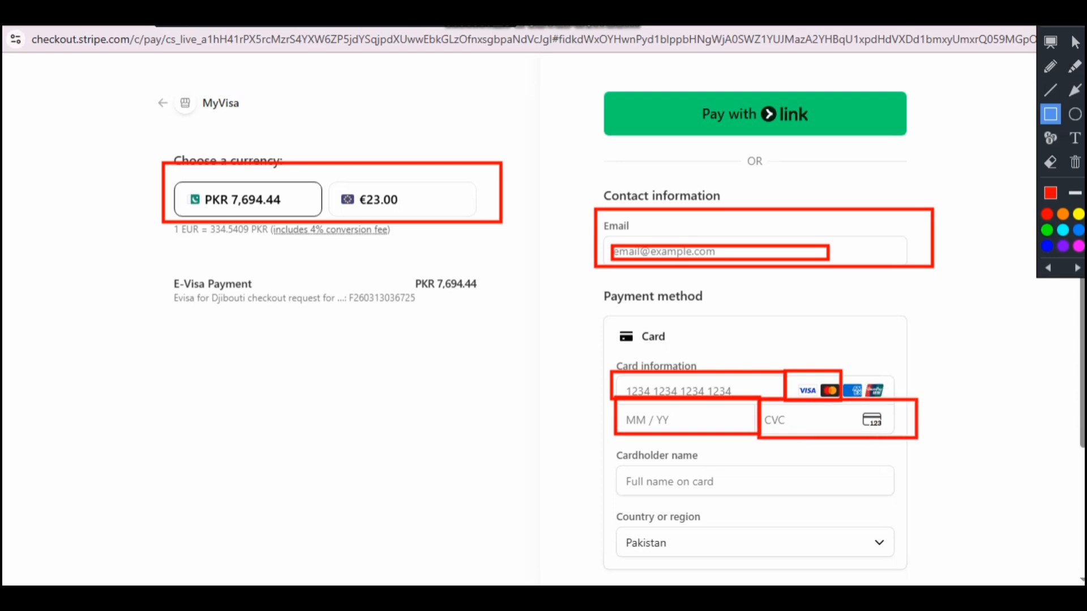
mouse_move(610, 459)
left_mouse_down()
mouse_move(916, 504)
mouse_move(928, 496)
left_mouse_up()
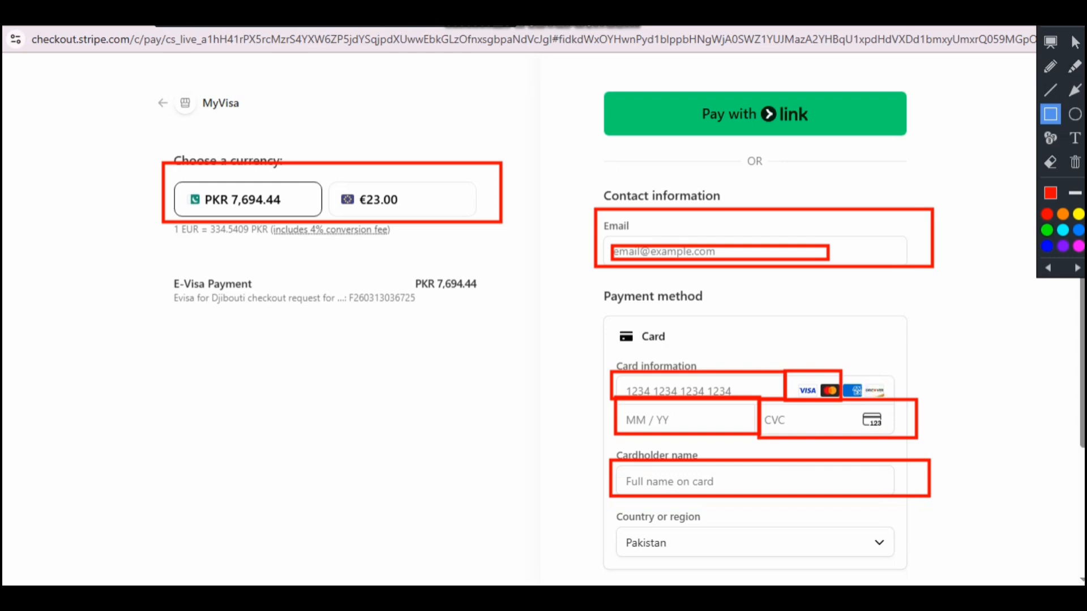
left_click_drag(627, 477, 864, 483)
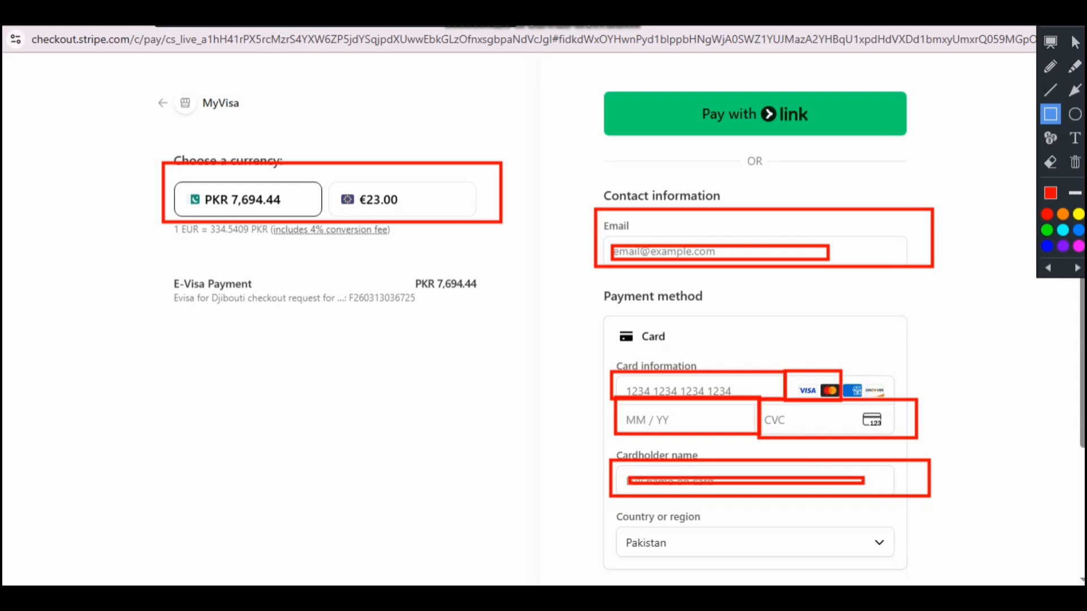
Step: Keep Pakistan as the card's country or region
key("Escape")
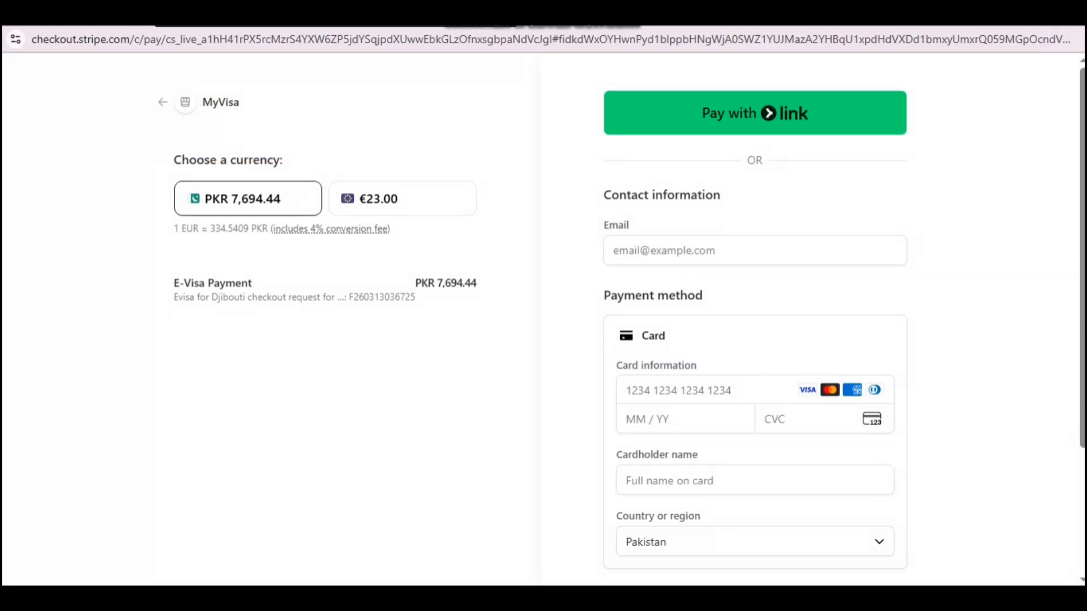
scroll(756, 340, "down", 3)
left_click(755, 383)
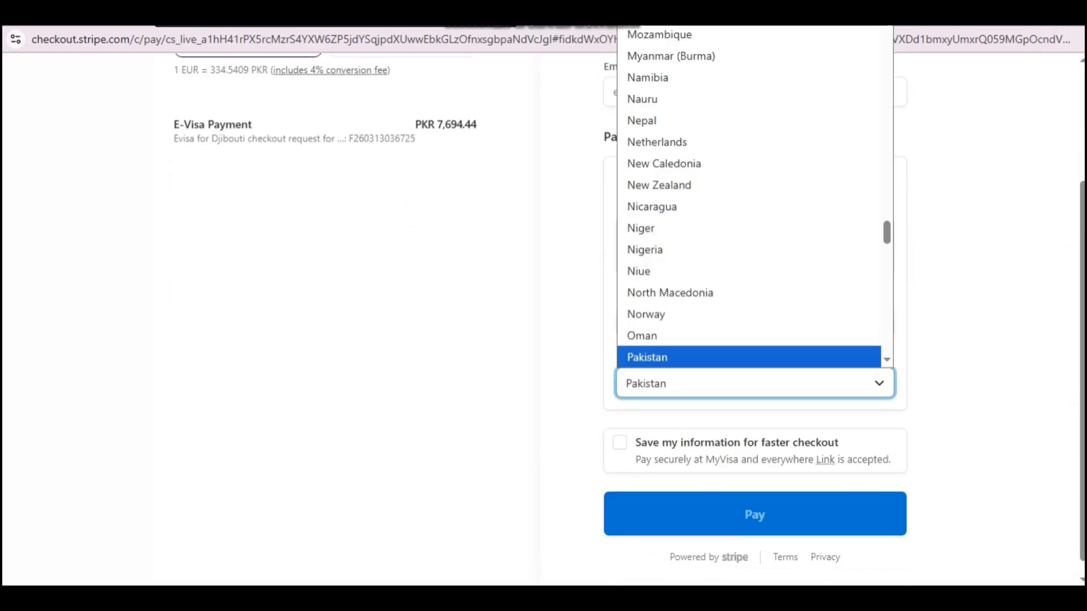
key("Escape")
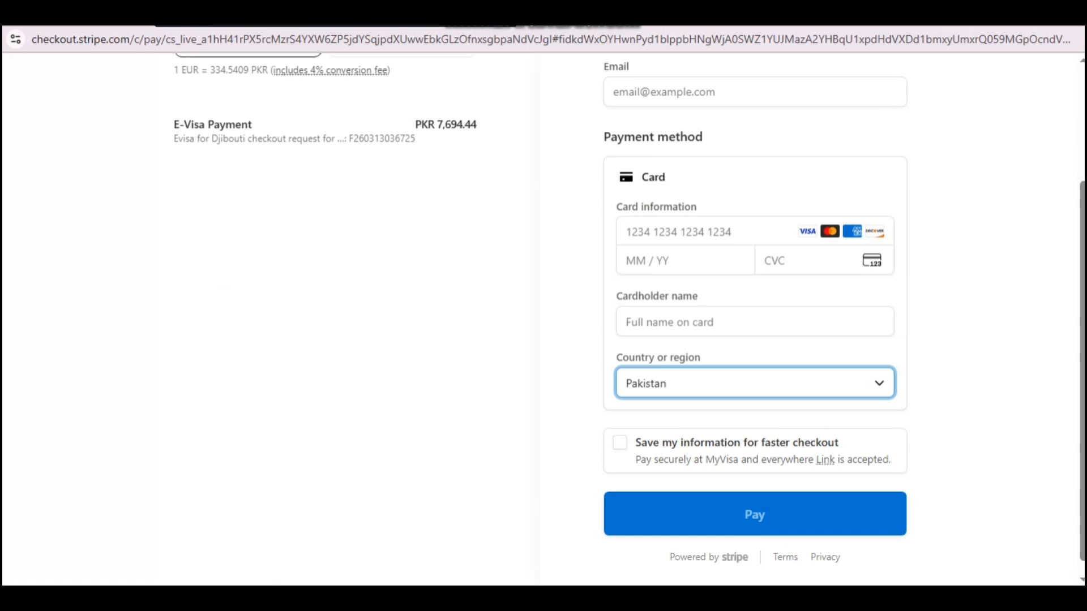
left_click(701, 232)
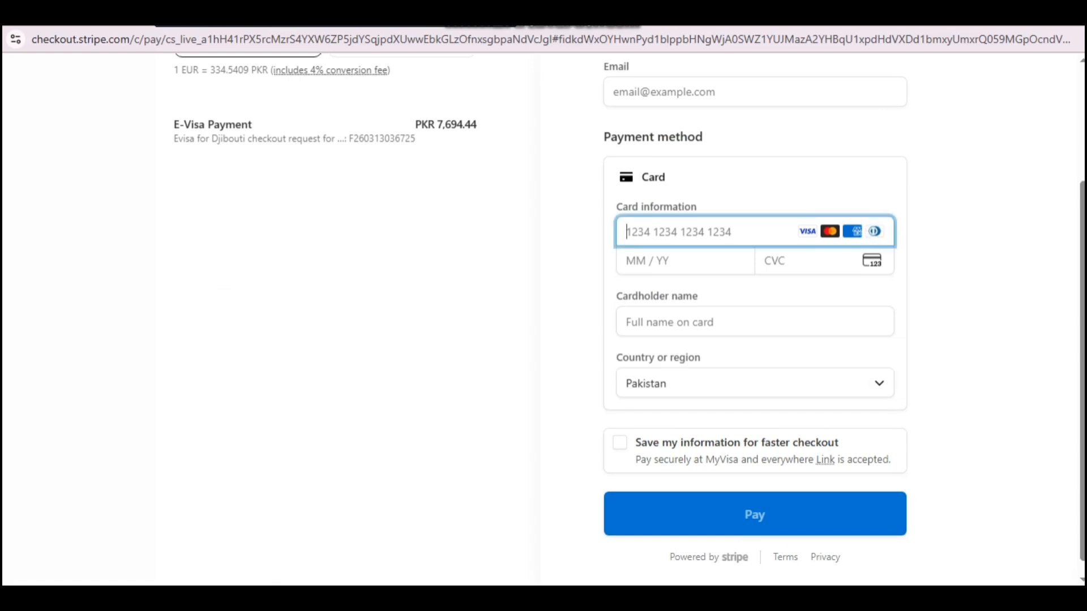
left_click(755, 383)
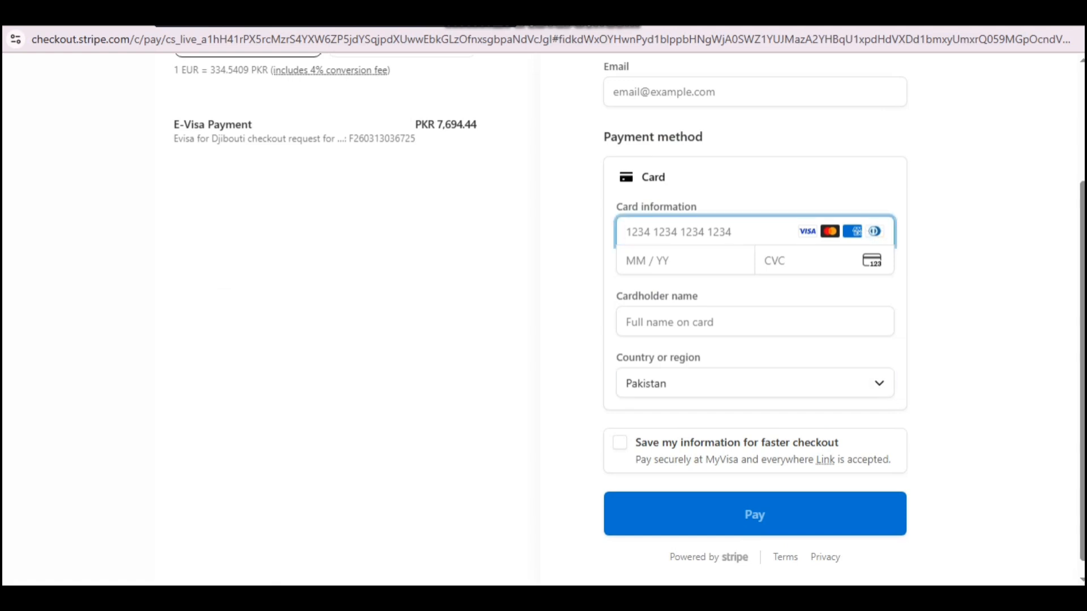
key("Escape")
Step: Enable 'Save my information for faster checkout' and dismiss the saved phone number suggestions
left_click(619, 443)
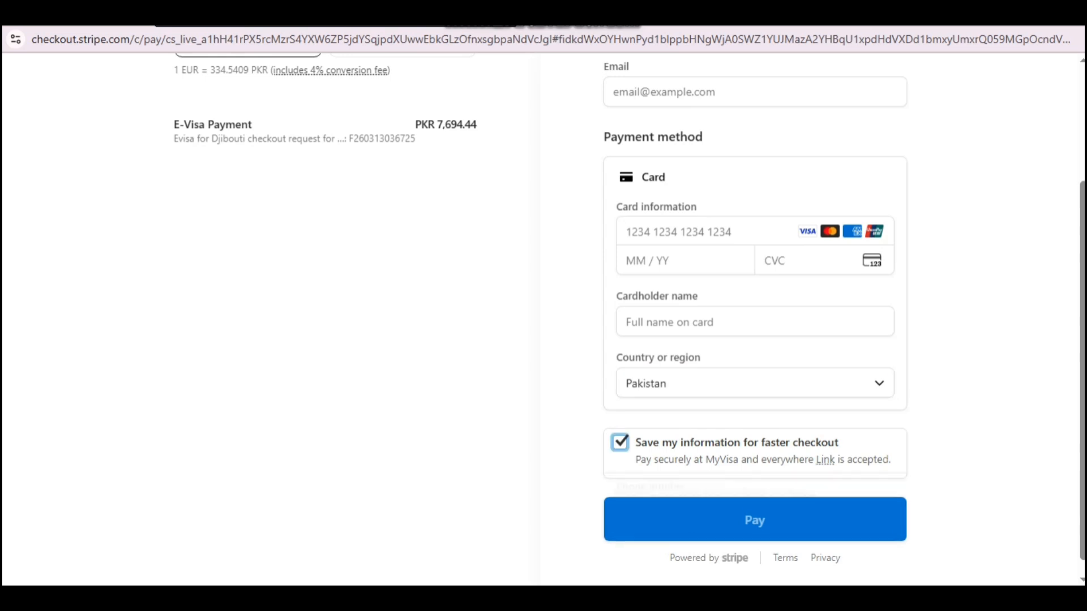
scroll(629, 320, "down", 2)
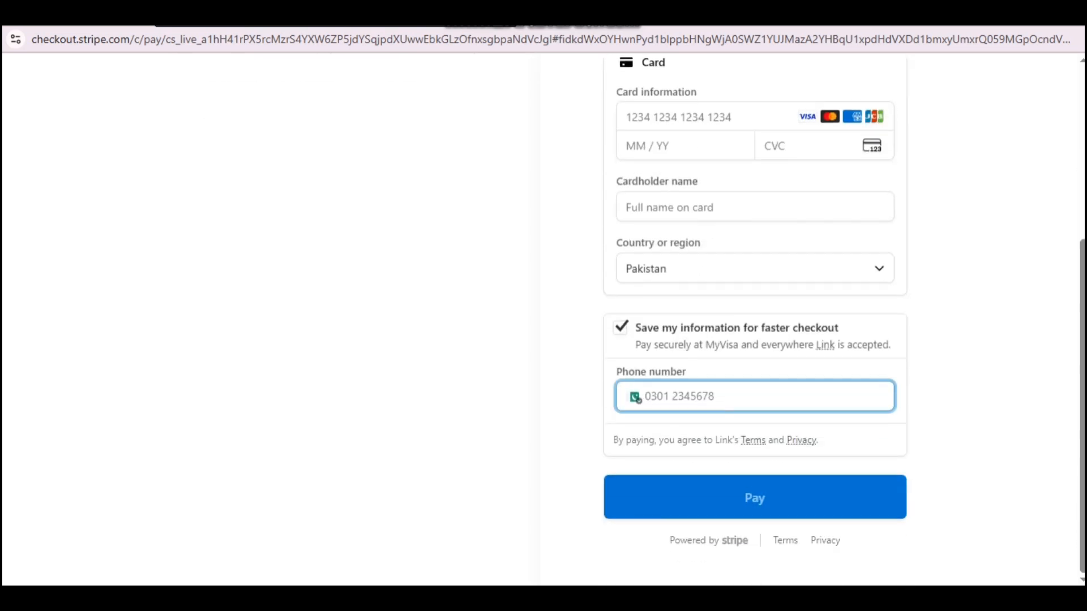
left_click_drag(616, 372, 687, 372)
left_click(702, 396)
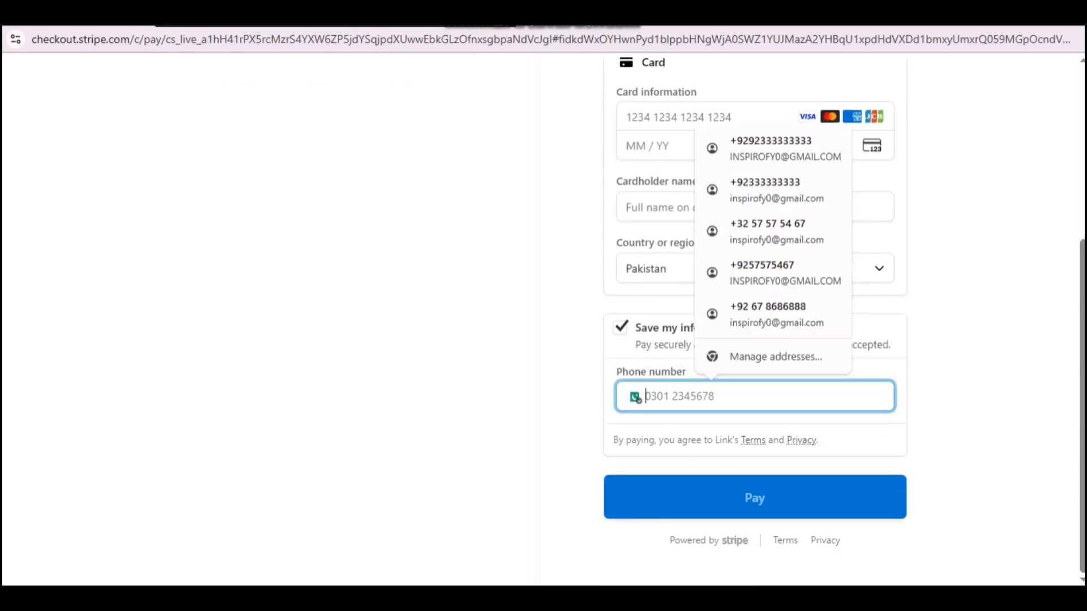
left_click(963, 237)
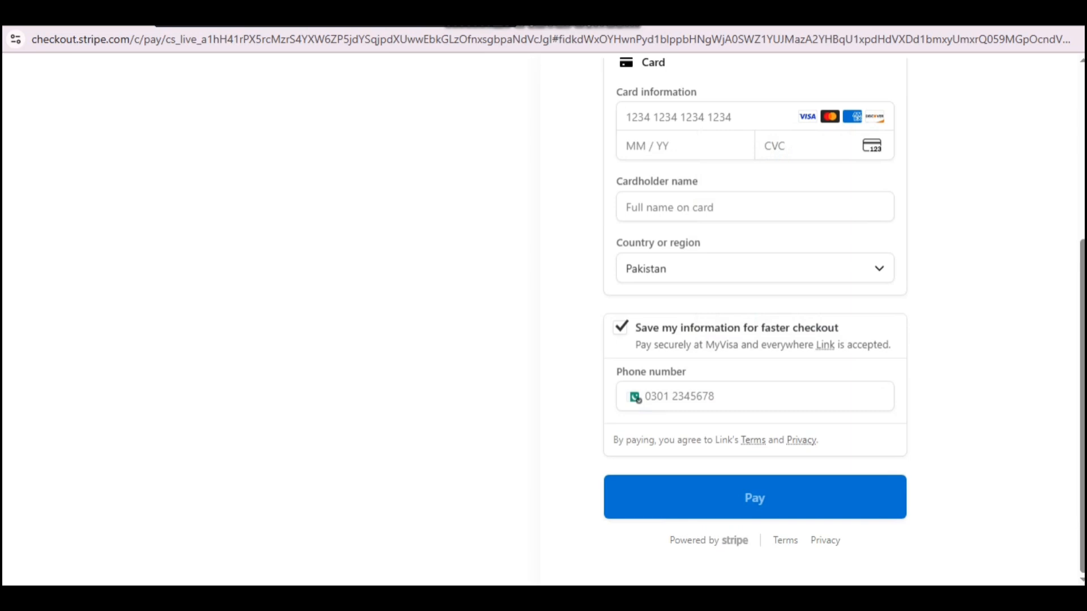
left_click(646, 397)
left_click(963, 272)
mouse_move(574, 444)
left_mouse_down()
mouse_move(891, 539)
mouse_move(989, 523)
left_mouse_up()
key("Escape")
scroll(755, 320, "up", 5)
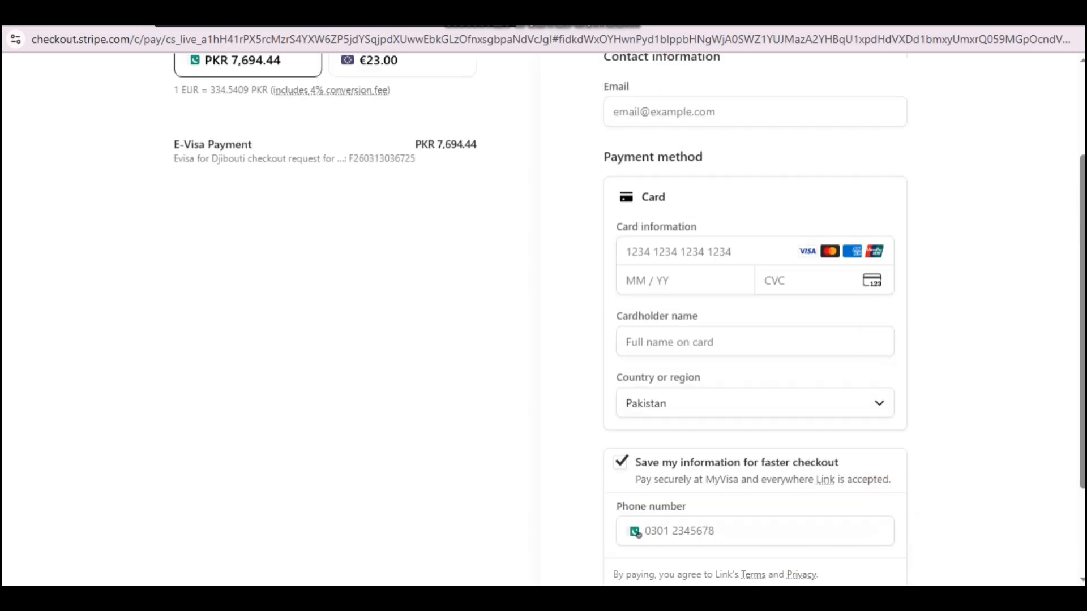